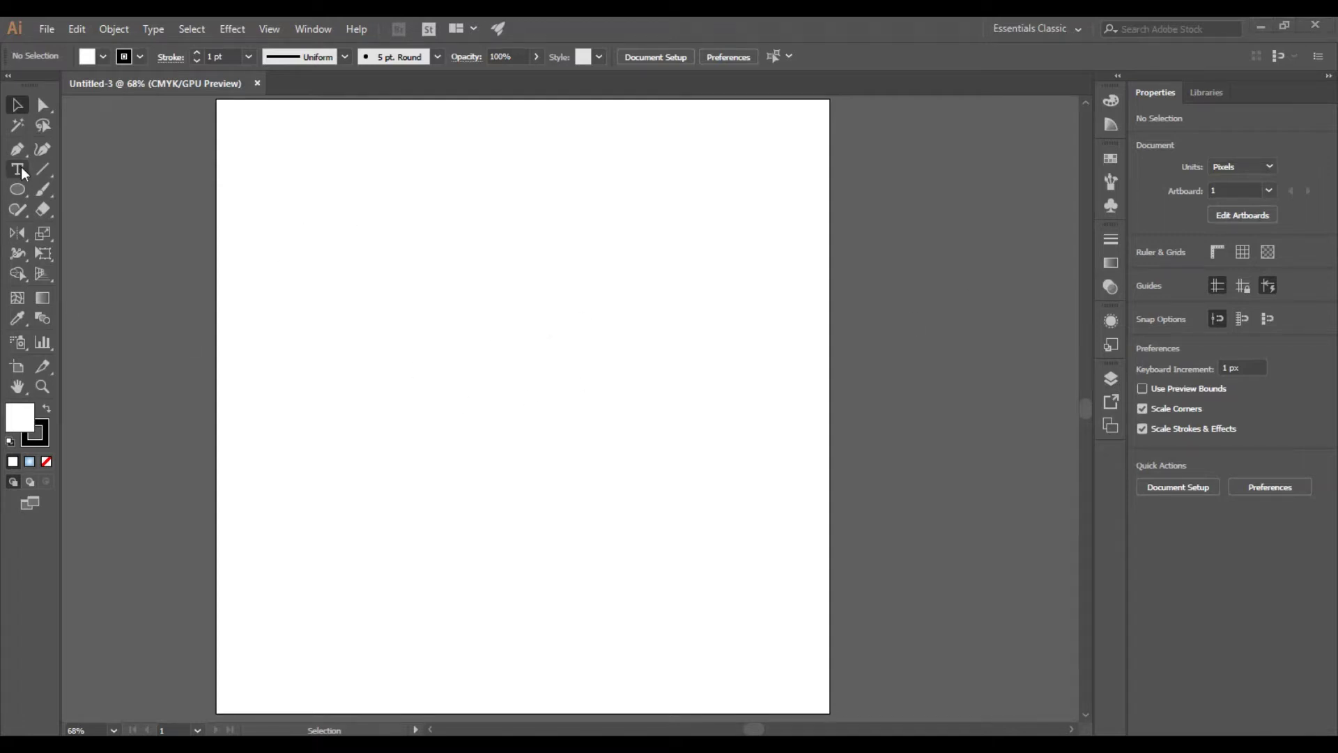
Type MIRZA GRAPHICS on the artboard and enlarge it to about 138 pt.
{"action": "left_click", "coordinate": [322, 234]}
{"action": "type", "text": "MIRZAGRAPHICS"}
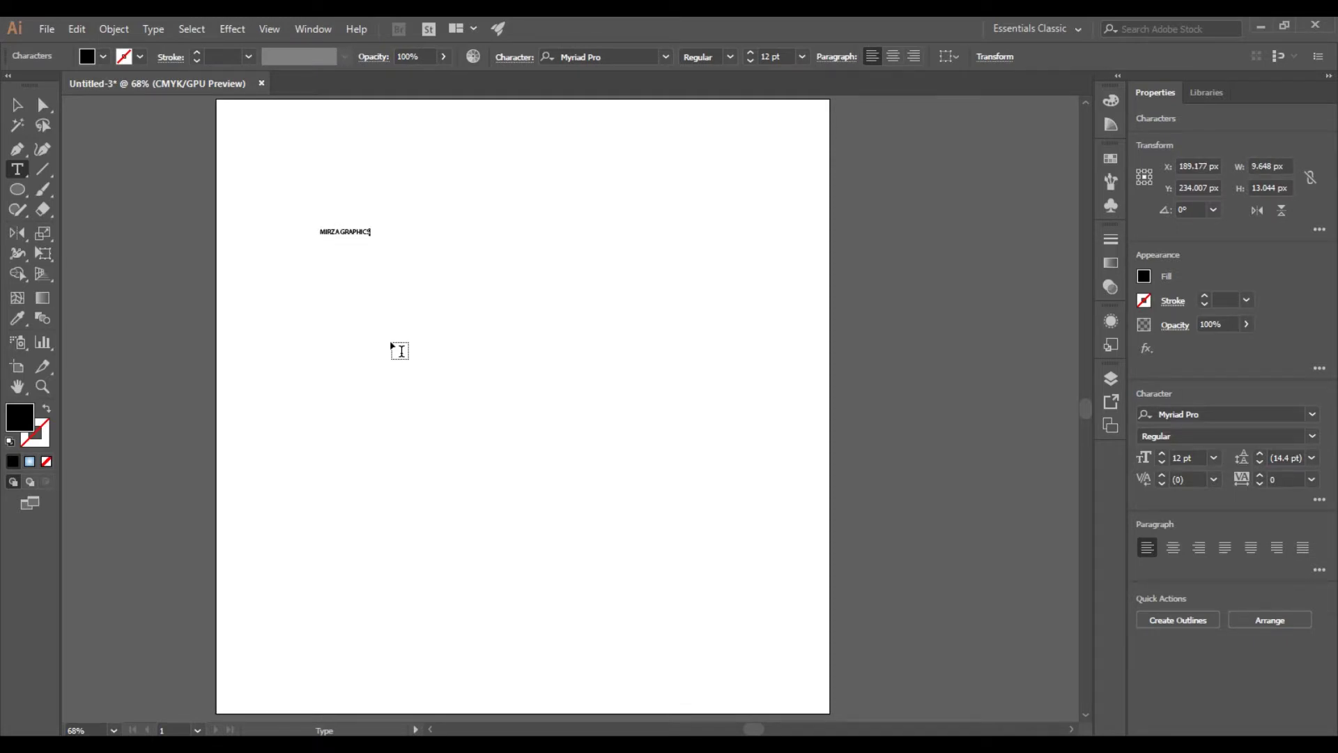
{"action": "left_click", "coordinate": [19, 113]}
{"action": "left_click_drag", "start_coordinate": [373, 239], "coordinate": [892, 338]}
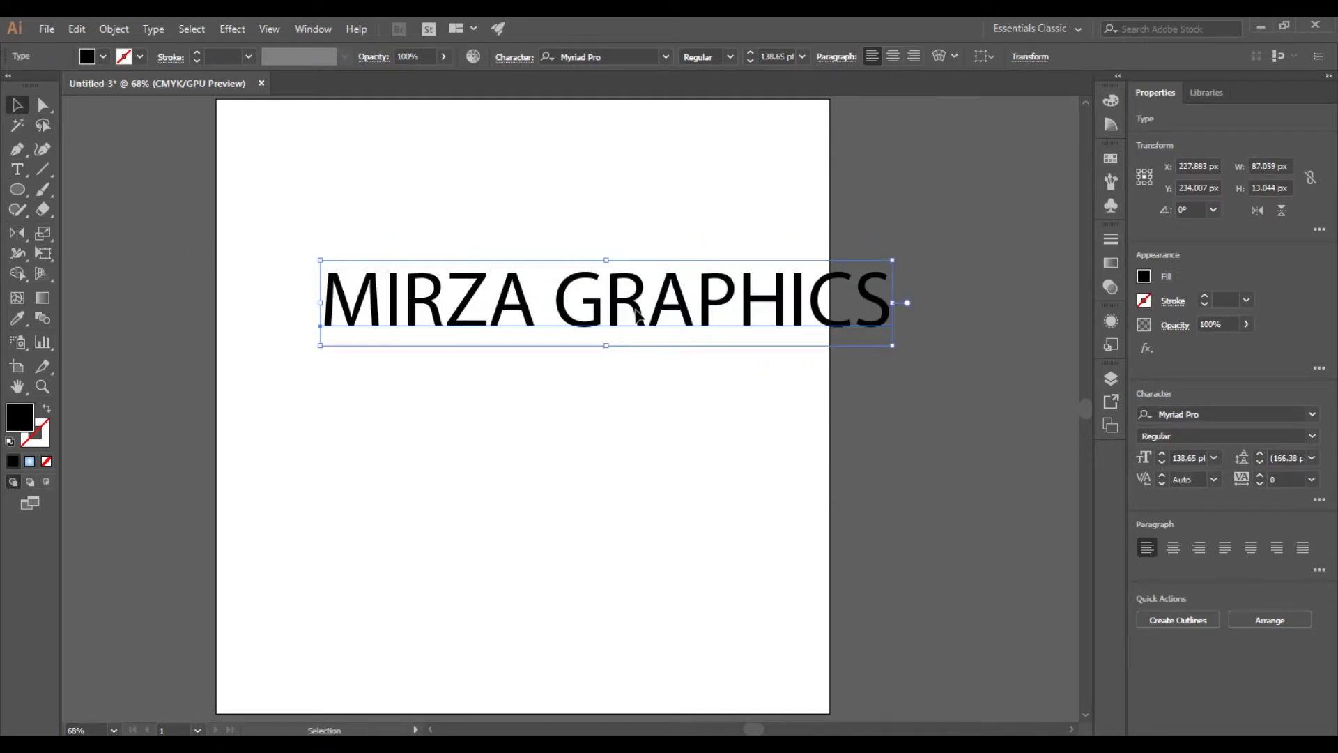
{"action": "left_click_drag", "start_coordinate": [655, 314], "coordinate": [585, 312]}
Break the title onto two center-aligned lines and move it to the artboard's middle.
{"action": "double_click", "coordinate": [479, 306]}
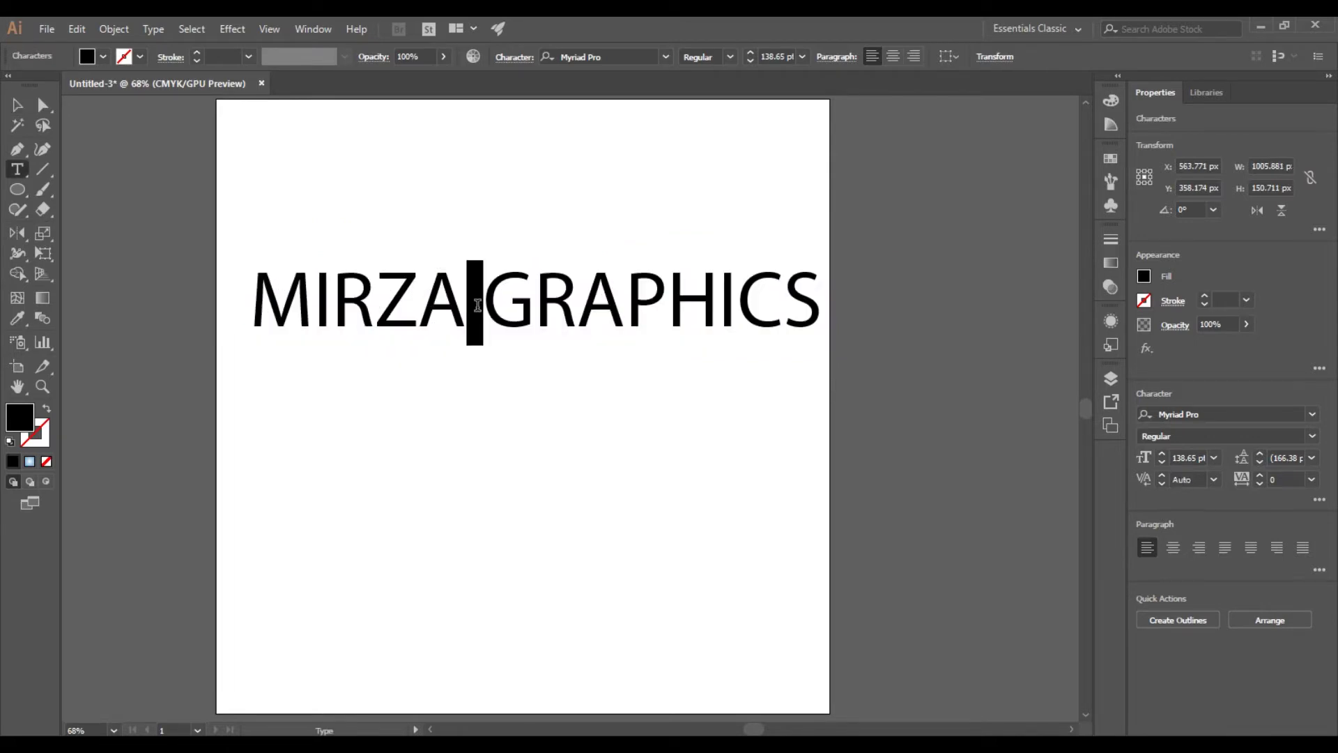
{"action": "key", "text": "Return"}
{"action": "left_click", "coordinate": [17, 105]}
{"action": "left_click", "coordinate": [893, 55]}
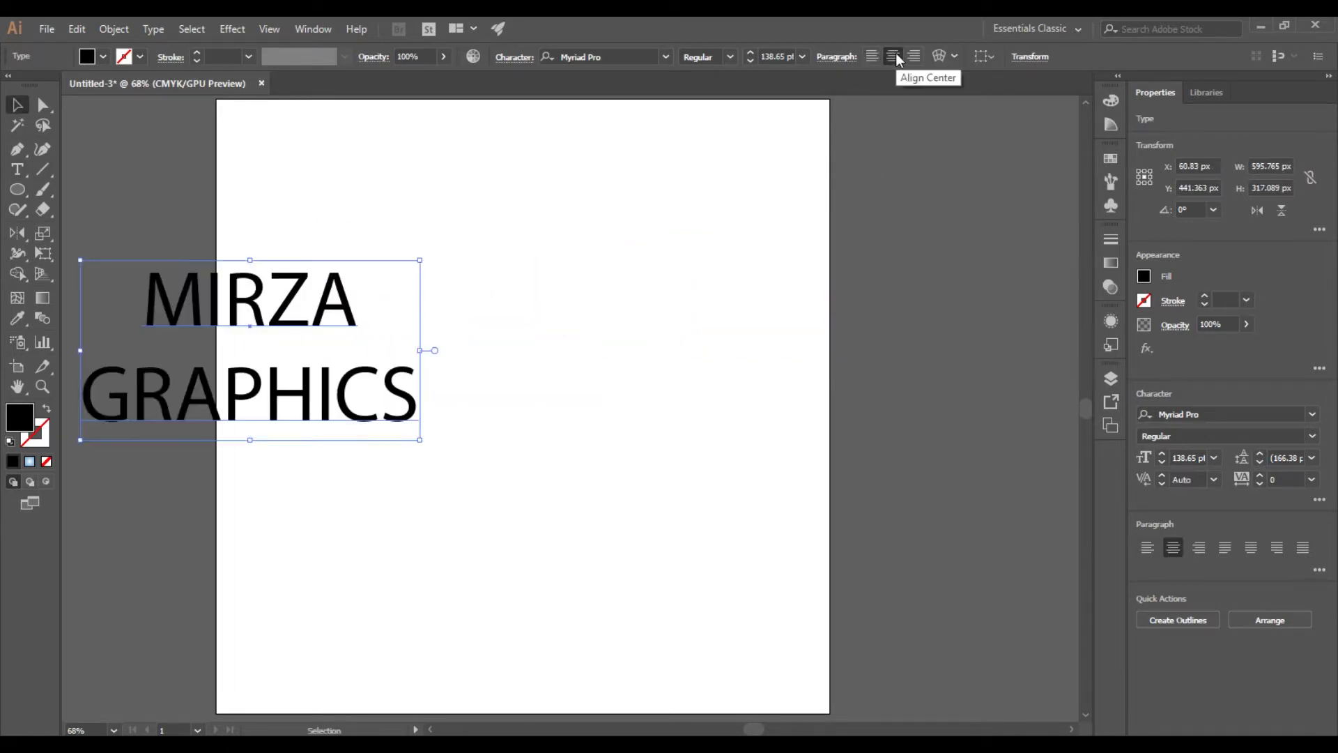
{"action": "mouse_move", "coordinate": [364, 319]}
{"action": "left_mouse_down"}
{"action": "mouse_move", "coordinate": [648, 371]}
{"action": "mouse_move", "coordinate": [584, 361]}
{"action": "left_mouse_up"}
{"action": "left_click", "coordinate": [642, 258]}
{"action": "left_click_drag", "start_coordinate": [657, 245], "coordinate": [591, 260]}
{"action": "left_click", "coordinate": [487, 346]}
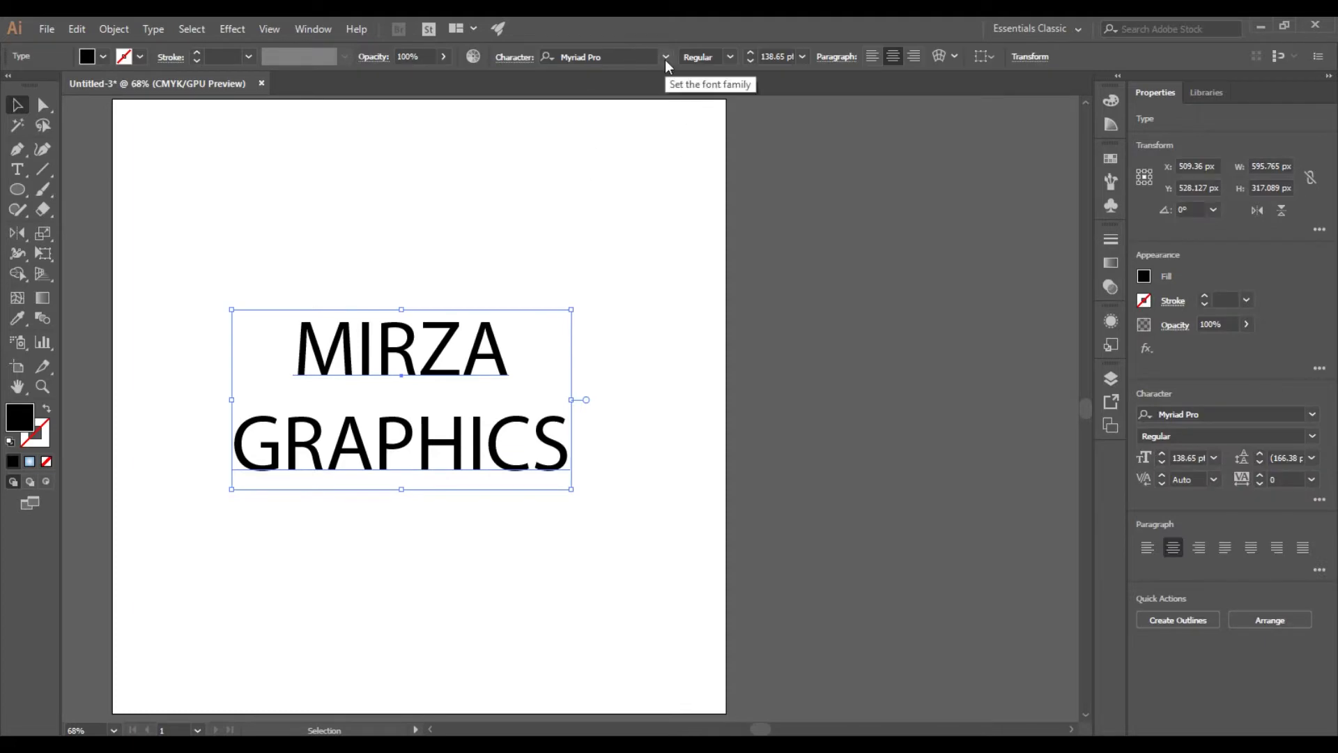
Set the 138.65 pt title's font to Gotham-UltraItalic from the font list.
{"action": "left_click", "coordinate": [667, 56]}
{"action": "scroll", "coordinate": [746, 186], "scroll_direction": "down", "scroll_amount": 4}
{"action": "scroll", "coordinate": [771, 248], "scroll_direction": "down", "scroll_amount": 5}
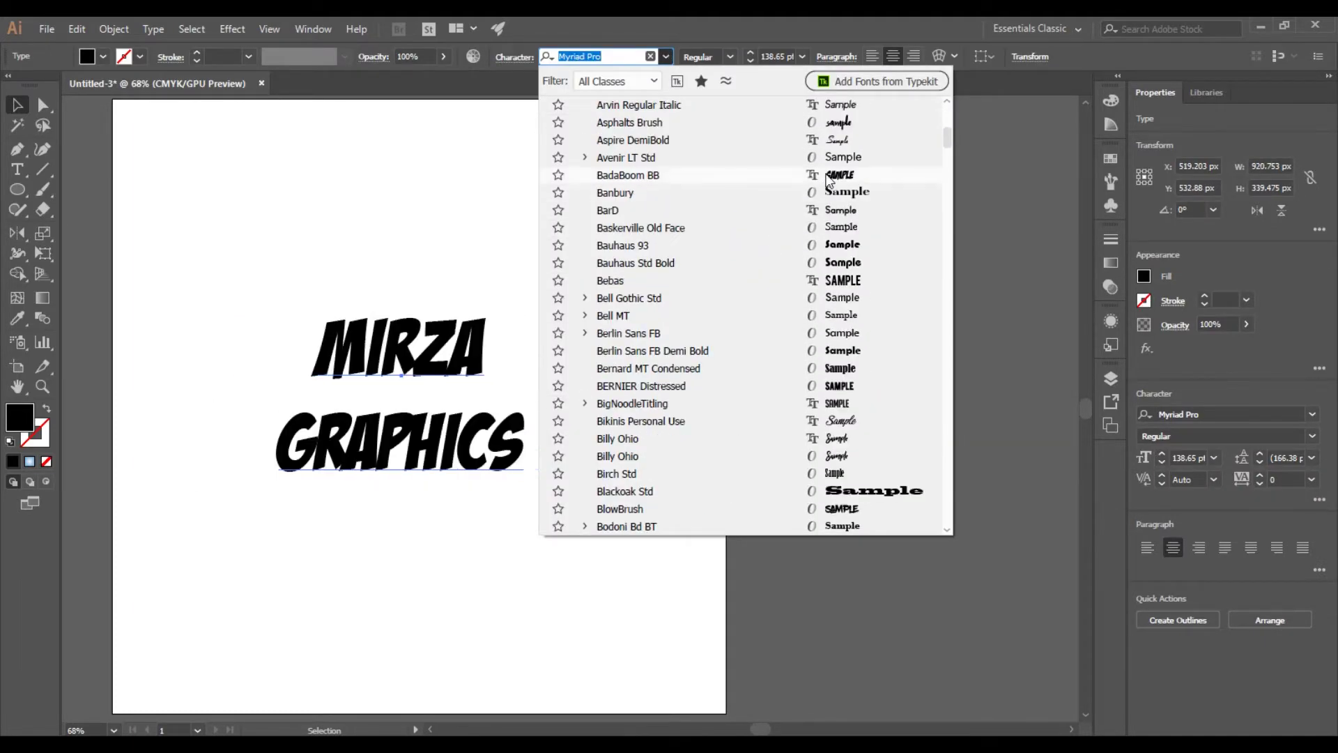
{"action": "scroll", "coordinate": [816, 313], "scroll_direction": "down", "scroll_amount": 4}
{"action": "scroll", "coordinate": [809, 363], "scroll_direction": "down", "scroll_amount": 5}
{"action": "scroll", "coordinate": [801, 390], "scroll_direction": "down", "scroll_amount": 2}
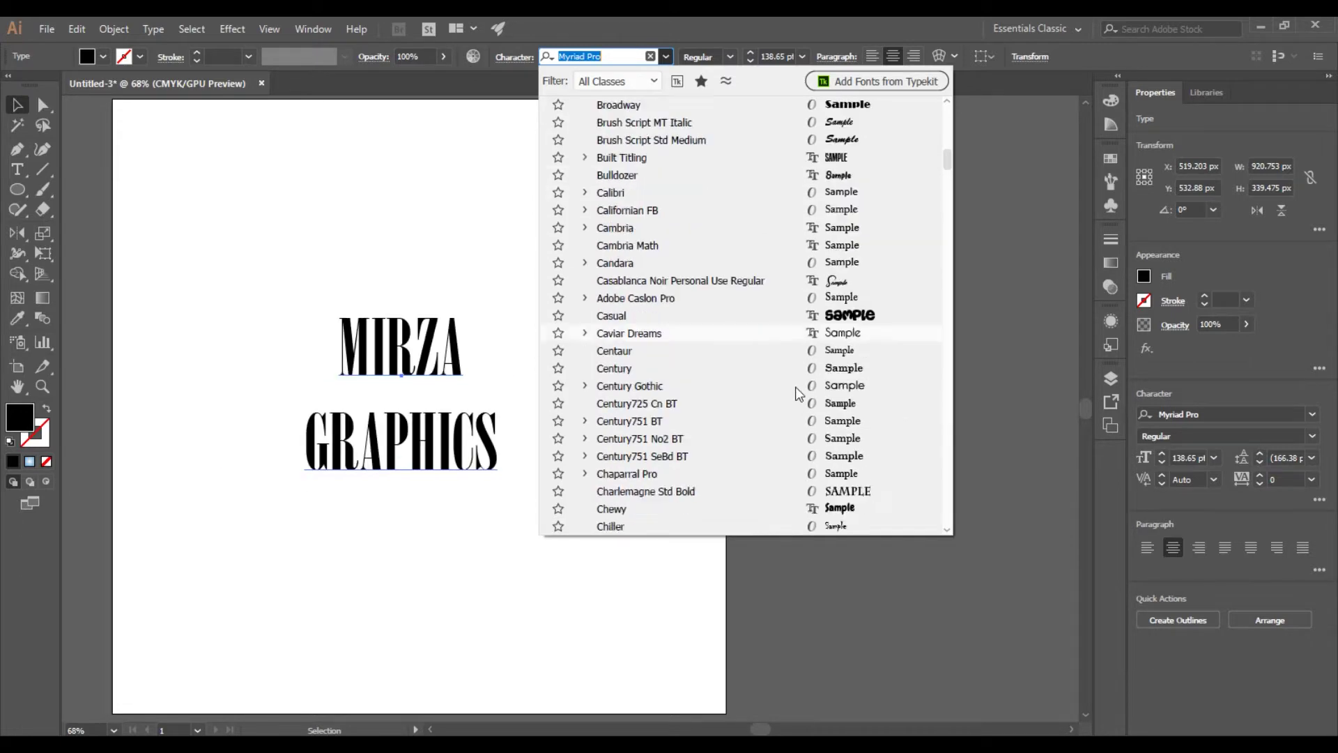
{"action": "scroll", "coordinate": [807, 393], "scroll_direction": "down", "scroll_amount": 5}
{"action": "scroll", "coordinate": [807, 393], "scroll_direction": "down", "scroll_amount": 4}
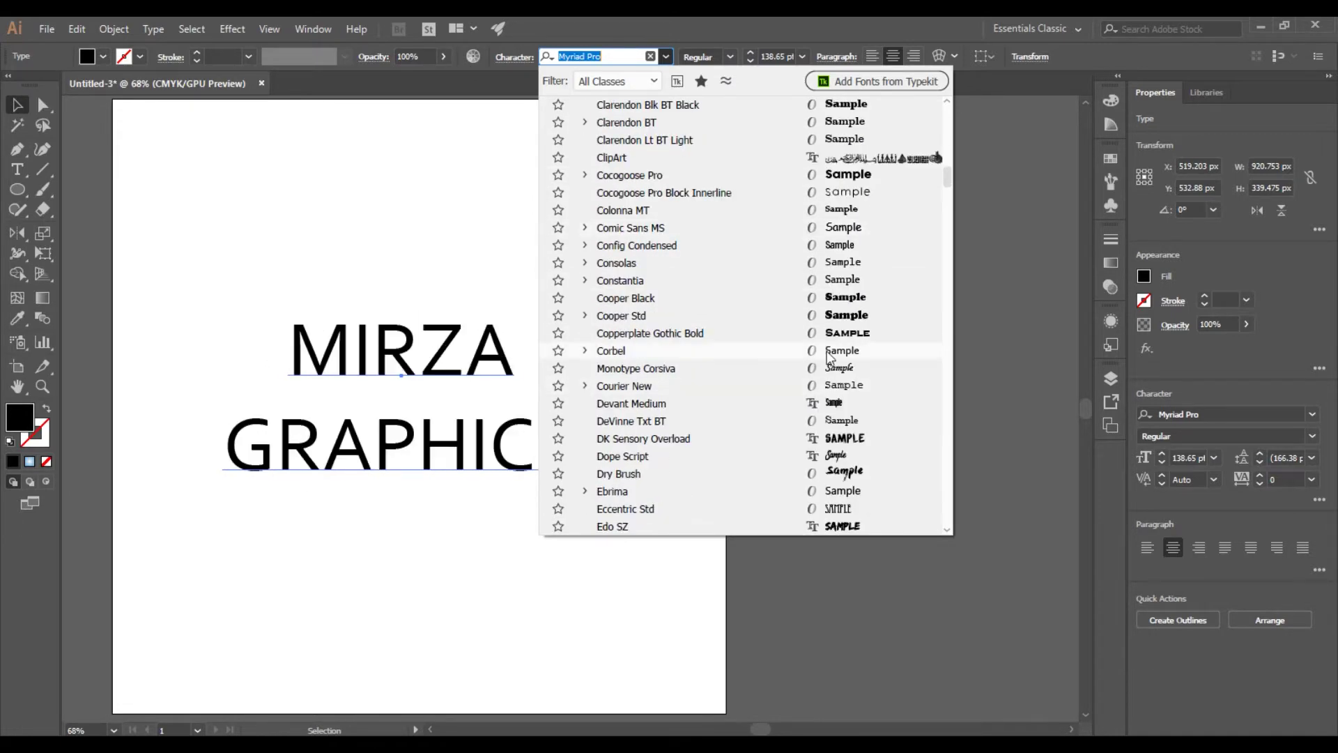
{"action": "scroll", "coordinate": [833, 335], "scroll_direction": "down", "scroll_amount": 1}
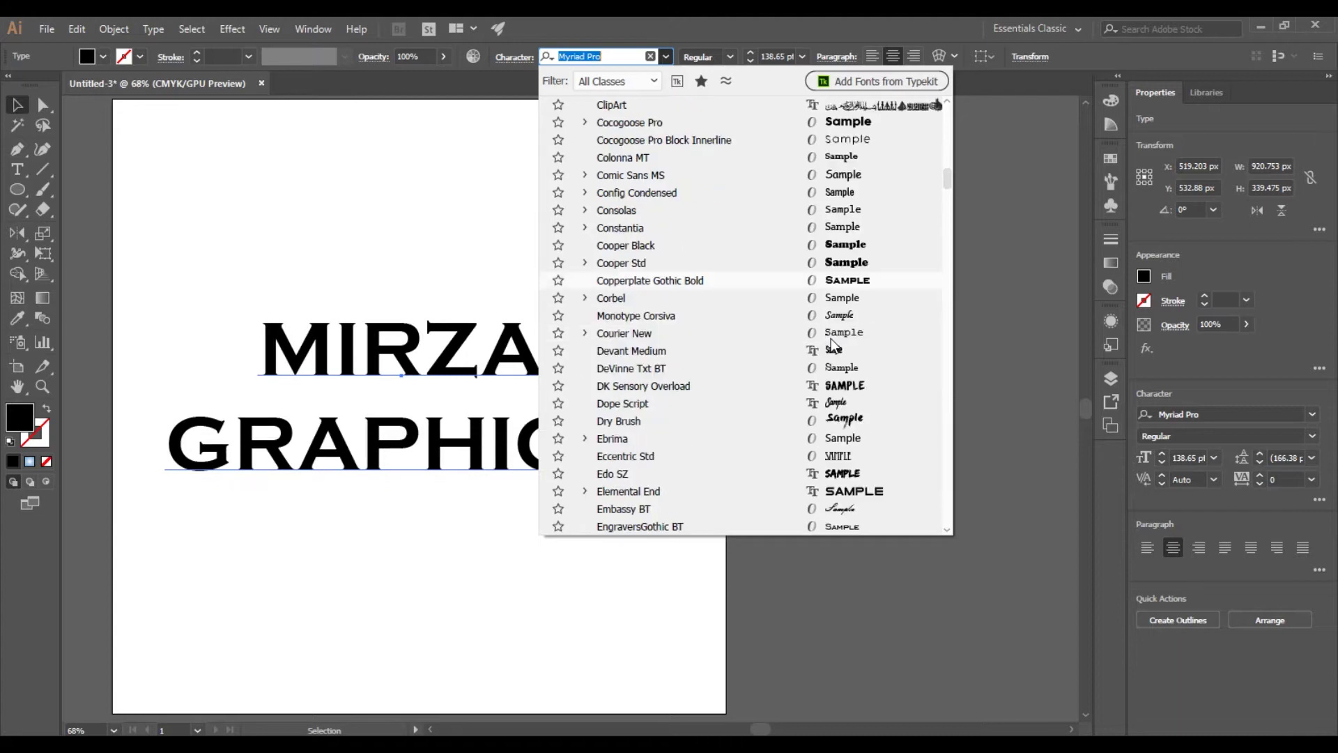
{"action": "scroll", "coordinate": [834, 356], "scroll_direction": "down", "scroll_amount": 2}
{"action": "scroll", "coordinate": [835, 377], "scroll_direction": "down", "scroll_amount": 1}
{"action": "scroll", "coordinate": [834, 376], "scroll_direction": "down", "scroll_amount": 2}
{"action": "scroll", "coordinate": [834, 377], "scroll_direction": "down", "scroll_amount": 5}
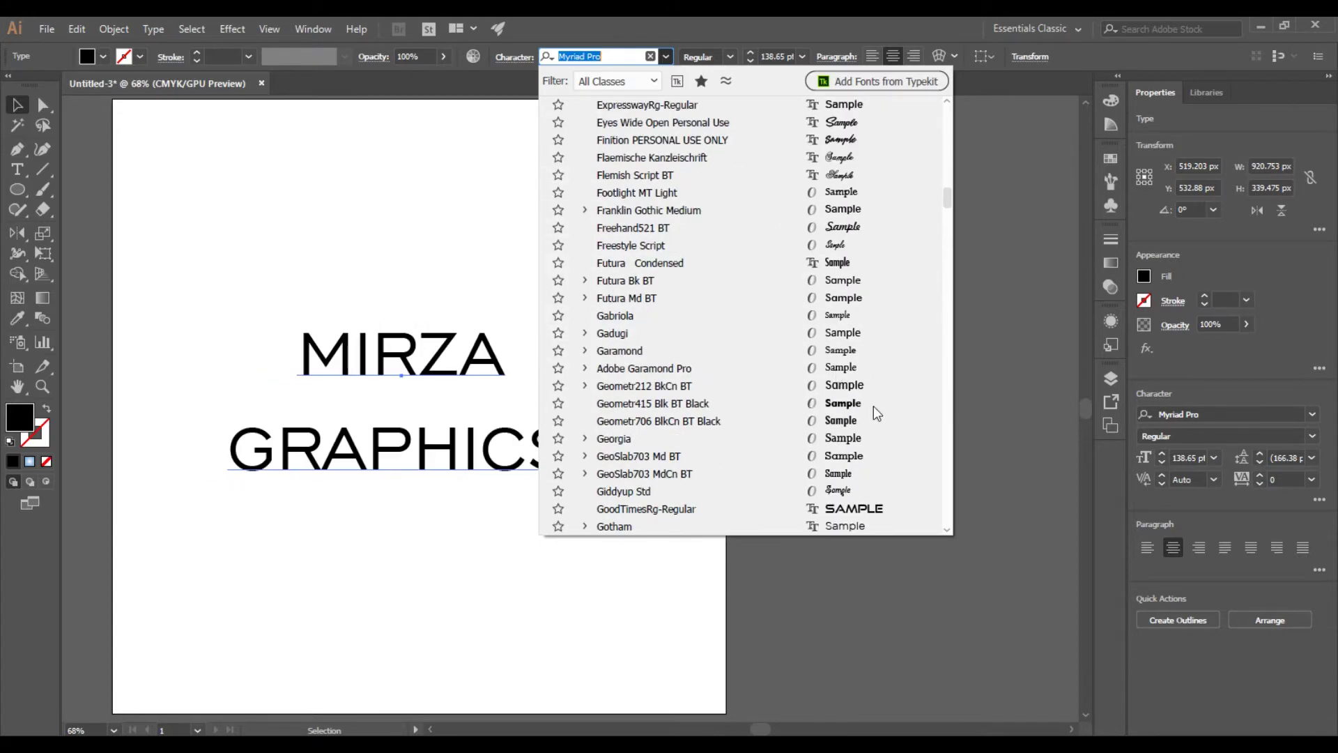
{"action": "scroll", "coordinate": [885, 411], "scroll_direction": "down", "scroll_amount": 6}
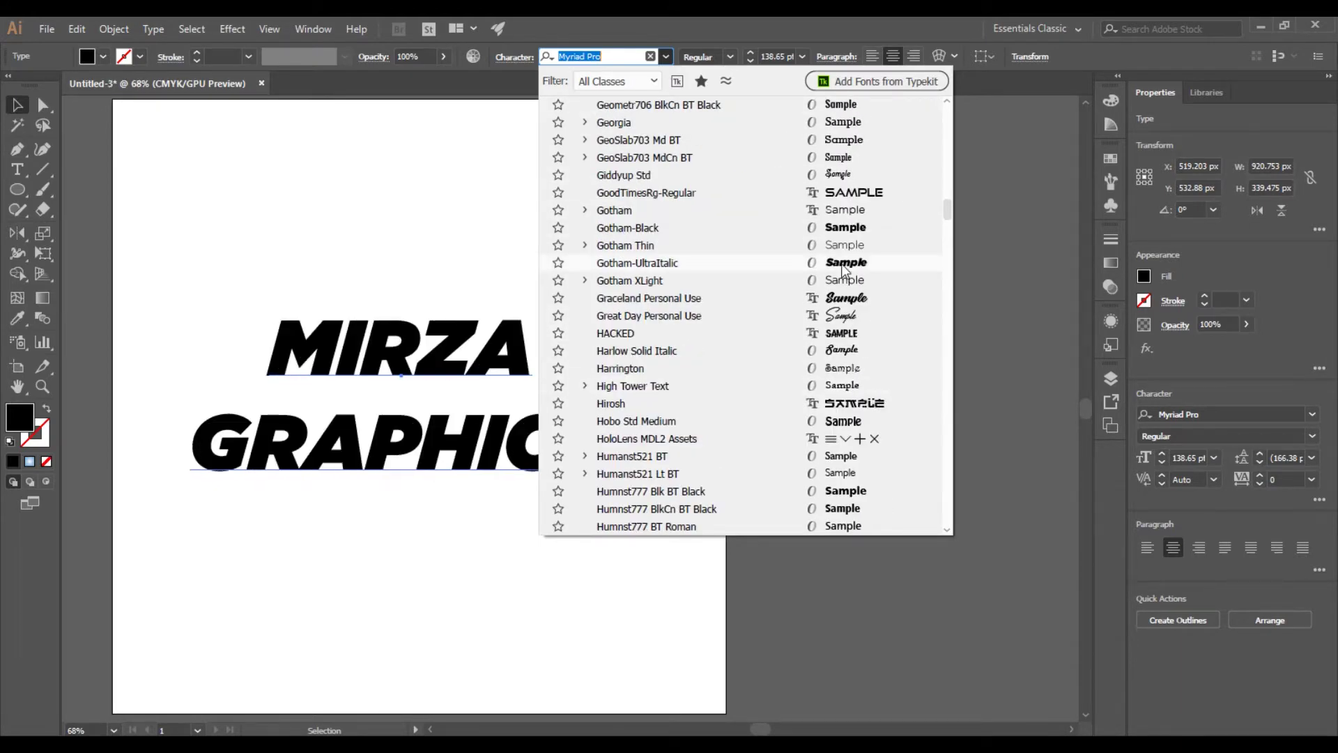
{"action": "left_click", "coordinate": [843, 265]}
{"action": "left_click", "coordinate": [113, 29]}
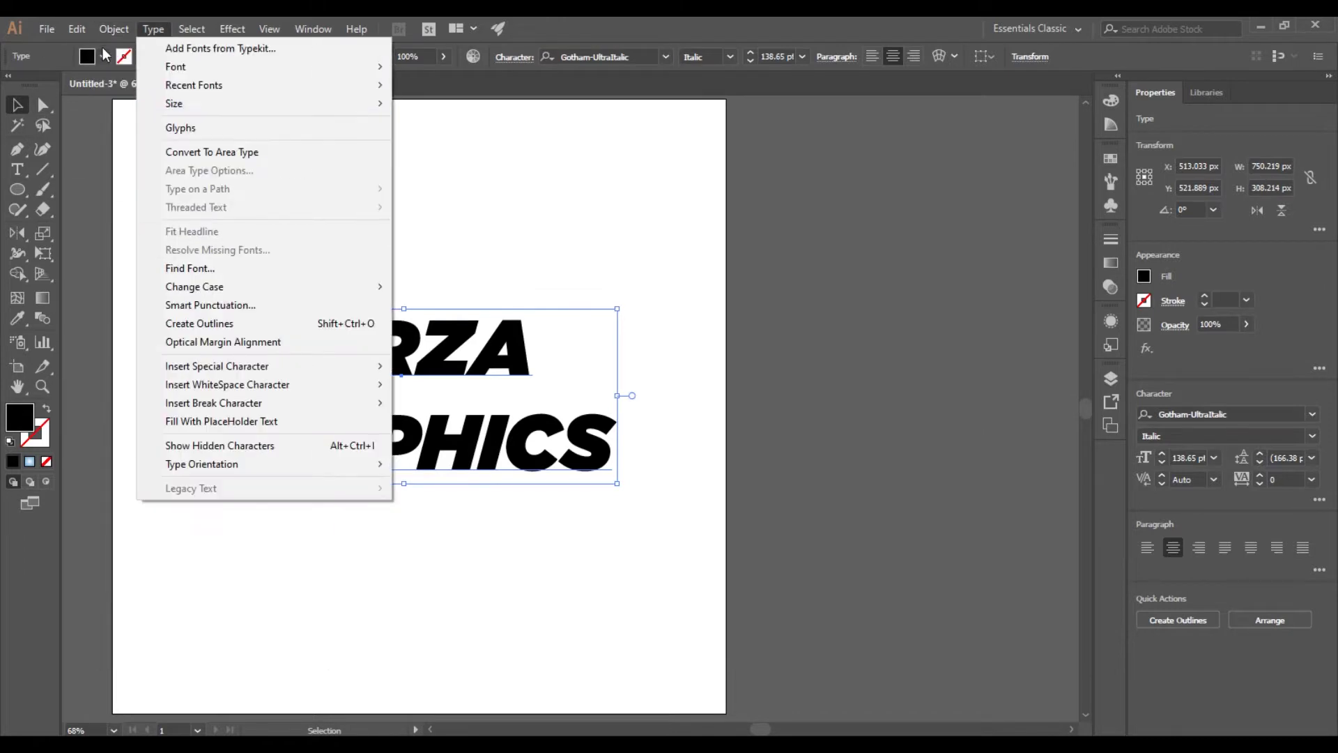
Expand the title text into outlines and ungroup the letters.
{"action": "left_click", "coordinate": [143, 209]}
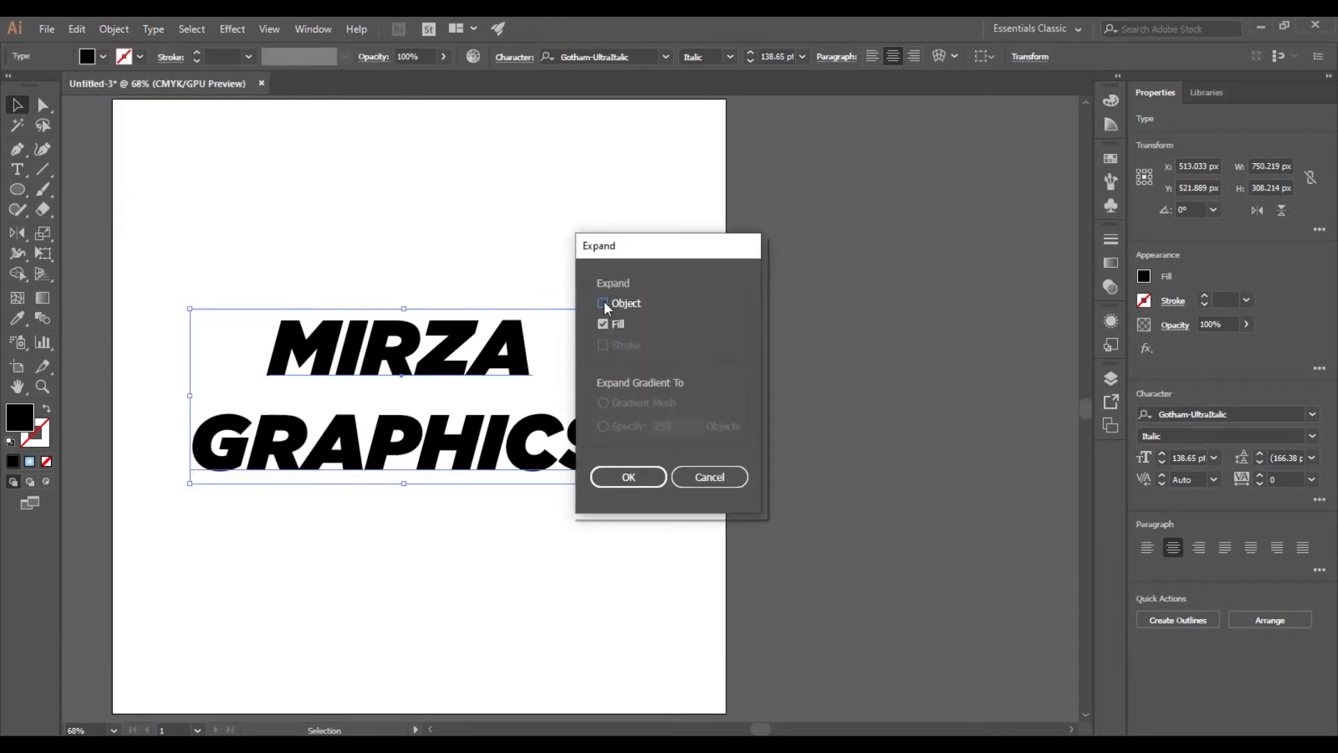
{"action": "left_click", "coordinate": [629, 471]}
{"action": "right_click", "coordinate": [453, 347]}
{"action": "left_click", "coordinate": [528, 490]}
Scale GRAPHICS to match MIRZA's width and position it directly beneath.
{"action": "left_click", "coordinate": [453, 555]}
{"action": "left_click", "coordinate": [453, 446]}
{"action": "left_click_drag", "start_coordinate": [194, 474], "coordinate": [292, 458]}
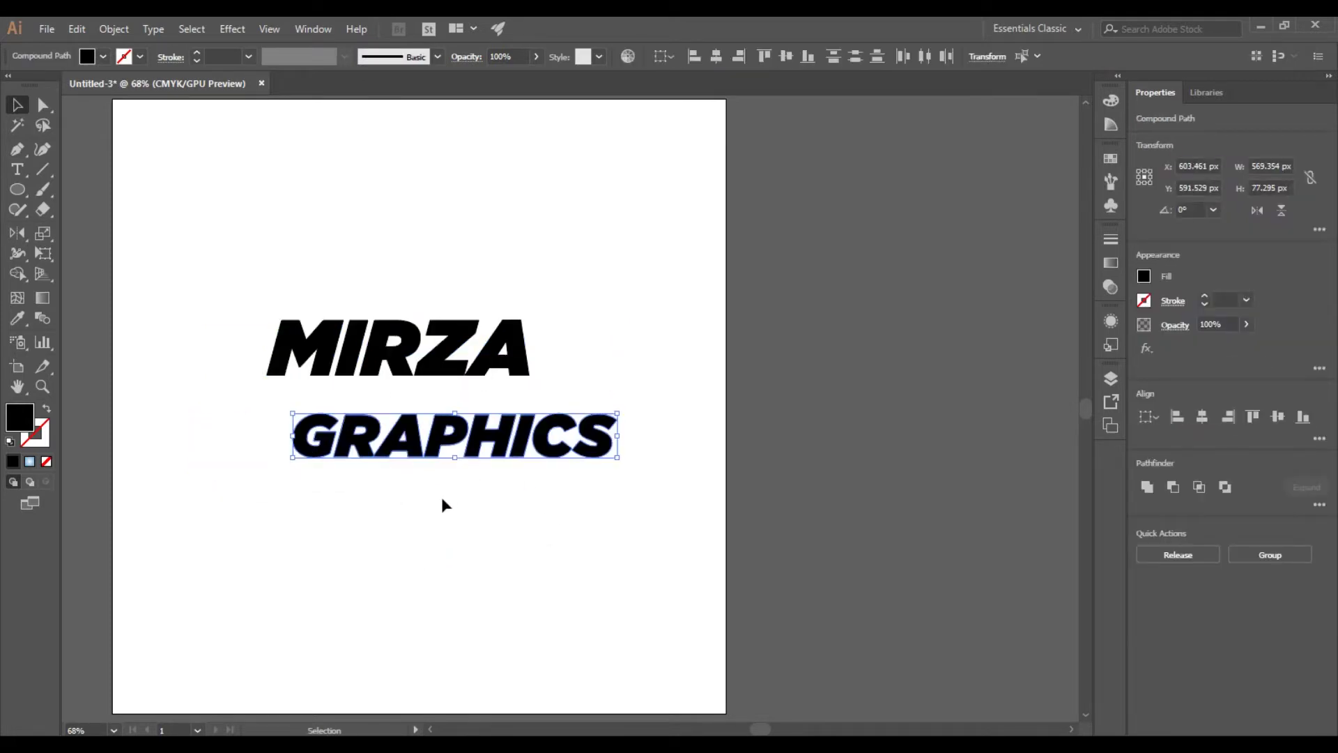
{"action": "left_click", "coordinate": [270, 457]}
{"action": "scroll", "coordinate": [317, 419], "scroll_direction": "up", "scroll_amount": 2}
{"action": "mouse_move", "coordinate": [328, 426]}
{"action": "left_mouse_down"}
{"action": "mouse_move", "coordinate": [270, 365]}
{"action": "mouse_move", "coordinate": [279, 374]}
{"action": "left_mouse_up"}
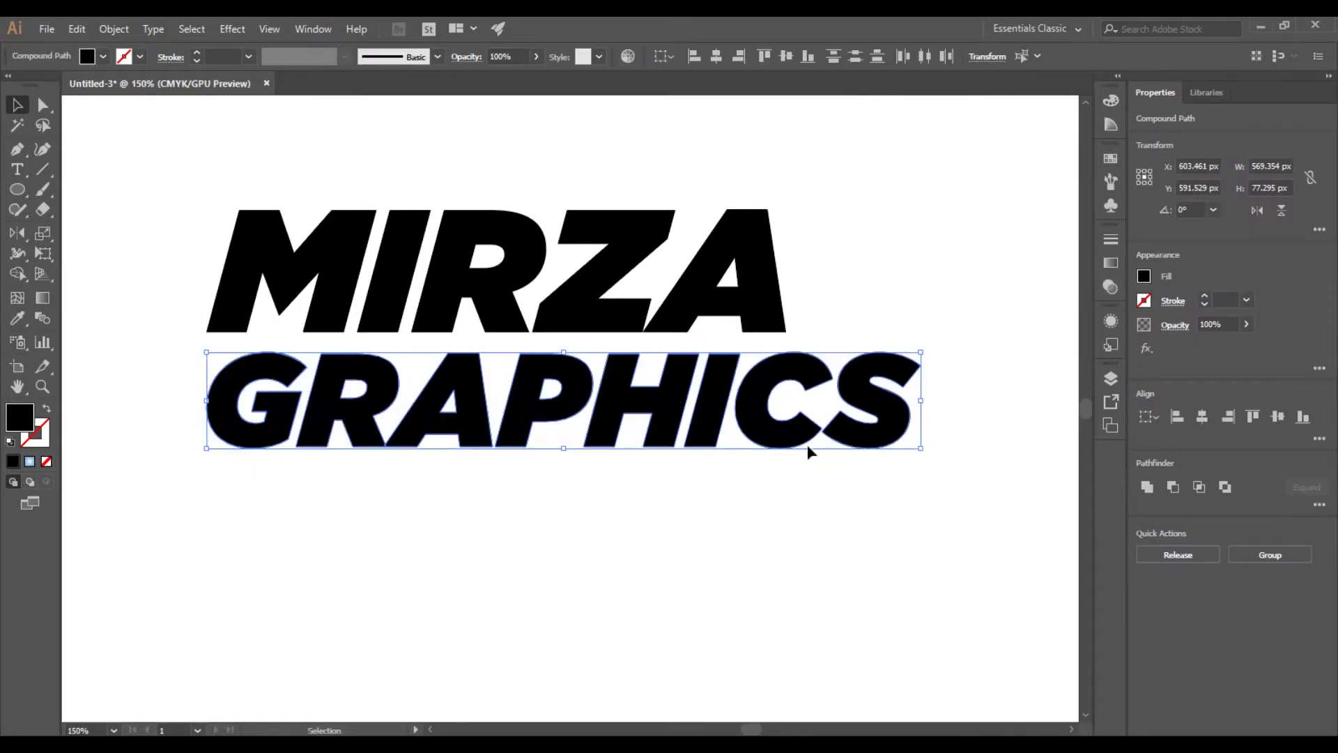
{"action": "left_click_drag", "start_coordinate": [922, 451], "coordinate": [800, 469]}
{"action": "left_click", "coordinate": [579, 532]}
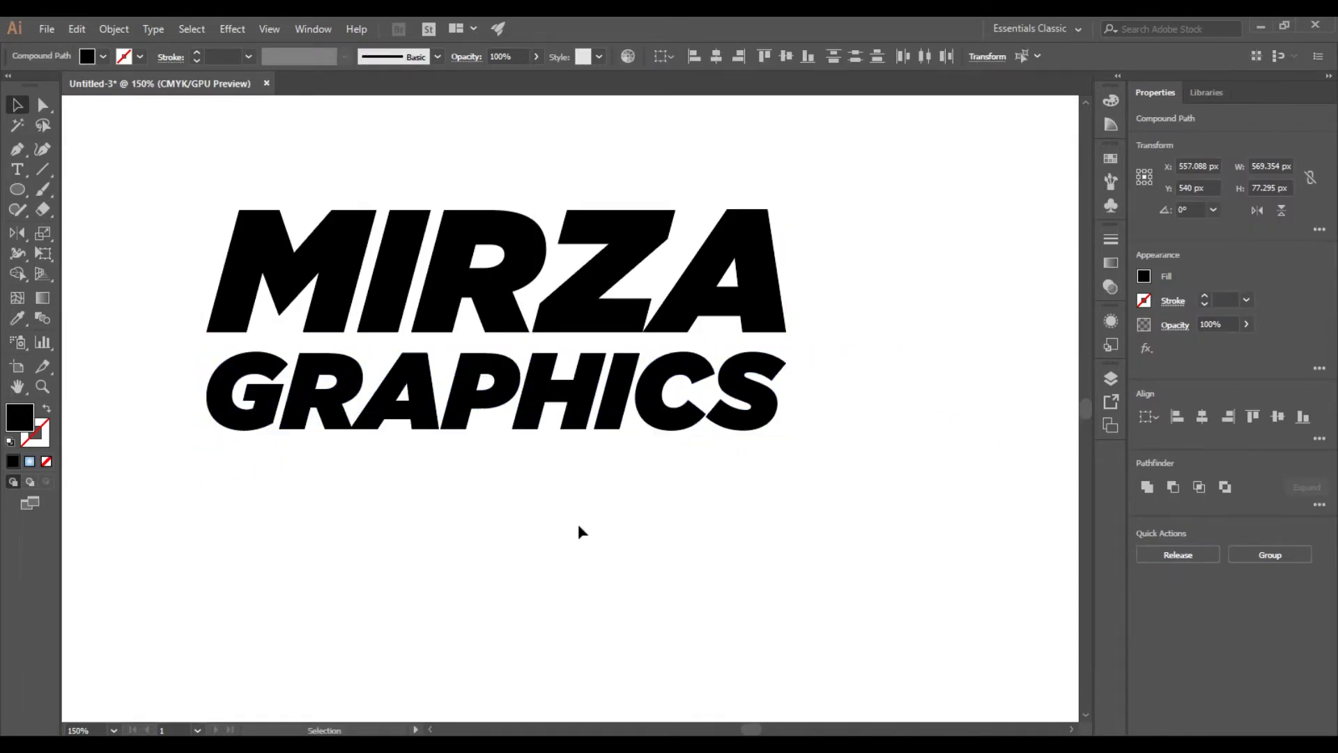
{"action": "left_click", "coordinate": [305, 411]}
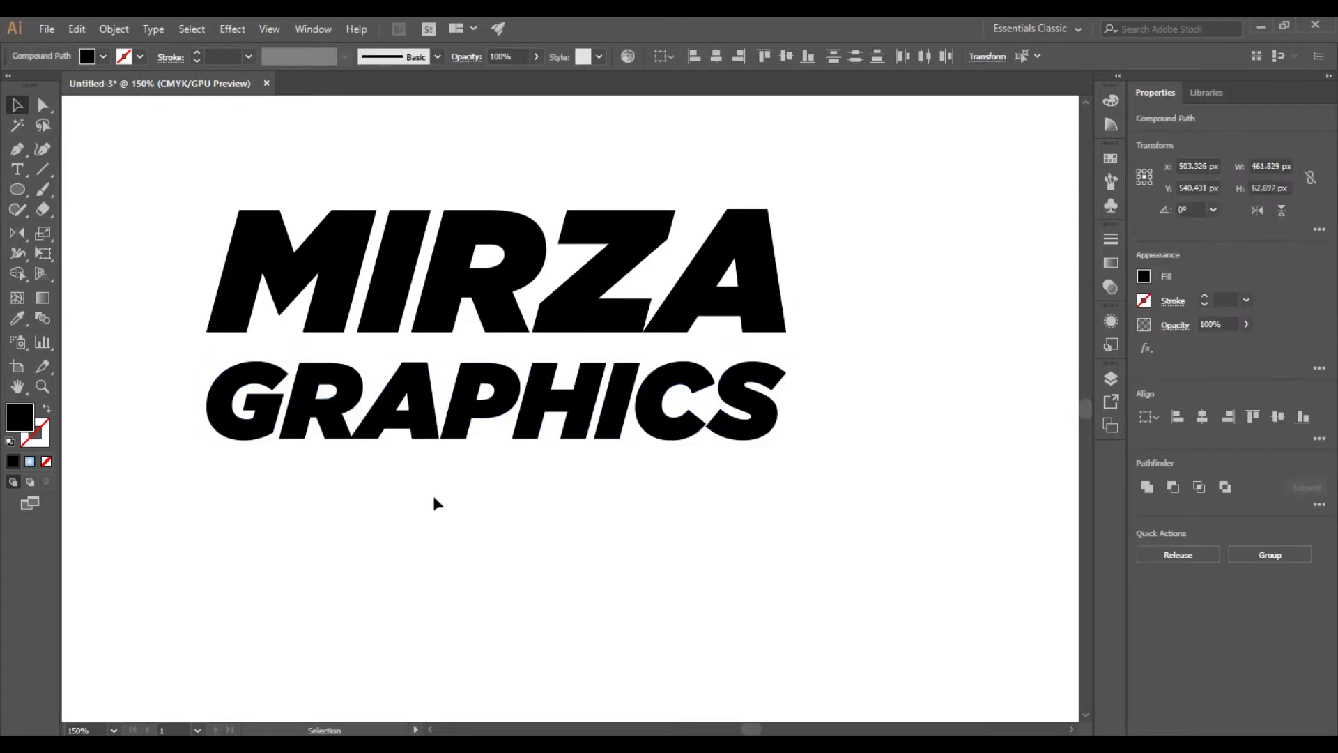
{"action": "left_click", "coordinate": [433, 493]}
Place a duplicate of the whole title beside the artboard.
{"action": "key", "text": "ctrl+1"}
{"action": "key", "text": "ctrl+minus"}
{"action": "left_click_drag", "start_coordinate": [637, 421], "coordinate": [272, 263]}
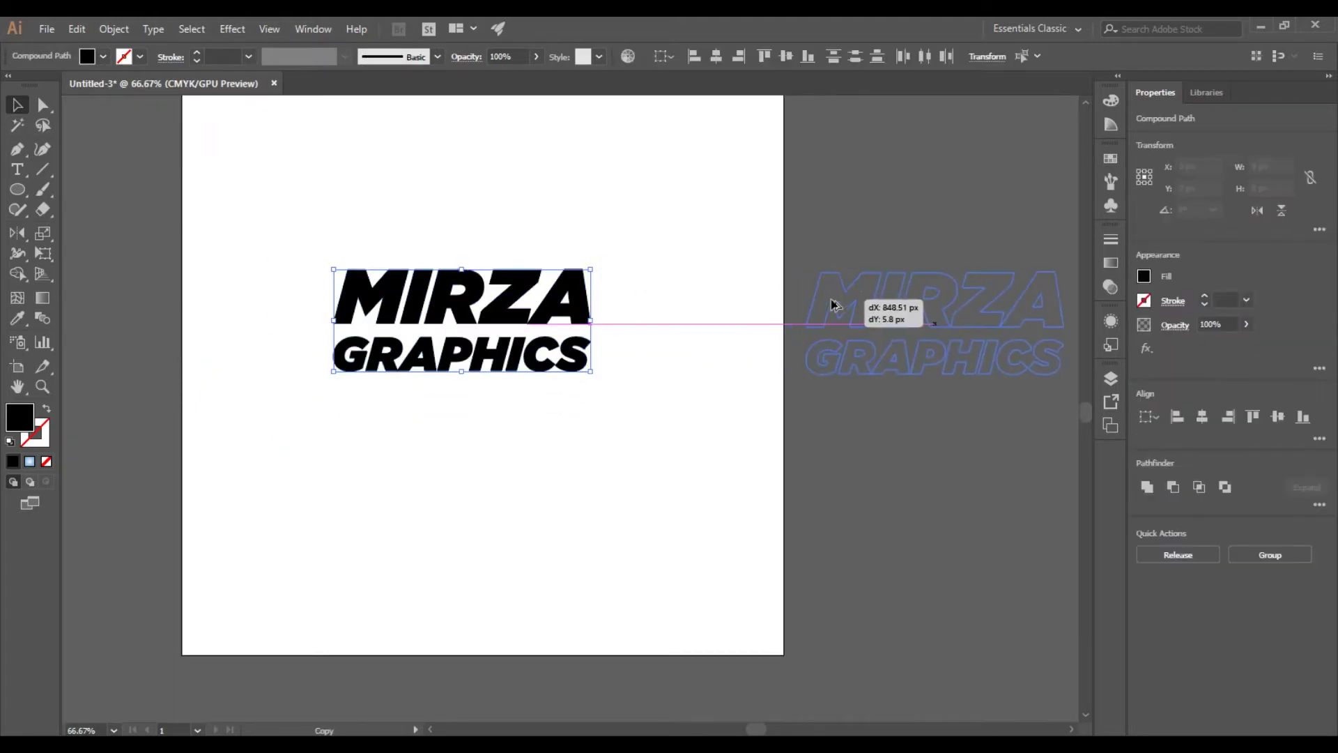
{"action": "left_click_drag", "start_coordinate": [357, 299], "coordinate": [831, 302], "text": "alt"}
{"action": "left_click_drag", "start_coordinate": [596, 207], "coordinate": [292, 425]}
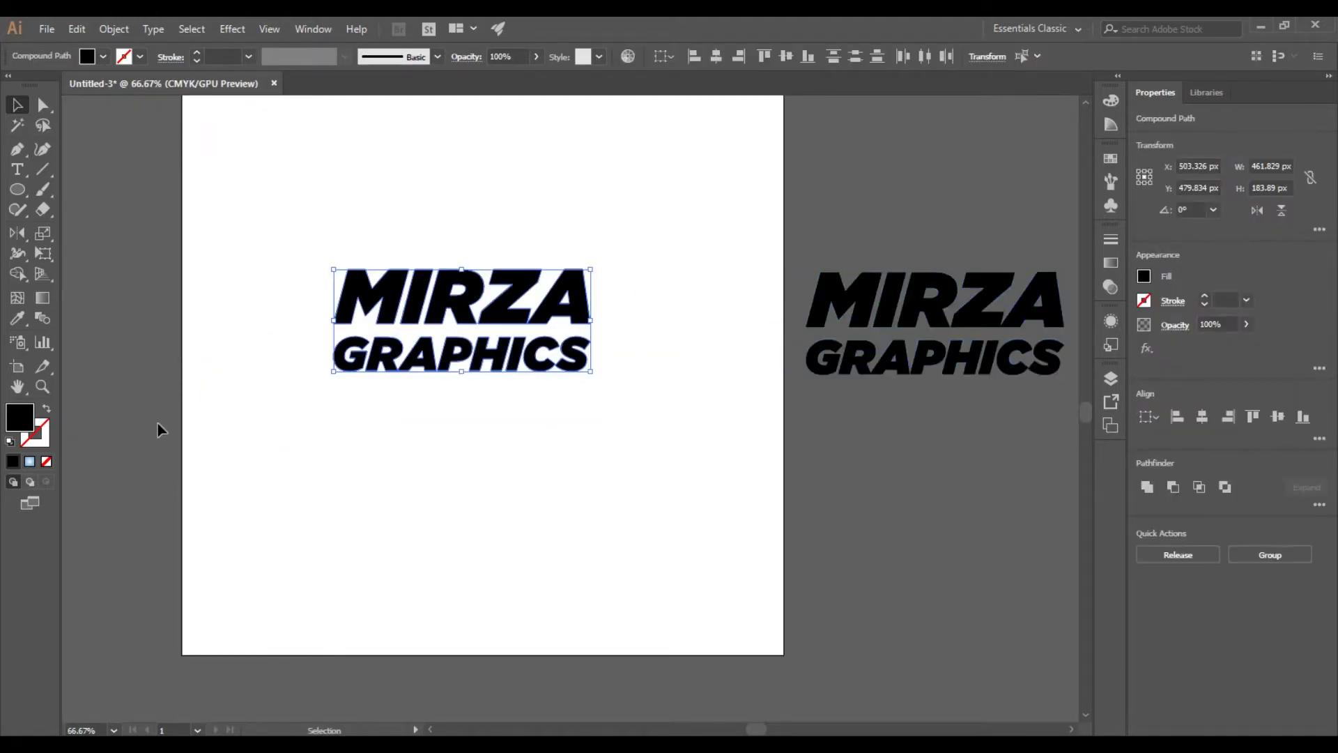
{"action": "key", "text": "period"}
Set the title gradient's left stop to orange.
{"action": "left_click_drag", "start_coordinate": [683, 226], "coordinate": [278, 384]}
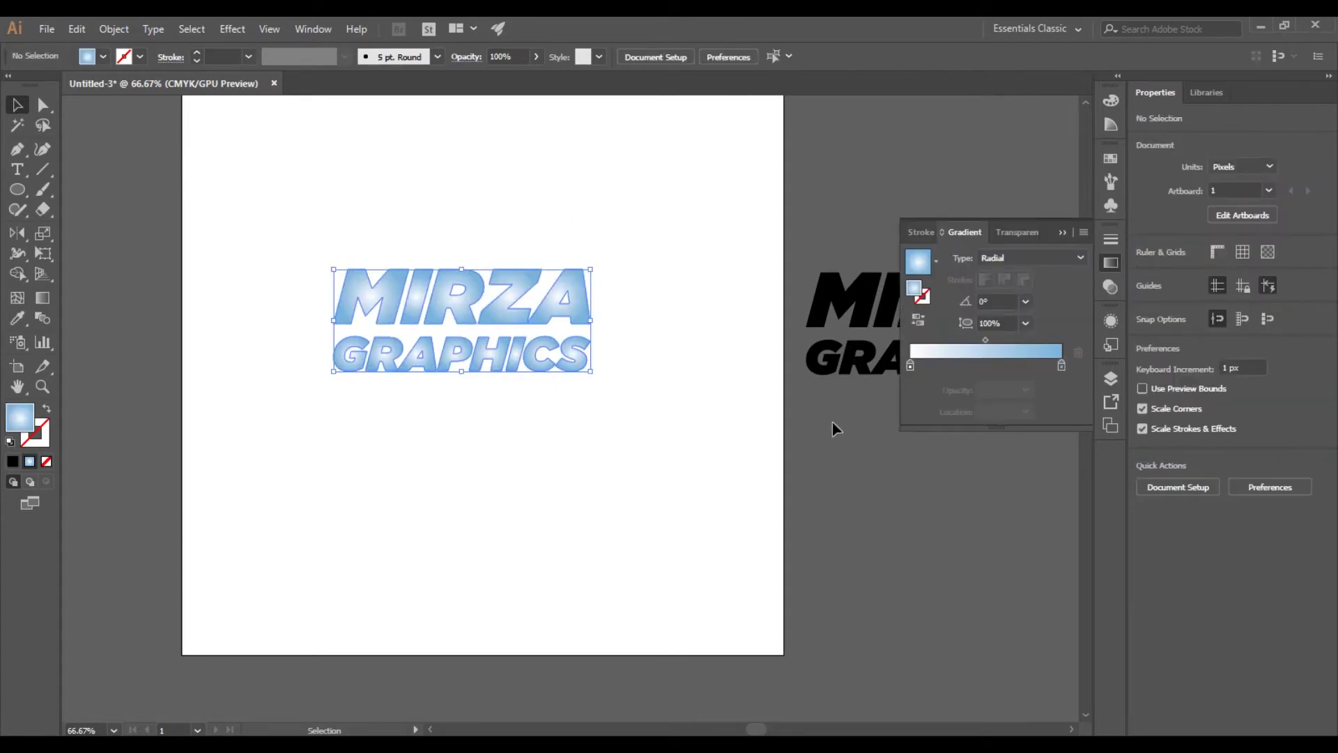
{"action": "left_click", "coordinate": [911, 366]}
{"action": "double_click", "coordinate": [22, 415]}
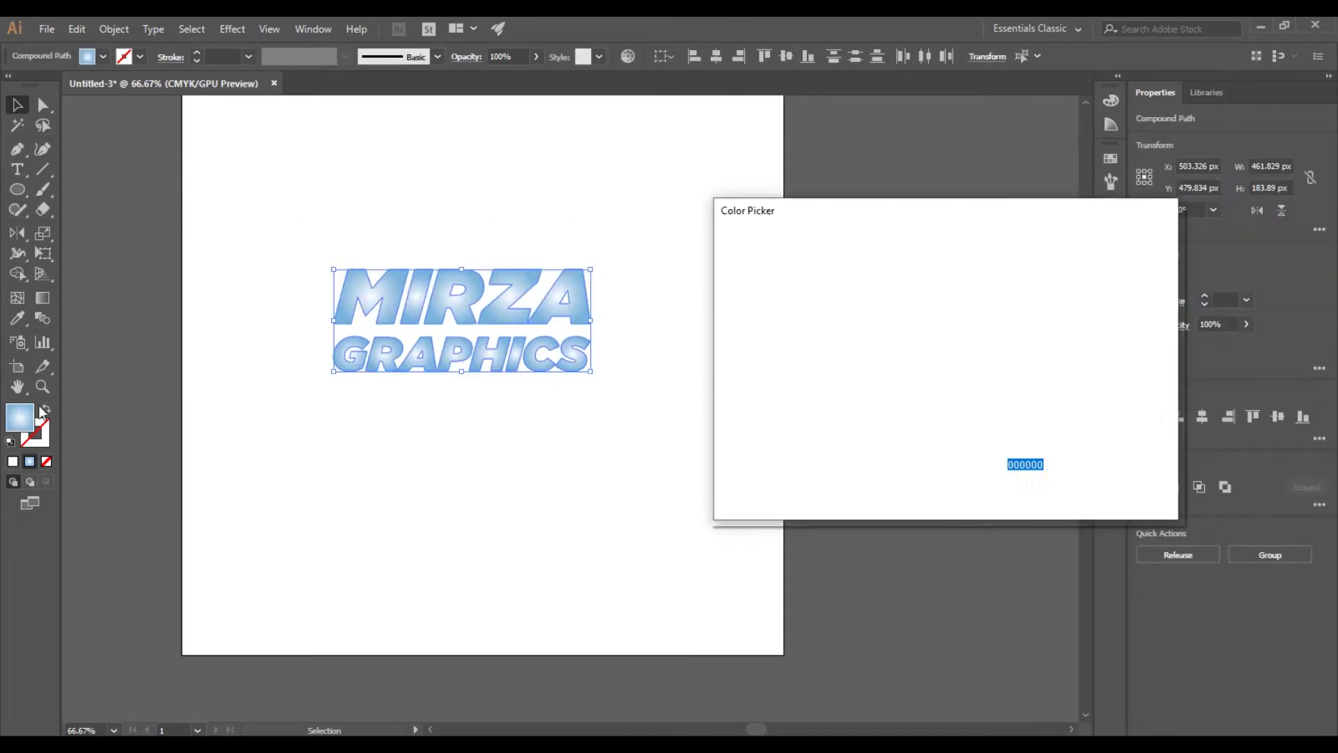
{"action": "left_click_drag", "start_coordinate": [960, 400], "coordinate": [969, 461]}
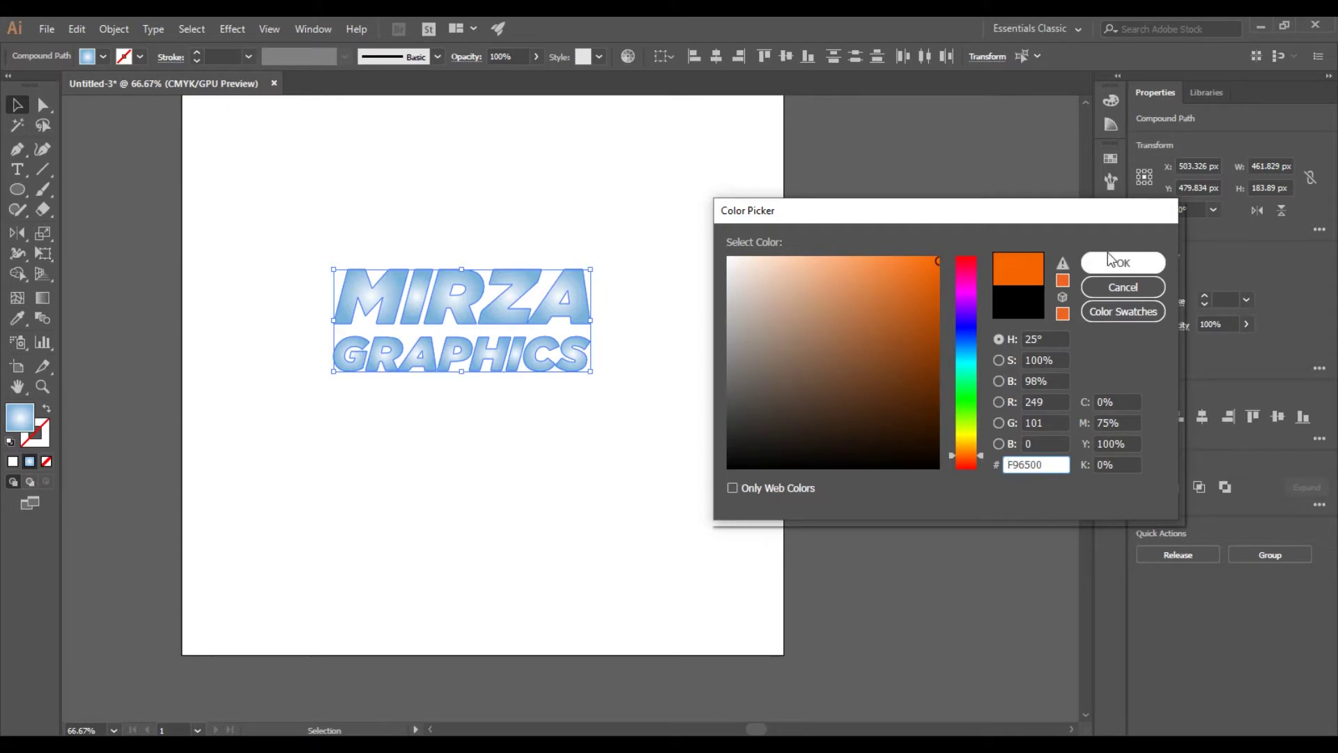
{"action": "left_click", "coordinate": [1123, 263]}
Switch the gradient type to Linear and set the right stop to F92900.
{"action": "left_click", "coordinate": [1061, 366]}
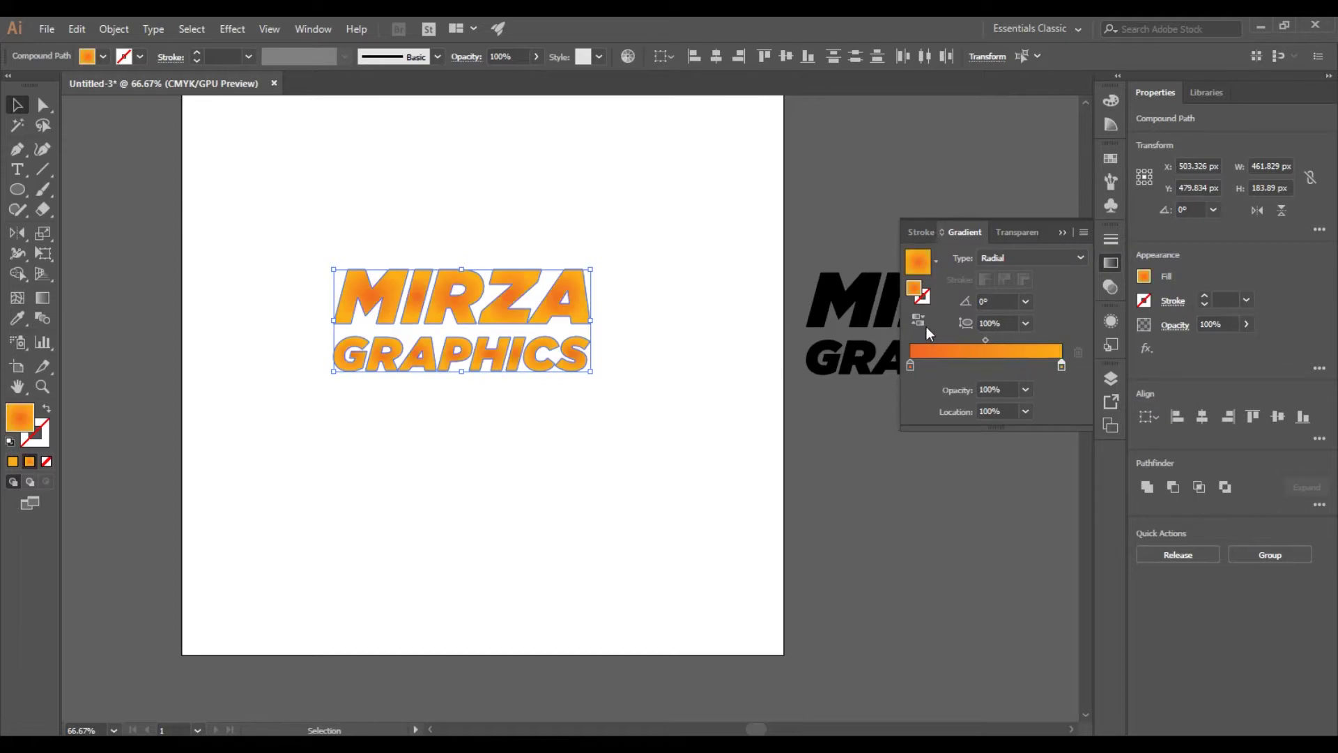
{"action": "left_click", "coordinate": [1026, 265]}
{"action": "left_click", "coordinate": [1011, 274]}
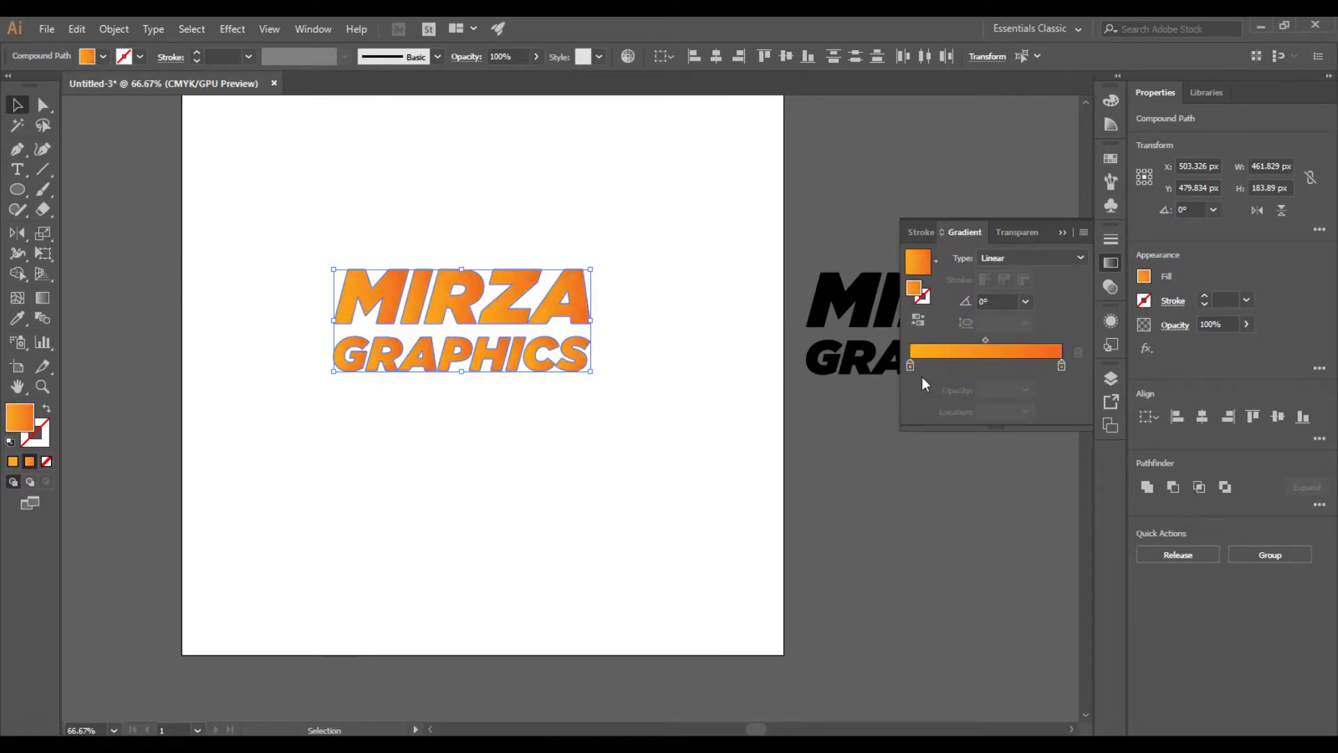
{"action": "double_click", "coordinate": [21, 420]}
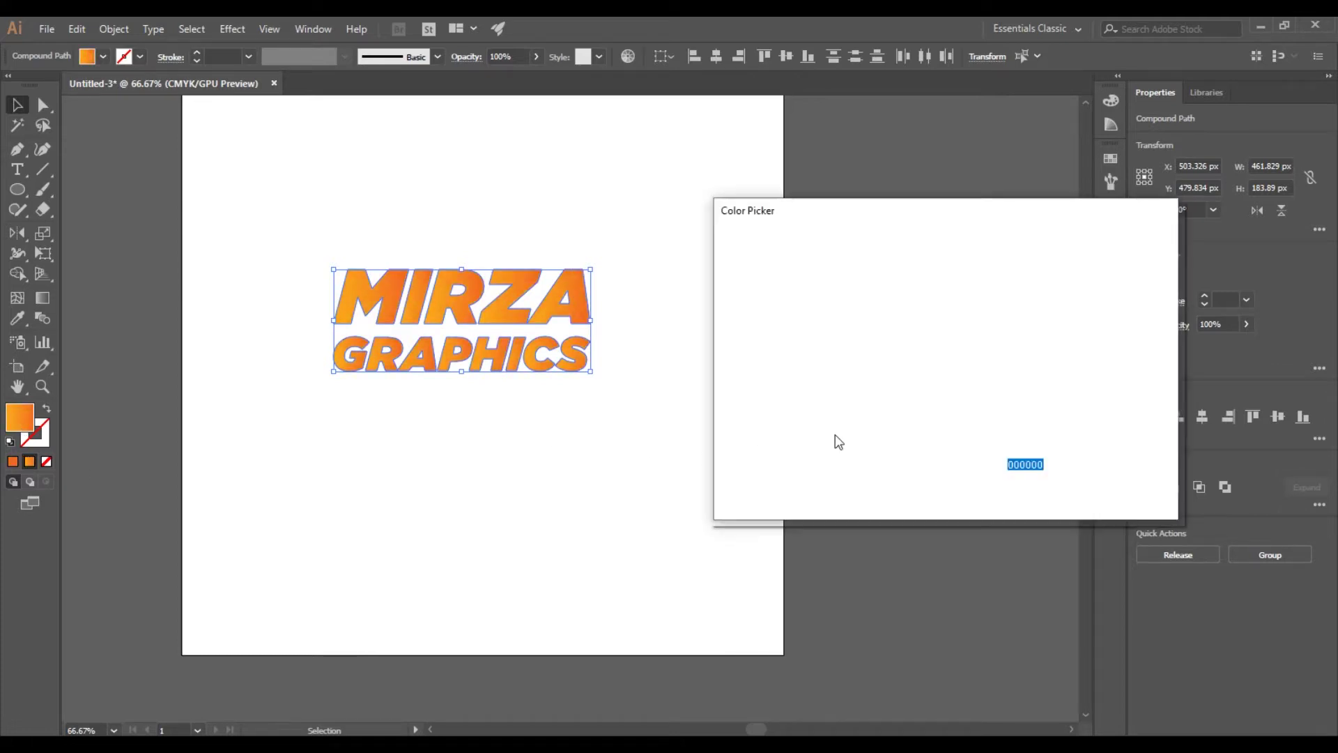
{"action": "left_click", "coordinate": [969, 455]}
{"action": "type", "text": "F92900"}
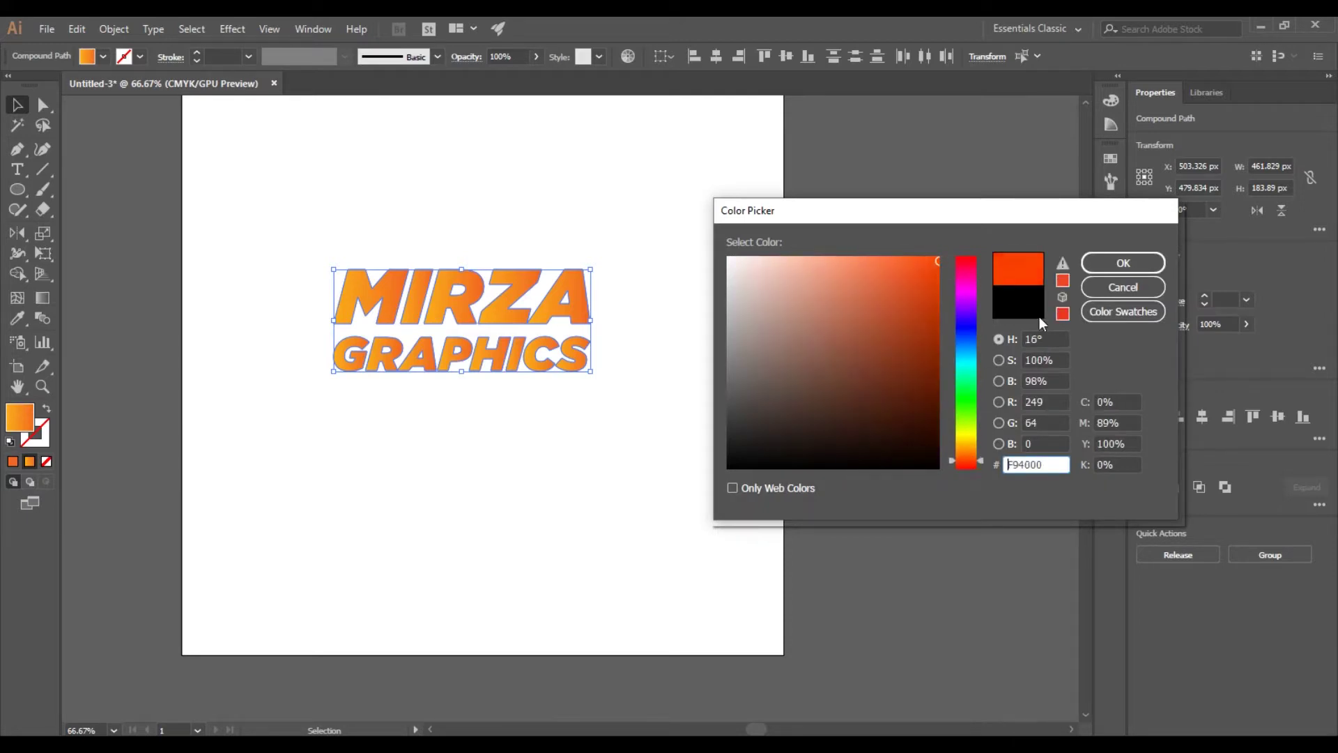
{"action": "left_click", "coordinate": [1123, 263]}
Drag the gradient vertically so it runs top to bottom across the title.
{"action": "key", "text": "g"}
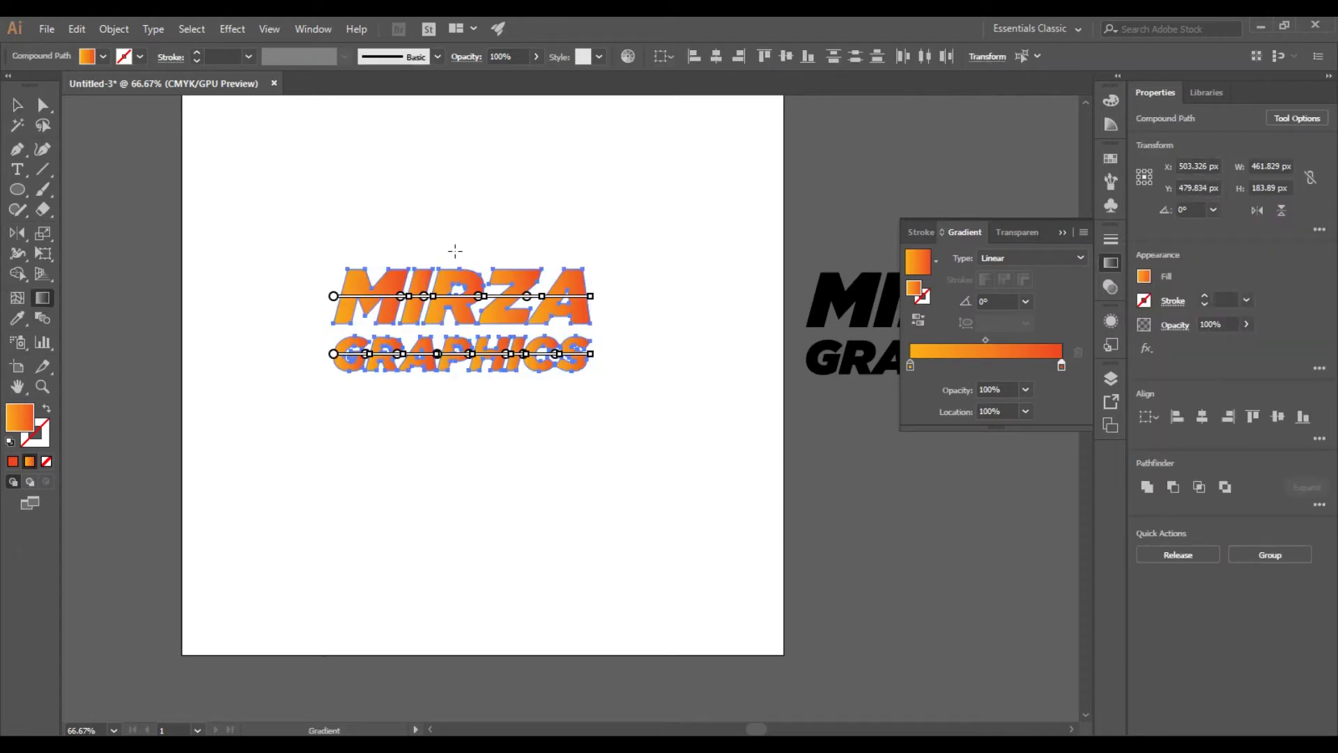
{"action": "left_click_drag", "start_coordinate": [453, 268], "coordinate": [453, 382]}
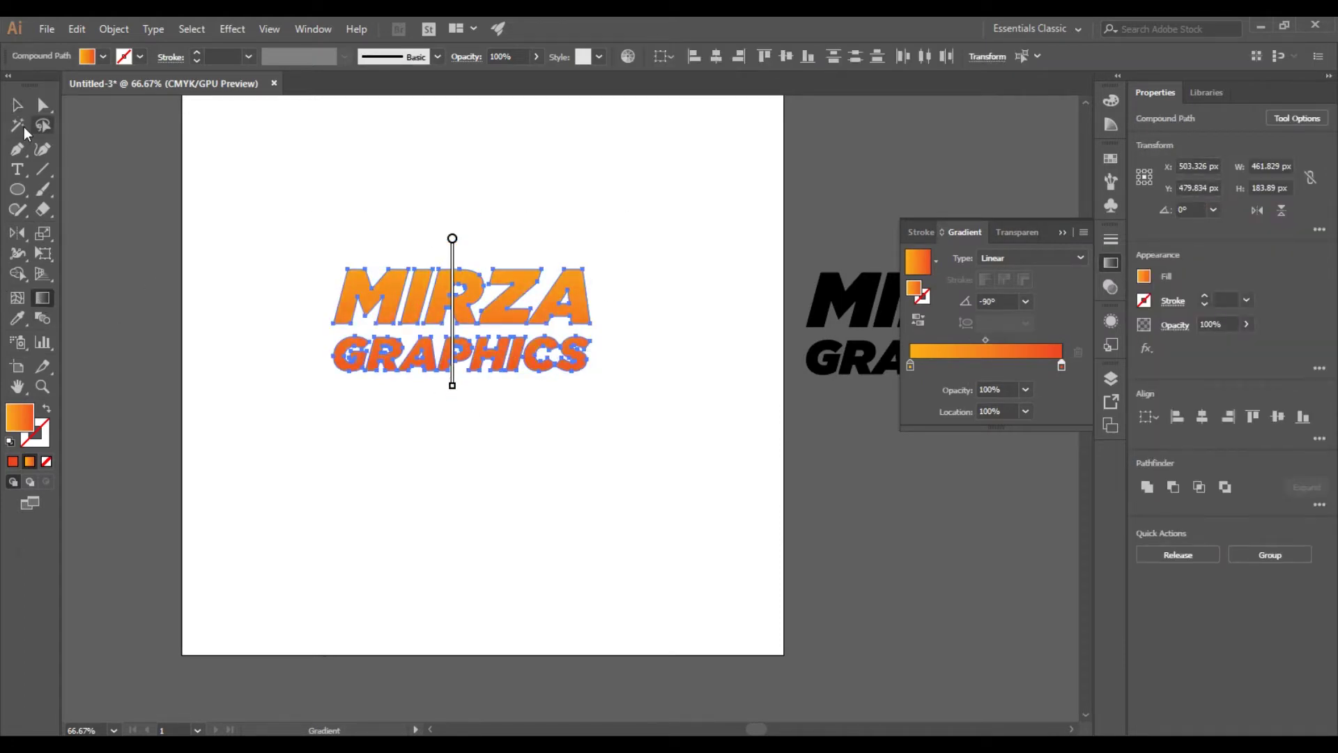
{"action": "key", "text": "v"}
{"action": "left_click", "coordinate": [265, 311]}
{"action": "left_click_drag", "start_coordinate": [773, 386], "coordinate": [703, 405]}
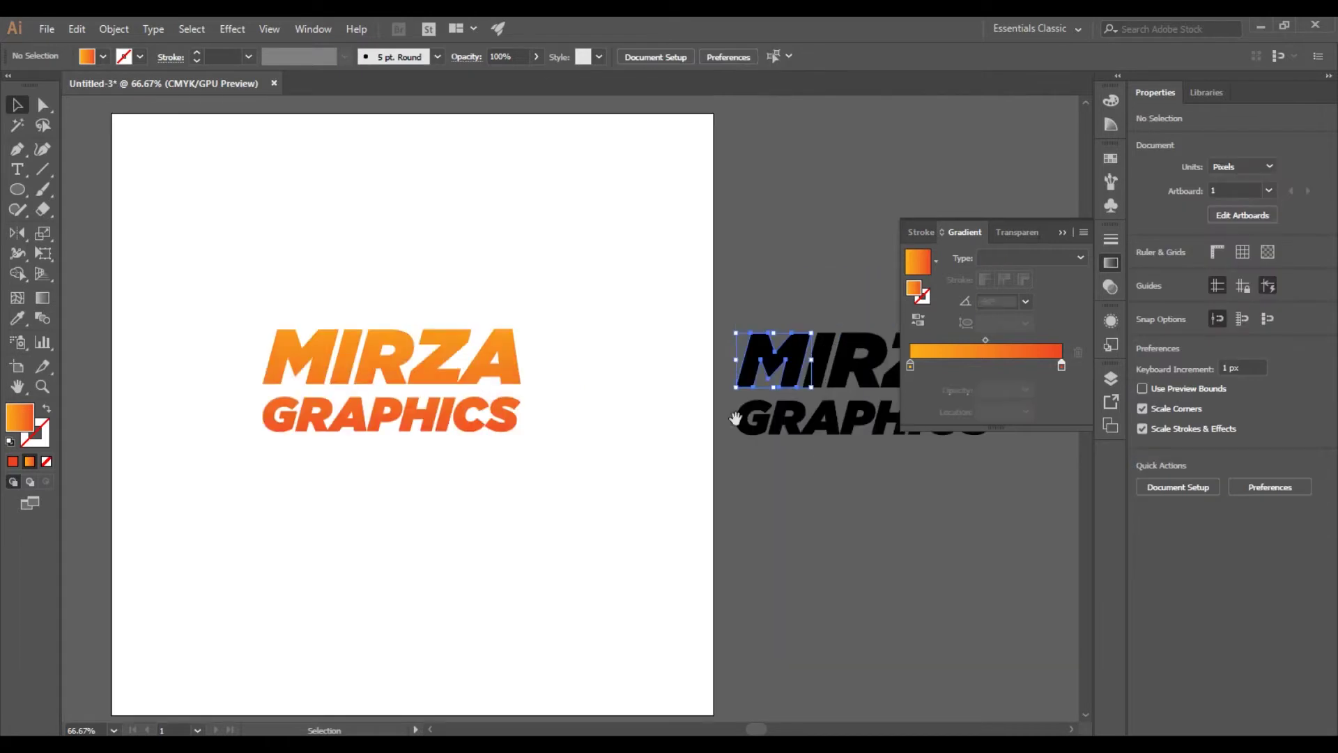
Duplicate the black title copy and offset its path by 10 px with round joins.
{"action": "left_click_drag", "start_coordinate": [784, 357], "coordinate": [418, 561]}
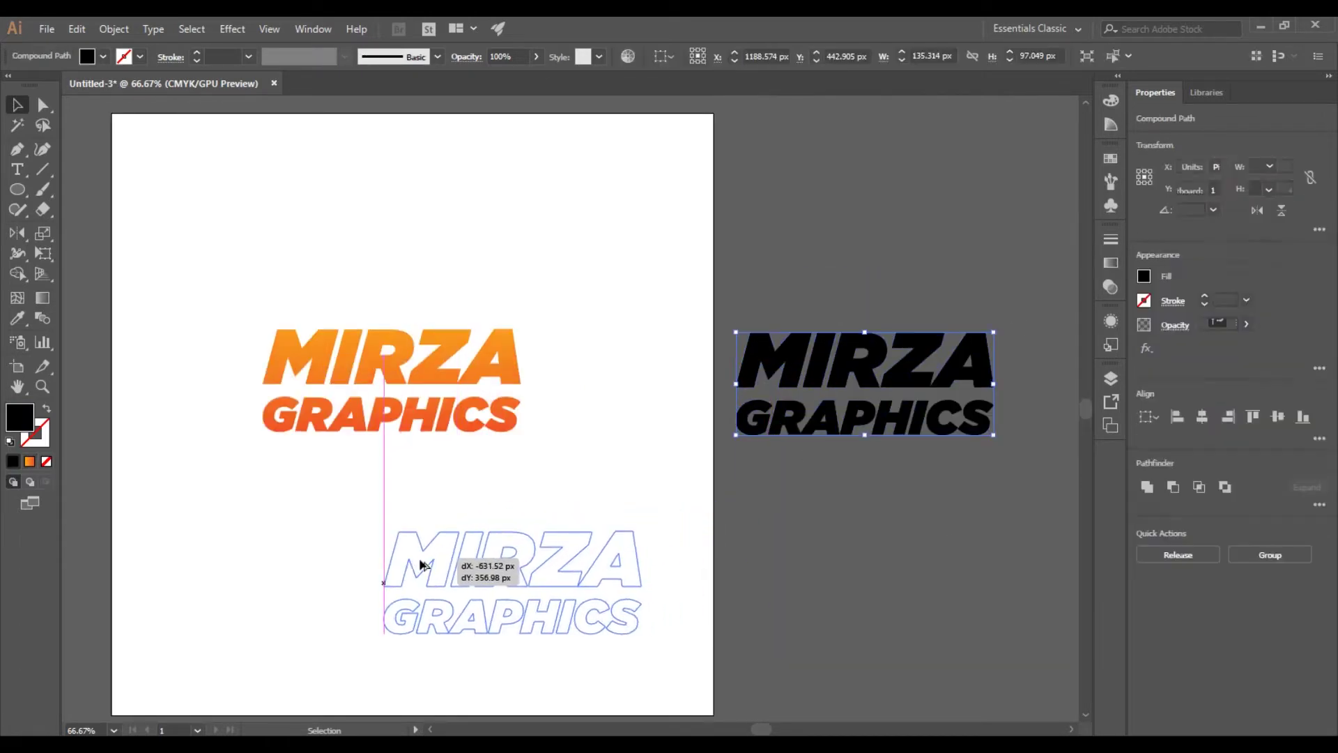
{"action": "left_click", "coordinate": [104, 29]}
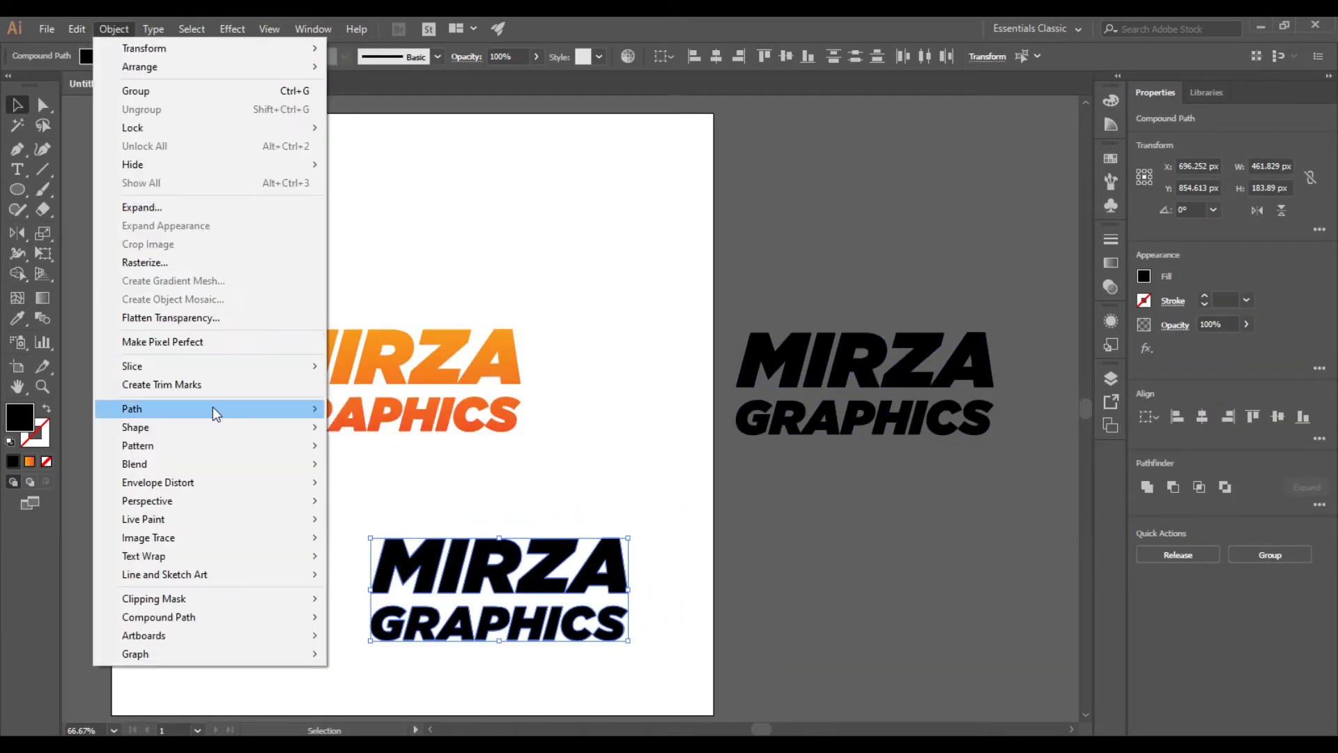
{"action": "left_click", "coordinate": [390, 472]}
{"action": "left_click", "coordinate": [820, 347]}
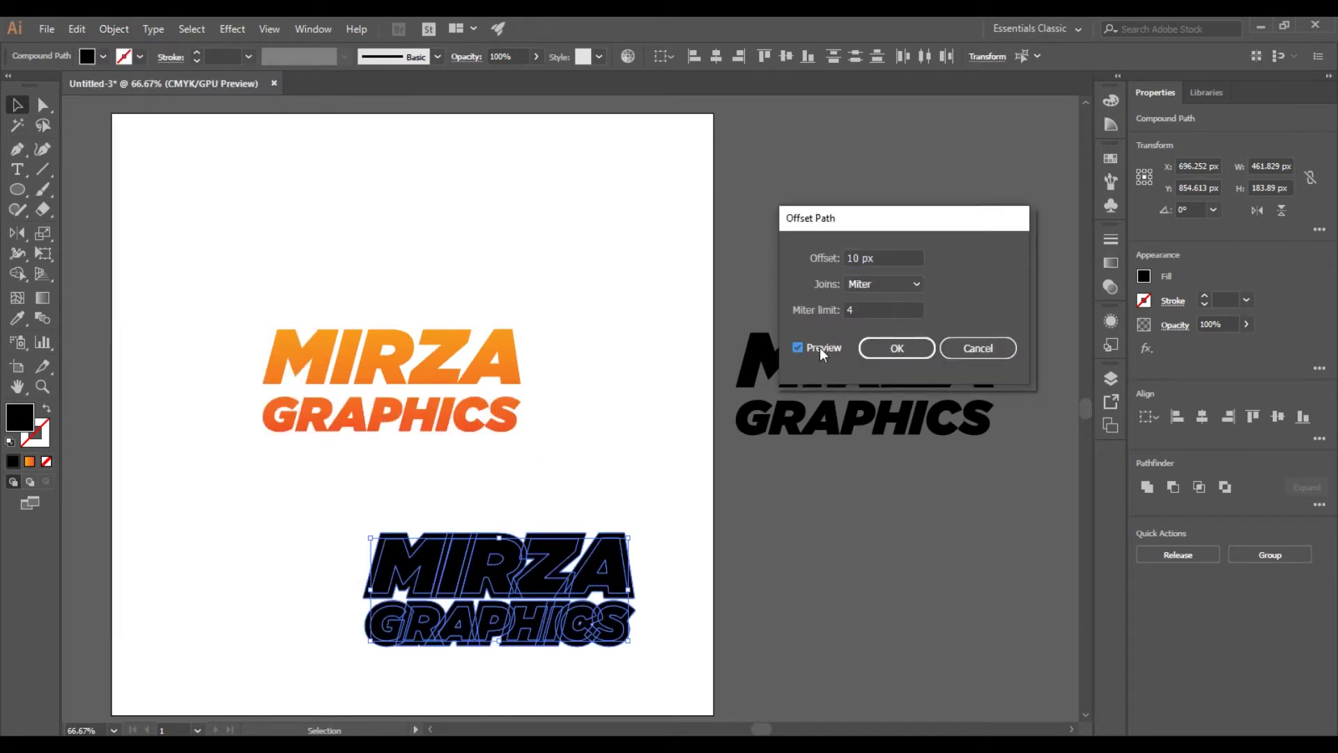
{"action": "left_click", "coordinate": [903, 285]}
{"action": "left_click", "coordinate": [891, 321]}
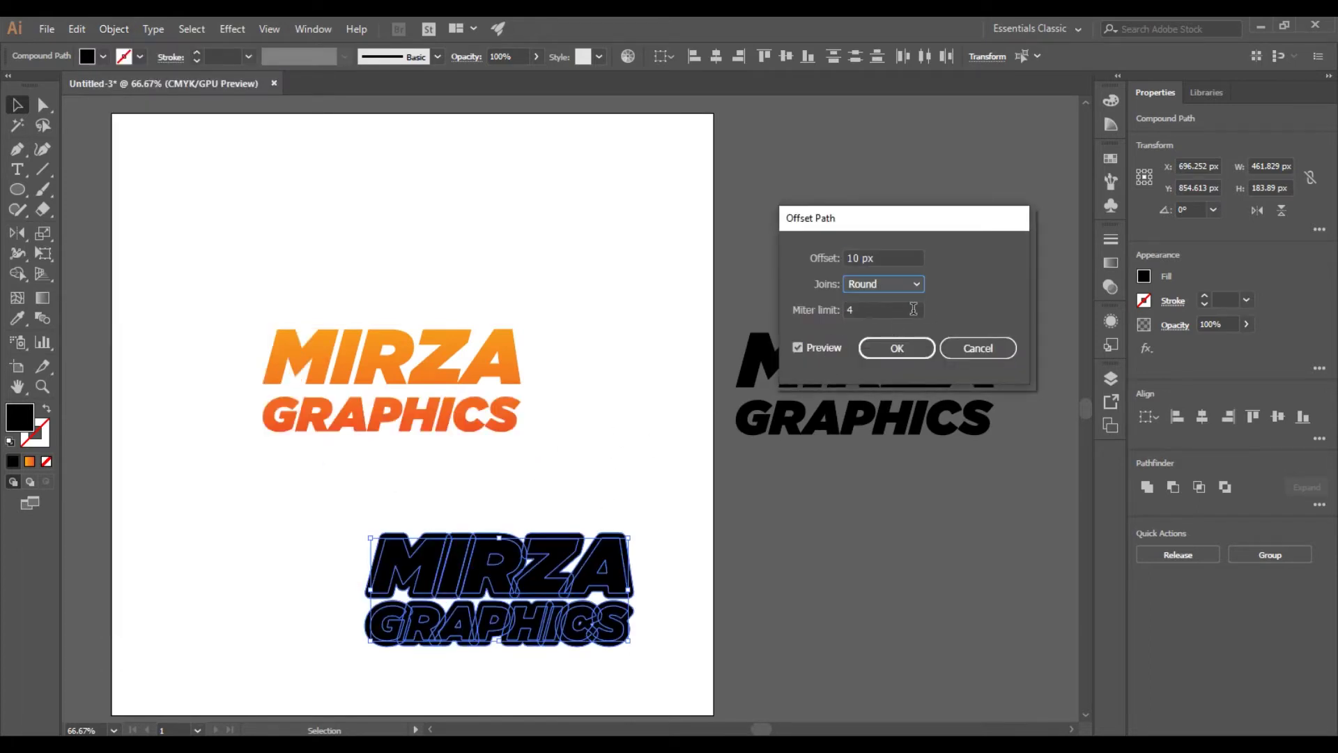
{"action": "left_click", "coordinate": [893, 349]}
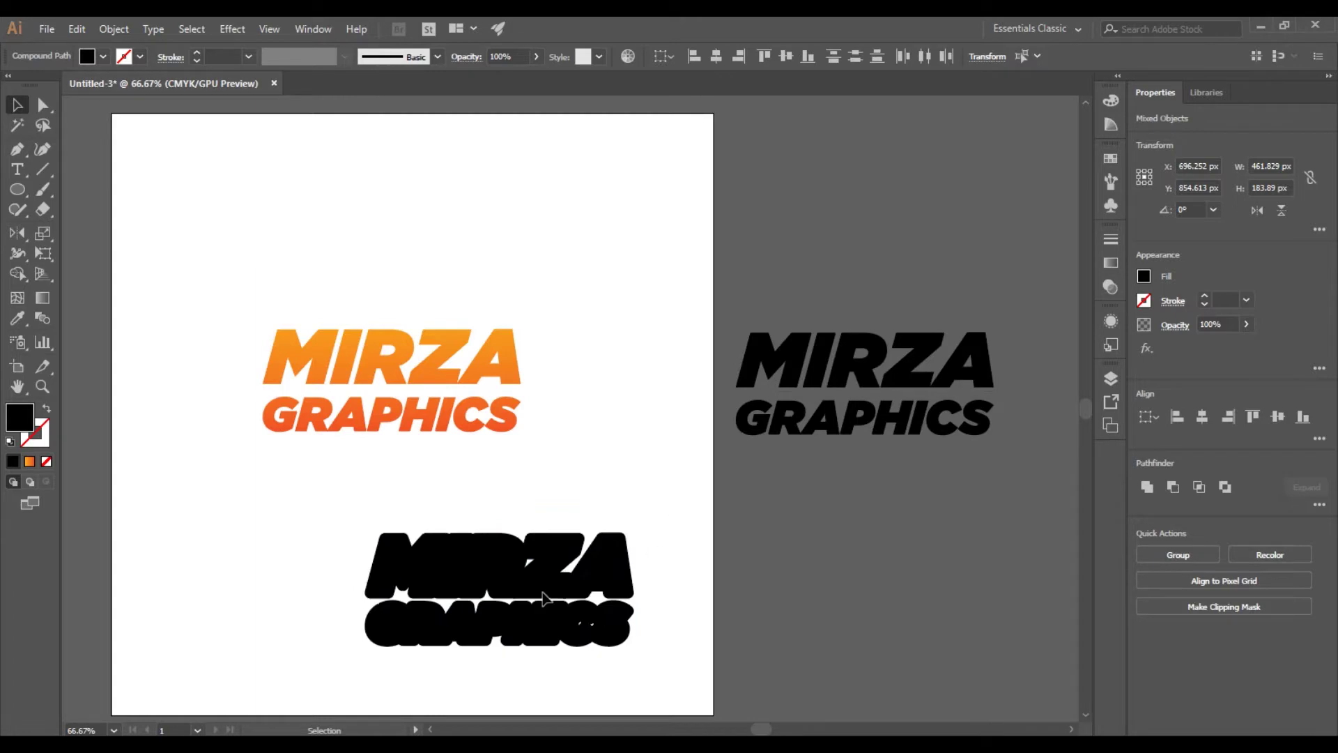
Group the offset outline, move it onto the orange text, and send it behind.
{"action": "left_click", "coordinate": [346, 667]}
{"action": "left_click", "coordinate": [1143, 484]}
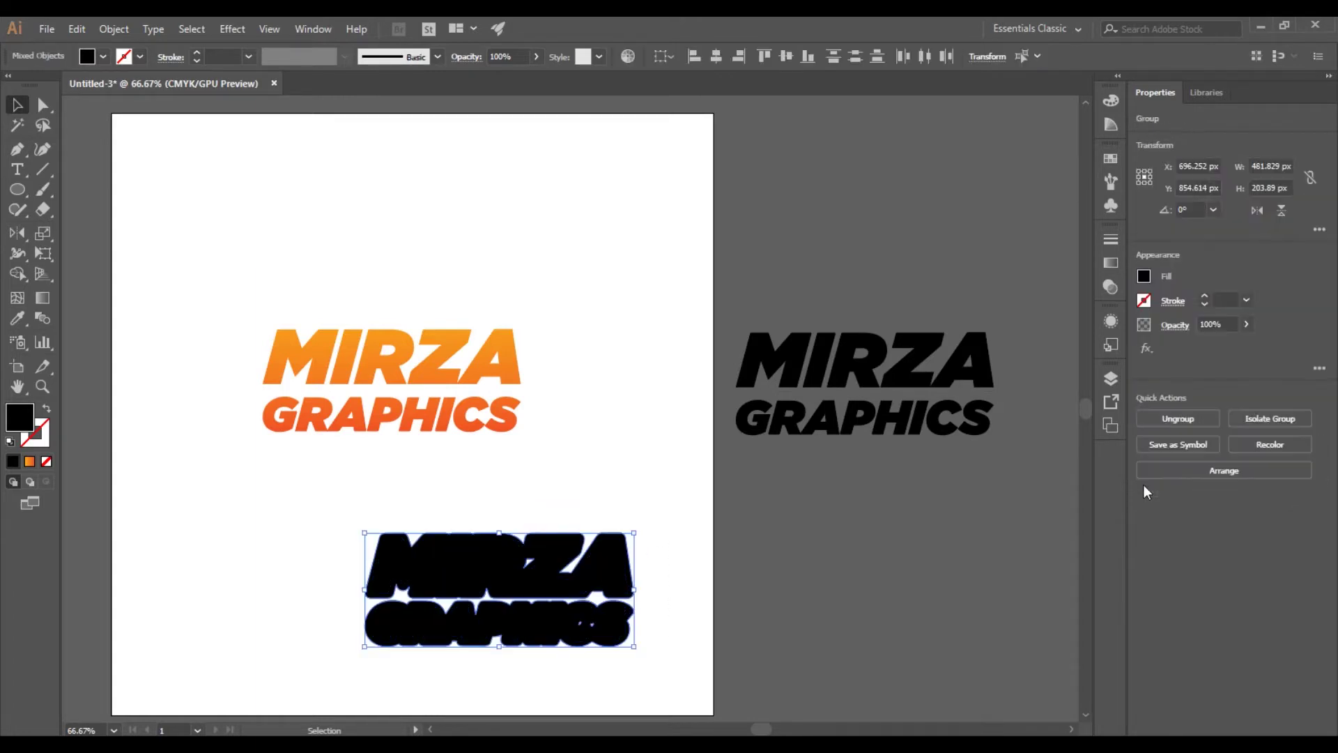
{"action": "mouse_move", "coordinate": [545, 557]}
{"action": "left_mouse_down"}
{"action": "mouse_move", "coordinate": [382, 400]}
{"action": "mouse_move", "coordinate": [403, 367]}
{"action": "left_mouse_up"}
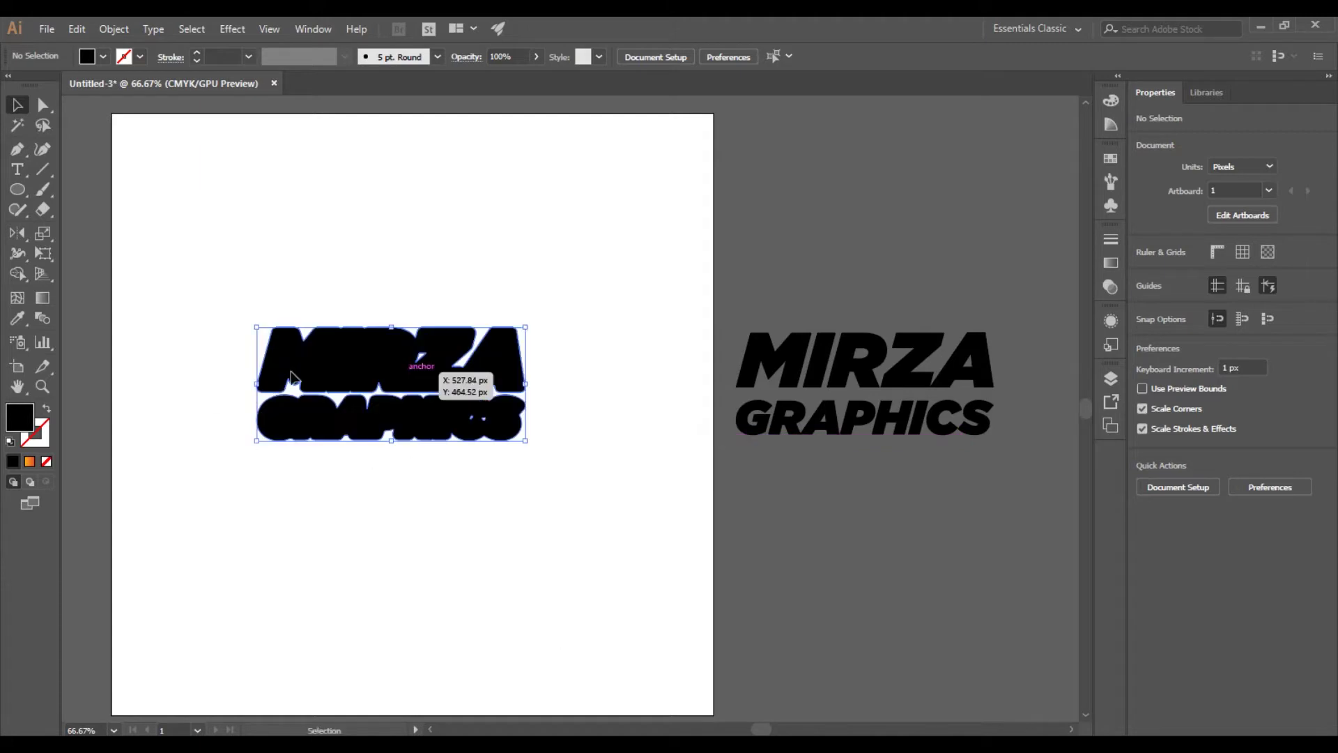
{"action": "key", "text": "ctrl+shift+bracketleft"}
{"action": "left_click", "coordinate": [458, 547]}
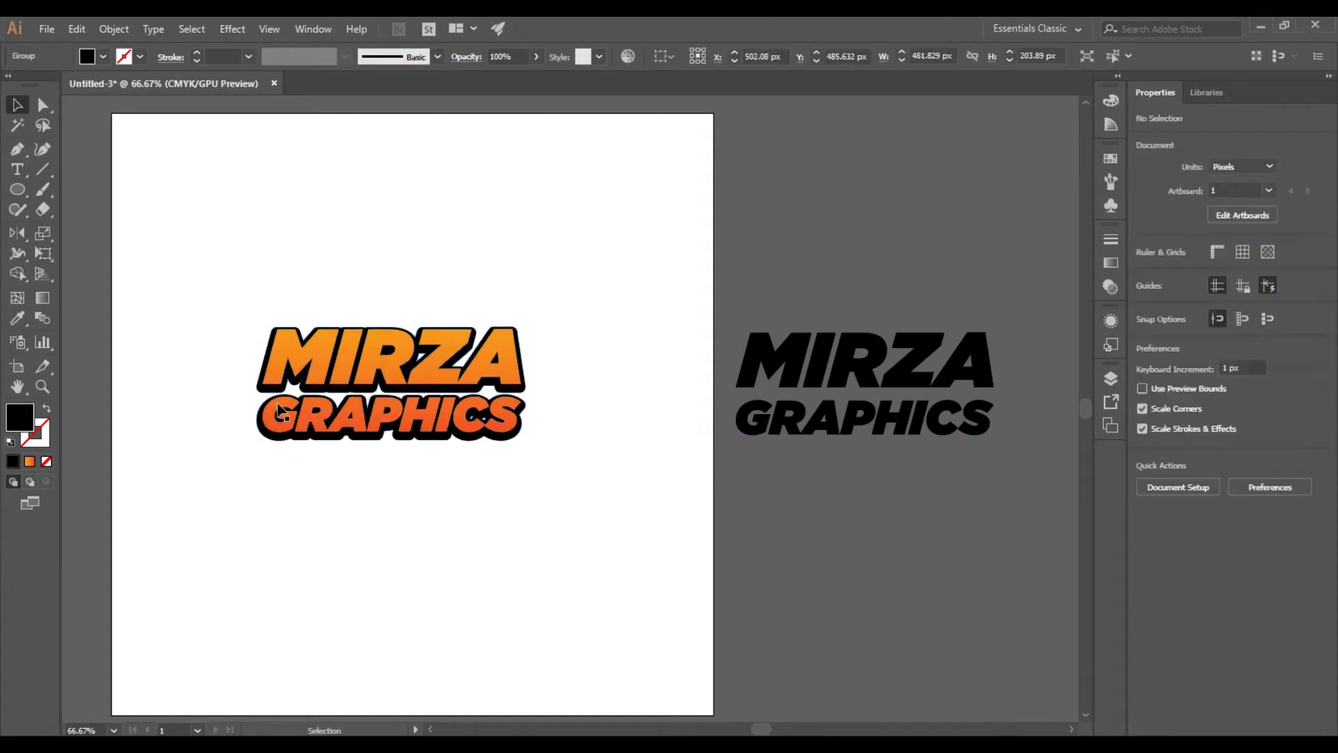
Align the outline behind the text and eyedropper the orange gradient onto it.
{"action": "scroll", "coordinate": [373, 394], "scroll_direction": "up", "scroll_amount": 2}
{"action": "scroll", "coordinate": [370, 390], "scroll_direction": "up", "scroll_amount": 2}
{"action": "left_click_drag", "start_coordinate": [363, 384], "coordinate": [358, 387]}
{"action": "scroll", "coordinate": [366, 377], "scroll_direction": "down", "scroll_amount": 1}
{"action": "left_click_drag", "start_coordinate": [296, 526], "coordinate": [297, 524]}
{"action": "double_click", "coordinate": [19, 416]}
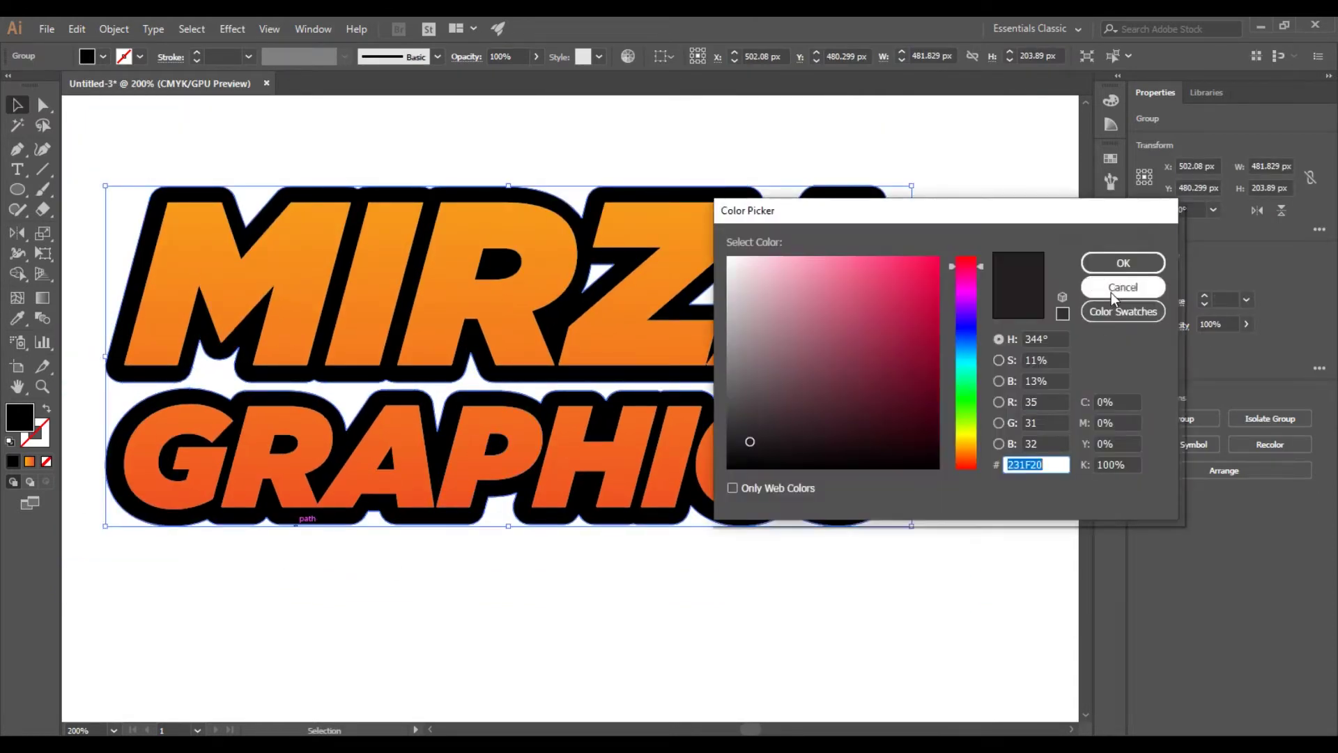
{"action": "left_click", "coordinate": [1120, 286]}
{"action": "key", "text": "i"}
{"action": "left_click", "coordinate": [747, 442]}
{"action": "key", "text": "v"}
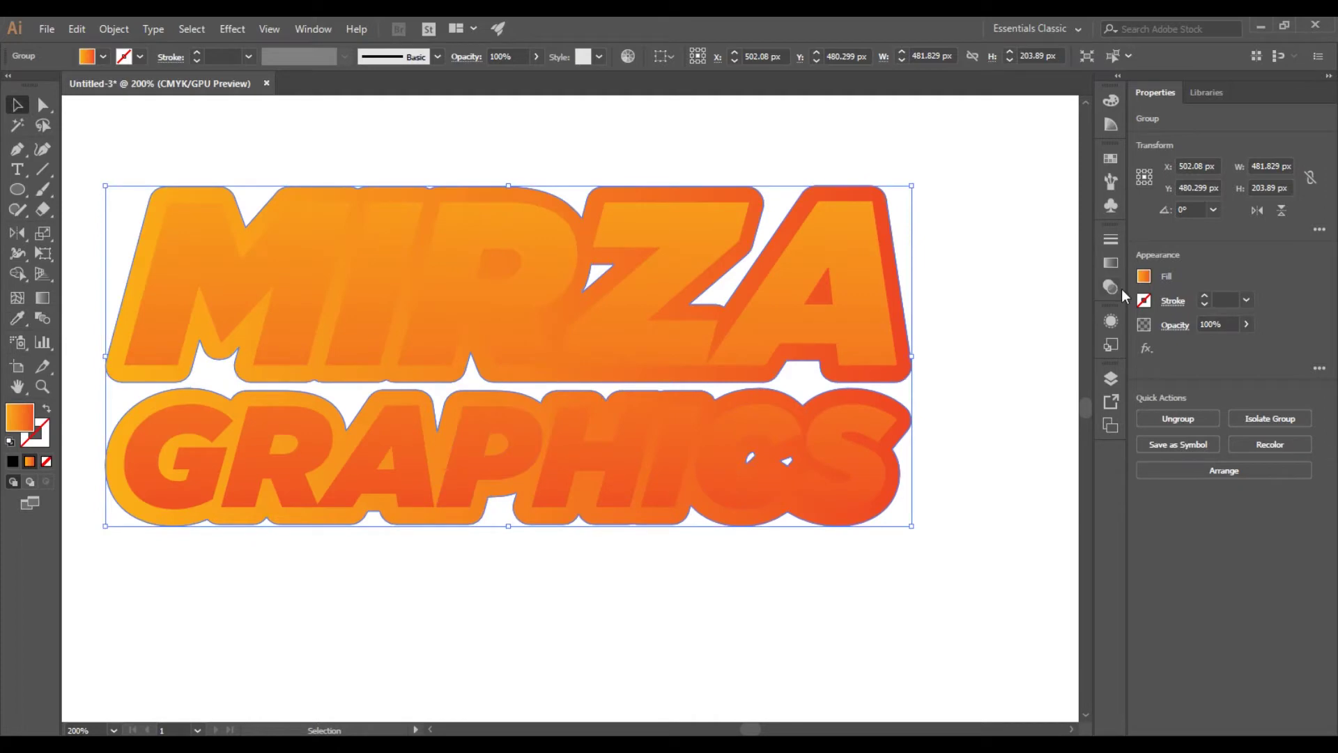
Recolour the outline gradient: dark purple right stop, lighter purple left stop.
{"action": "left_click", "coordinate": [1111, 264]}
{"action": "left_click", "coordinate": [1059, 370]}
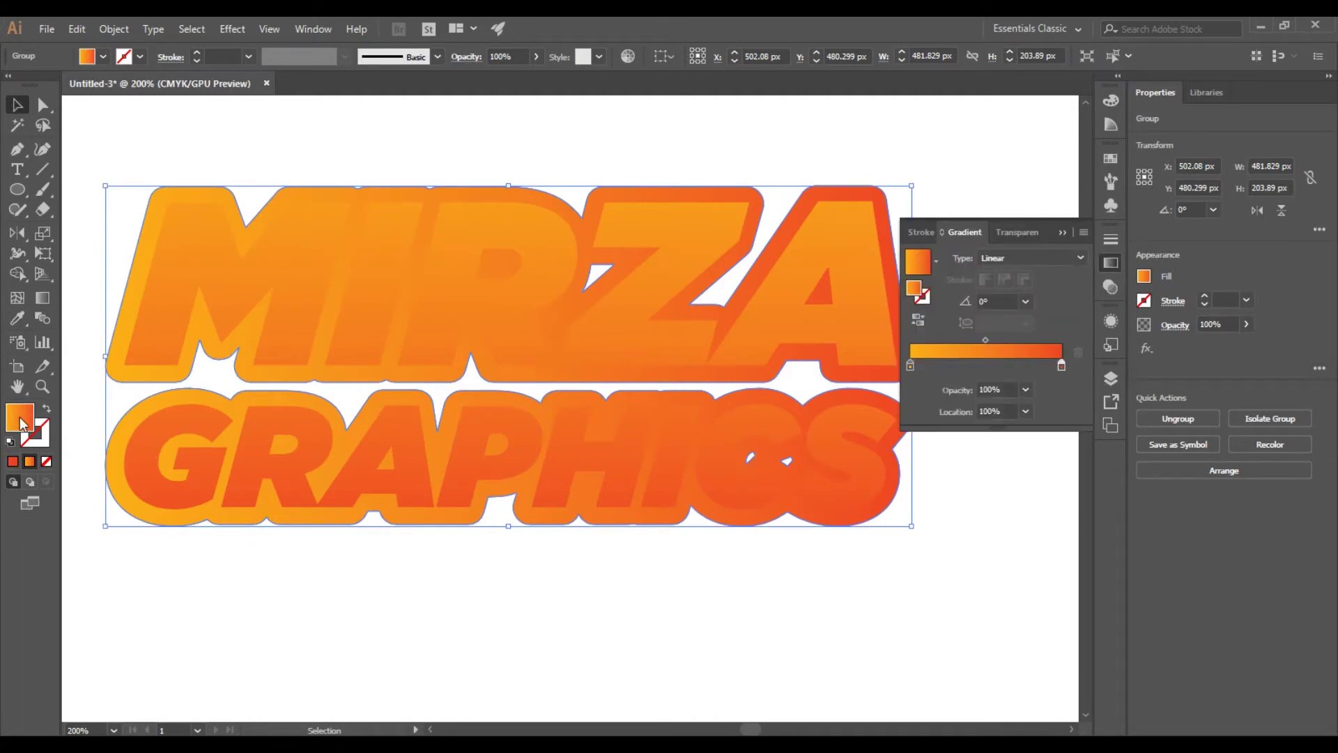
{"action": "double_click", "coordinate": [21, 418]}
{"action": "left_click_drag", "start_coordinate": [970, 321], "coordinate": [970, 307]}
{"action": "left_click", "coordinate": [929, 384]}
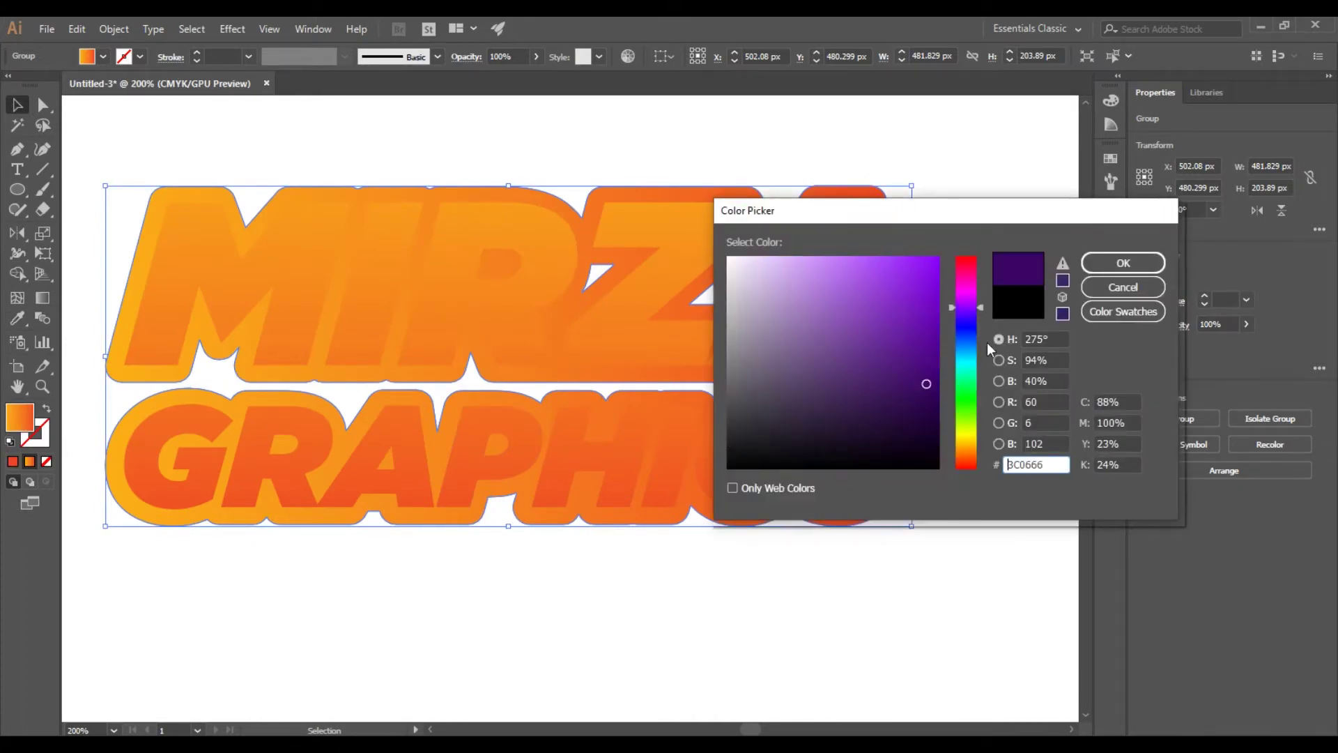
{"action": "left_click", "coordinate": [1123, 263]}
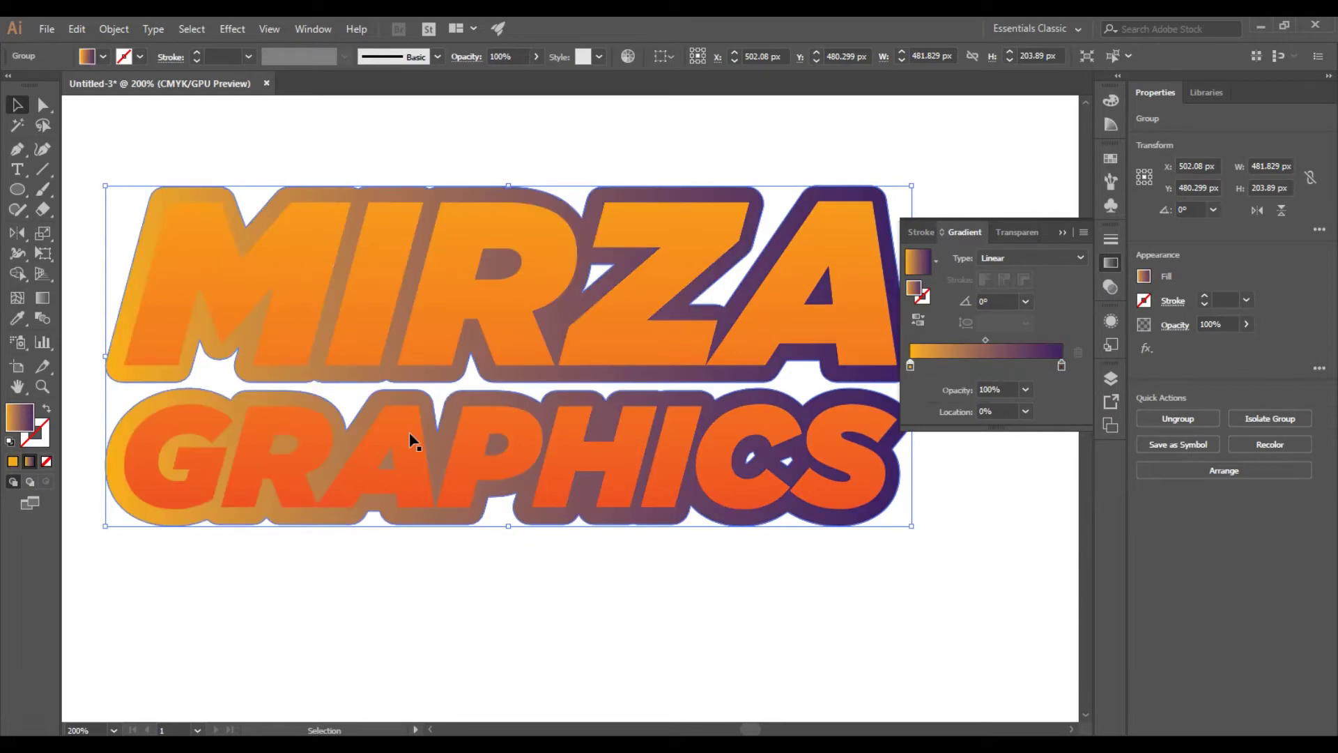
{"action": "double_click", "coordinate": [21, 418]}
{"action": "left_click_drag", "start_coordinate": [969, 316], "coordinate": [969, 308]}
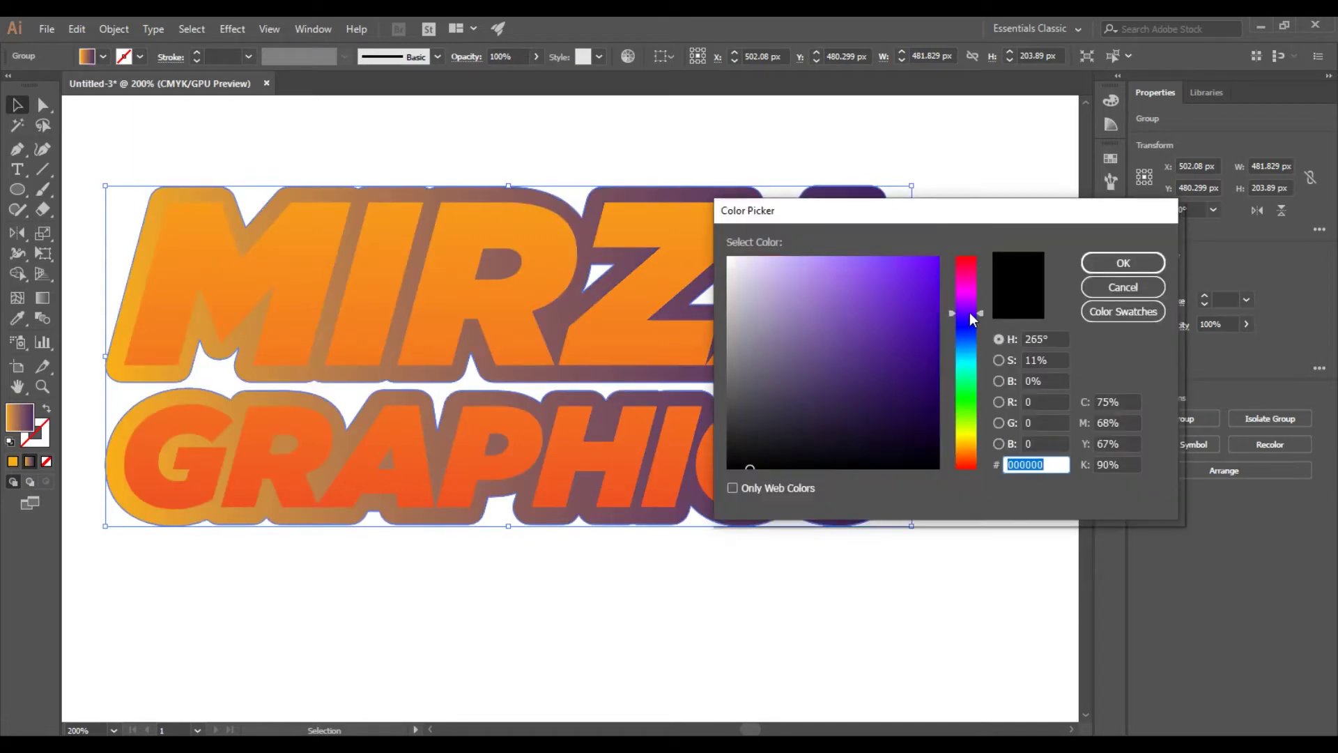
{"action": "left_click", "coordinate": [840, 317]}
{"action": "left_click", "coordinate": [1123, 263]}
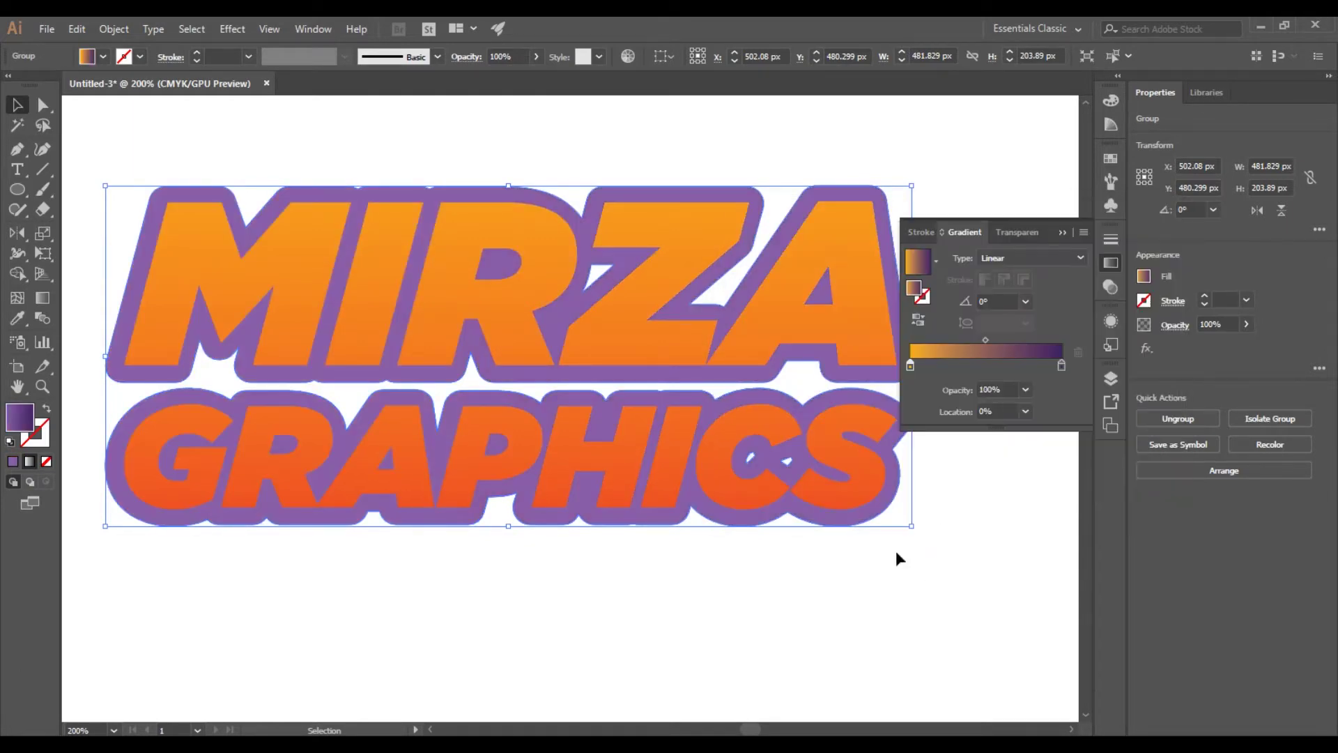
Drag the purple gradient vertically from the top to the bottom of the outline.
{"action": "key", "text": "g"}
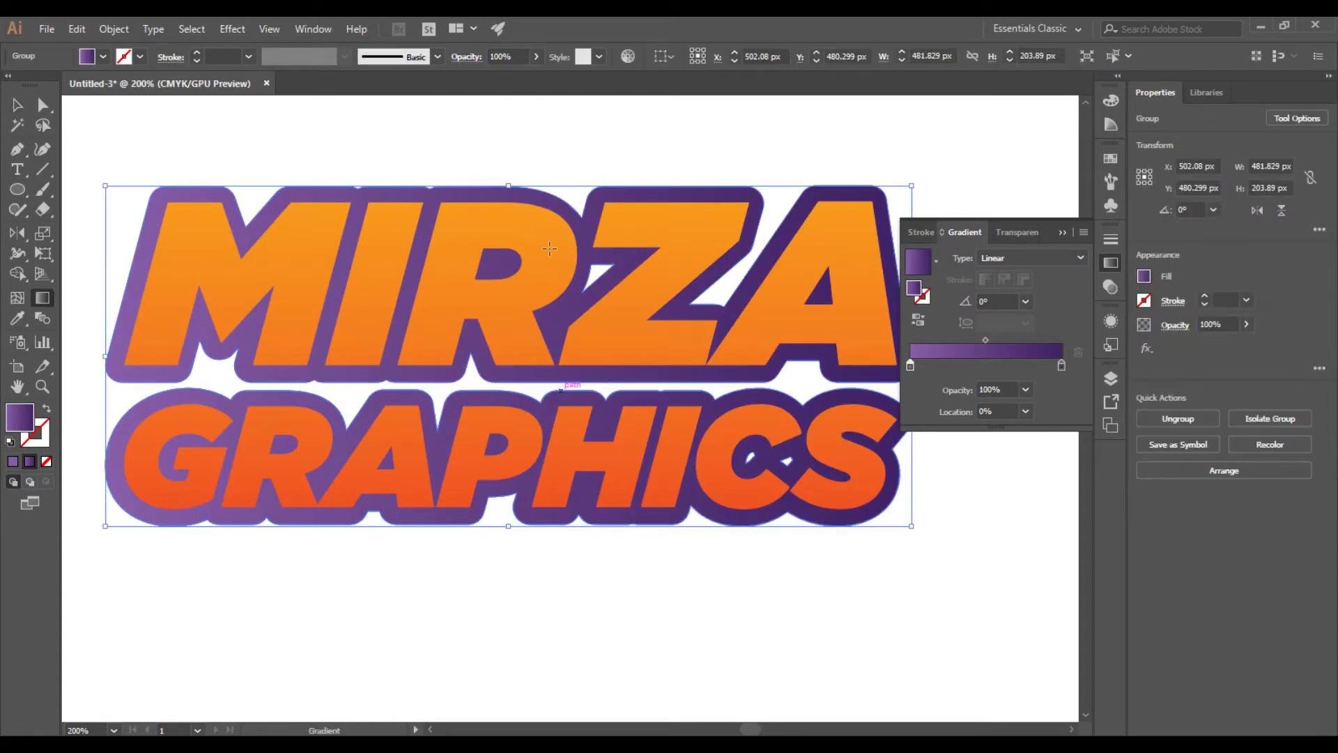
{"action": "scroll", "coordinate": [546, 292], "scroll_direction": "down", "scroll_amount": 2}
{"action": "left_click_drag", "start_coordinate": [541, 214], "coordinate": [529, 412]}
{"action": "left_click_drag", "start_coordinate": [514, 147], "coordinate": [516, 414]}
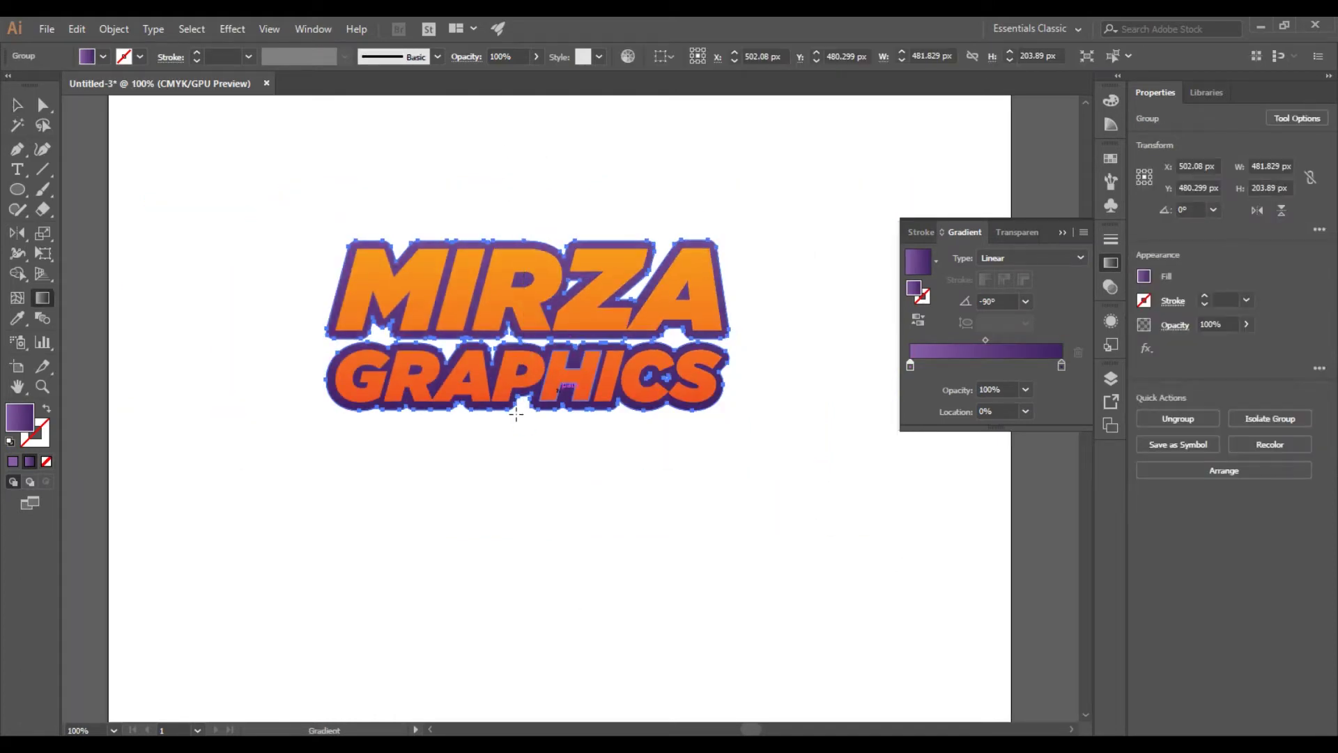
{"action": "left_click", "coordinate": [18, 109]}
{"action": "left_click", "coordinate": [800, 423]}
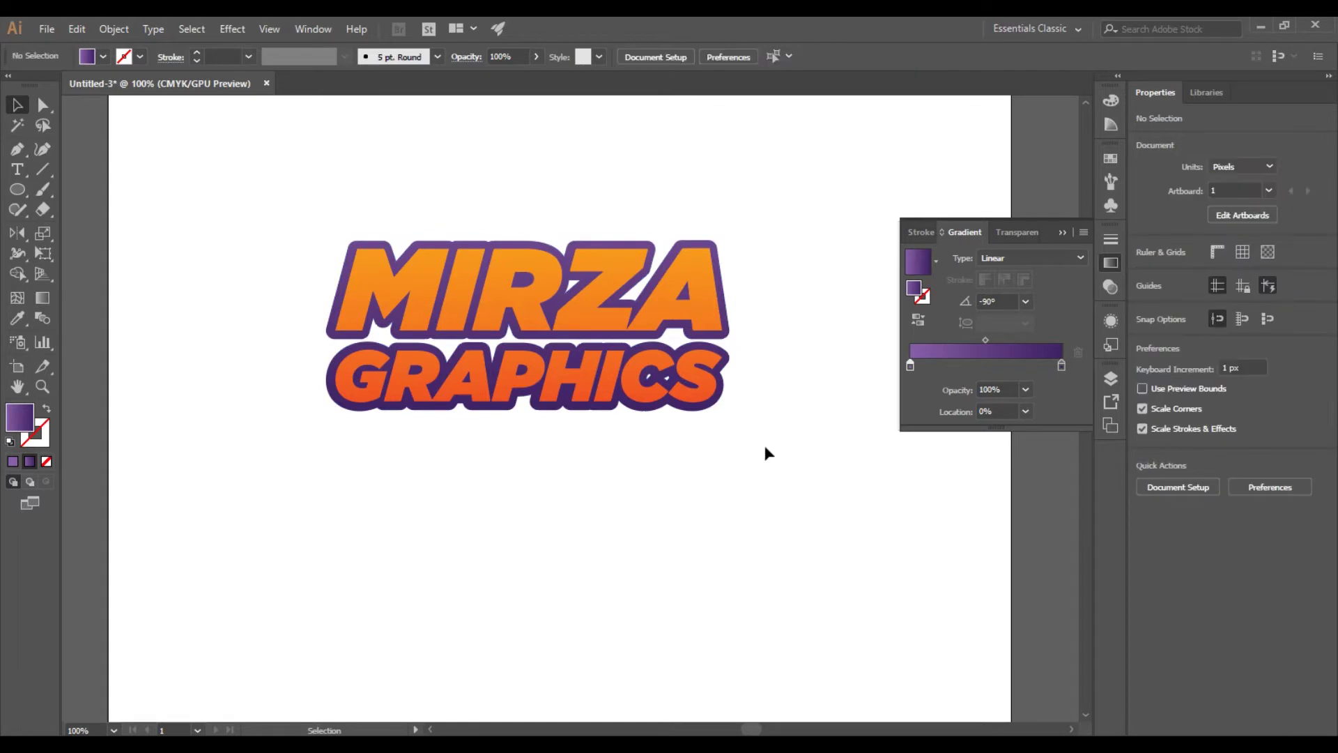
Move the orange lettering down-left, off the purple backing.
{"action": "left_click", "coordinate": [355, 390]}
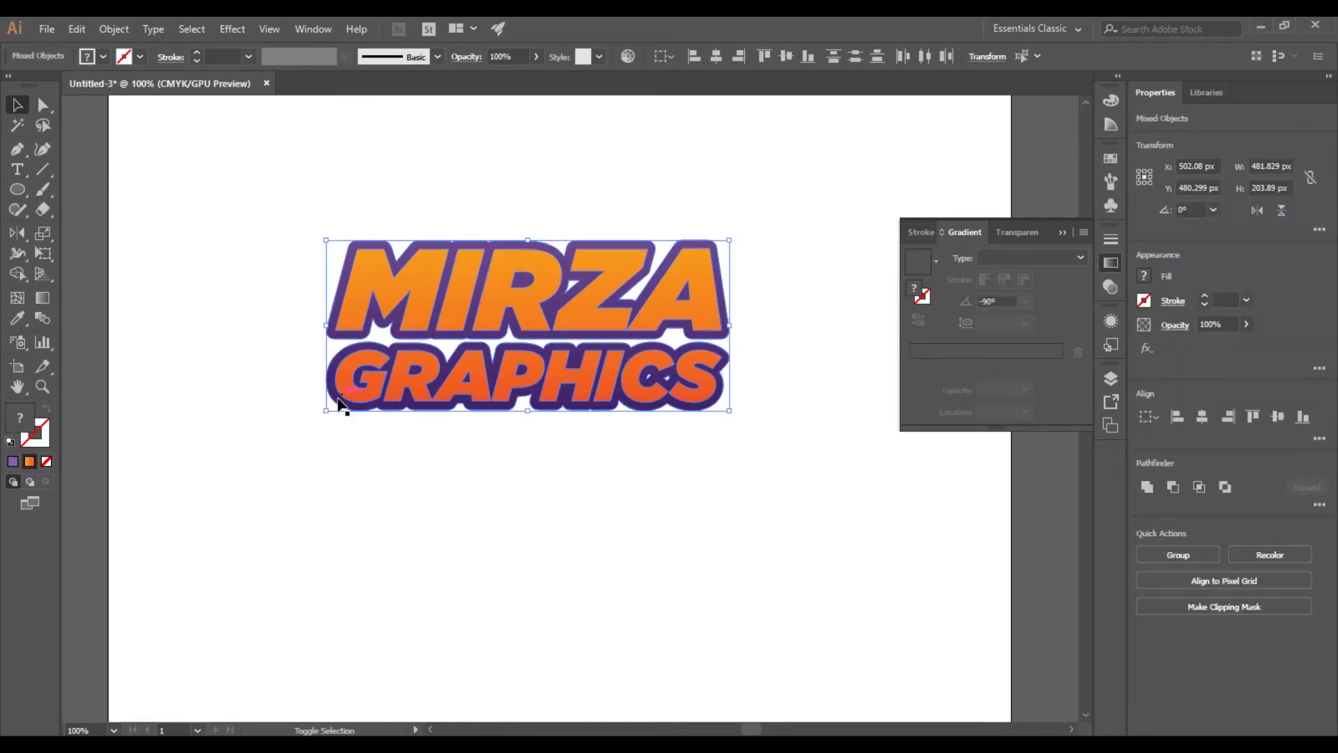
{"action": "right_click", "coordinate": [460, 350]}
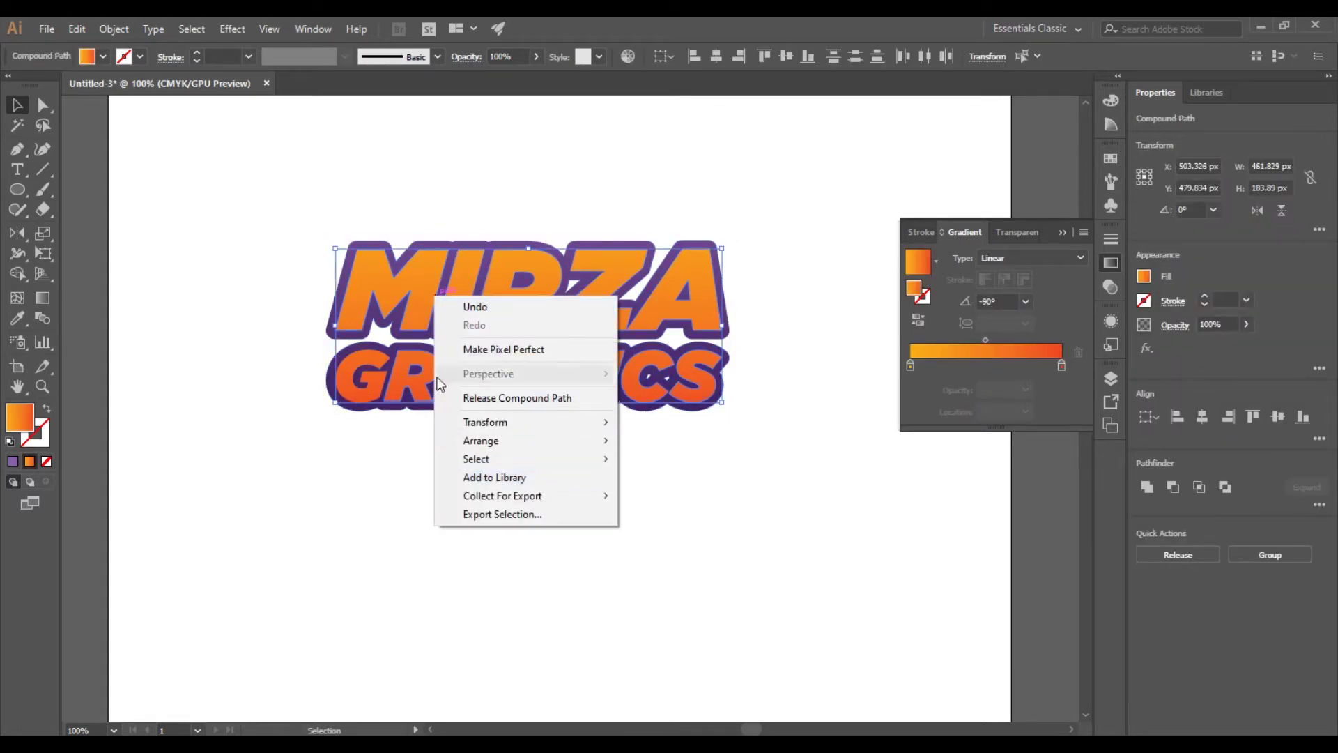
{"action": "left_click", "coordinate": [704, 213]}
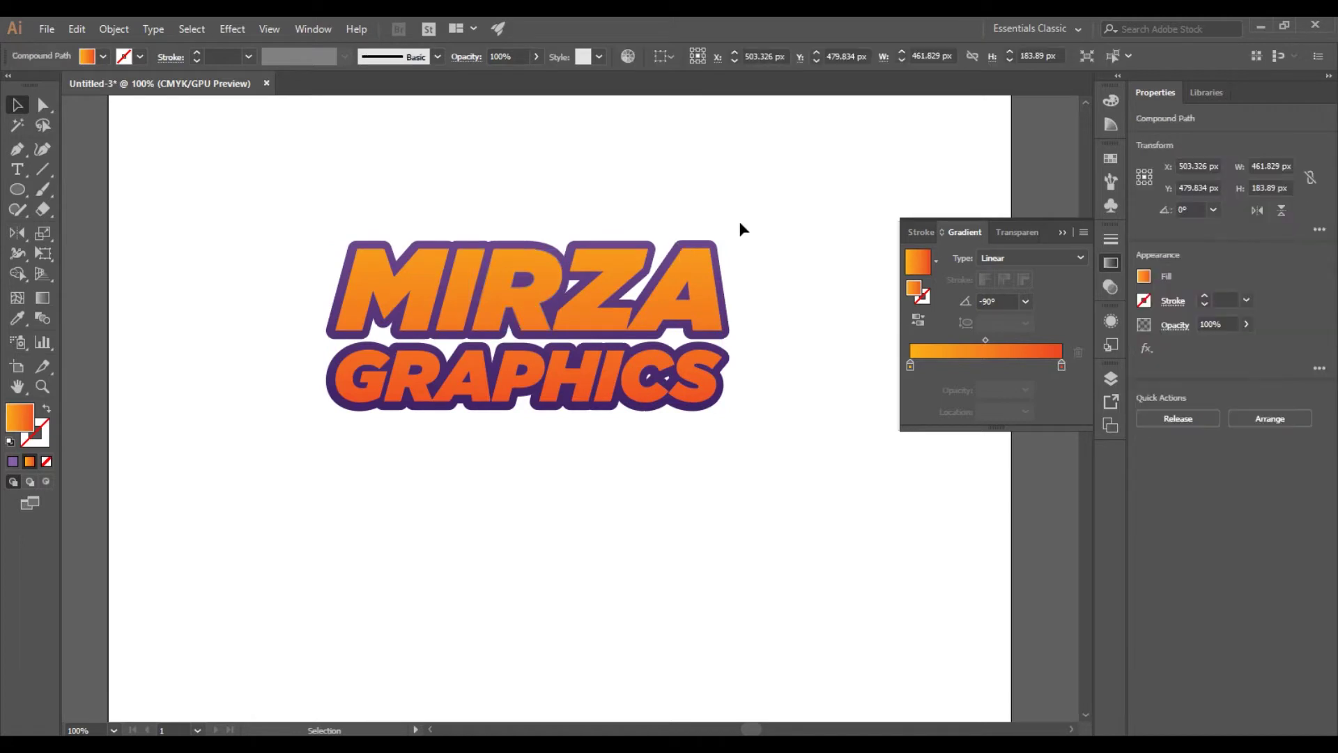
{"action": "left_click", "coordinate": [388, 318]}
{"action": "left_click", "coordinate": [630, 410]}
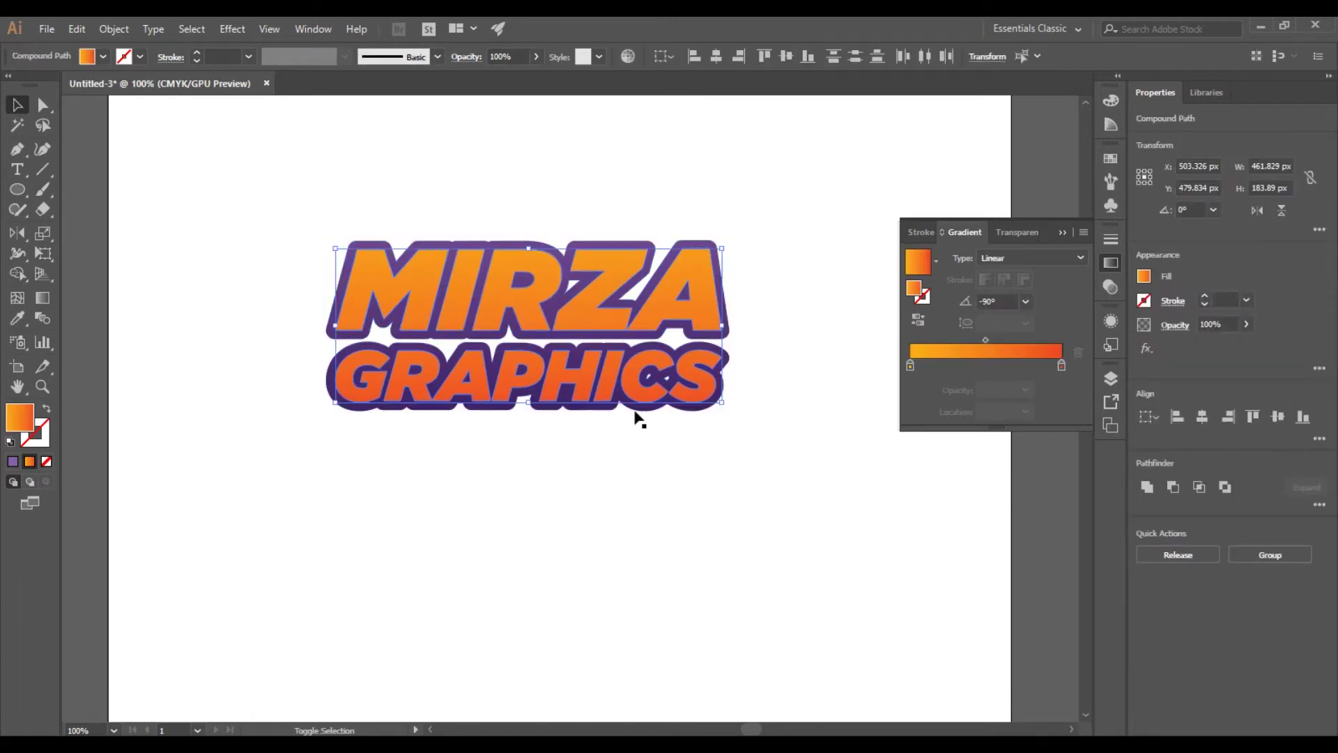
{"action": "right_click", "coordinate": [604, 391]}
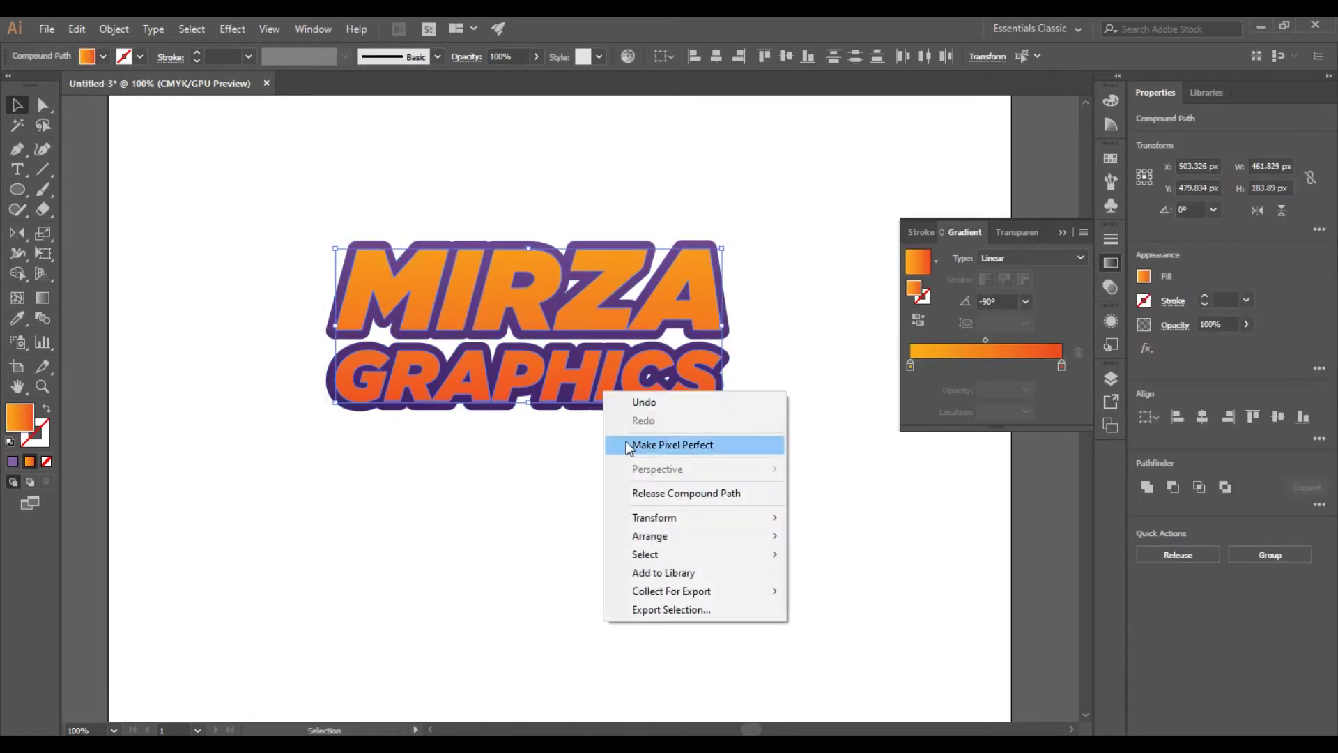
{"action": "mouse_move", "coordinate": [604, 405]}
{"action": "left_mouse_down"}
{"action": "mouse_move", "coordinate": [502, 589]}
{"action": "mouse_move", "coordinate": [506, 614]}
{"action": "left_mouse_up"}
{"action": "left_click", "coordinate": [654, 519]}
Group all the orange MIRZA GRAPHICS letters into one object.
{"action": "left_click", "coordinate": [269, 544]}
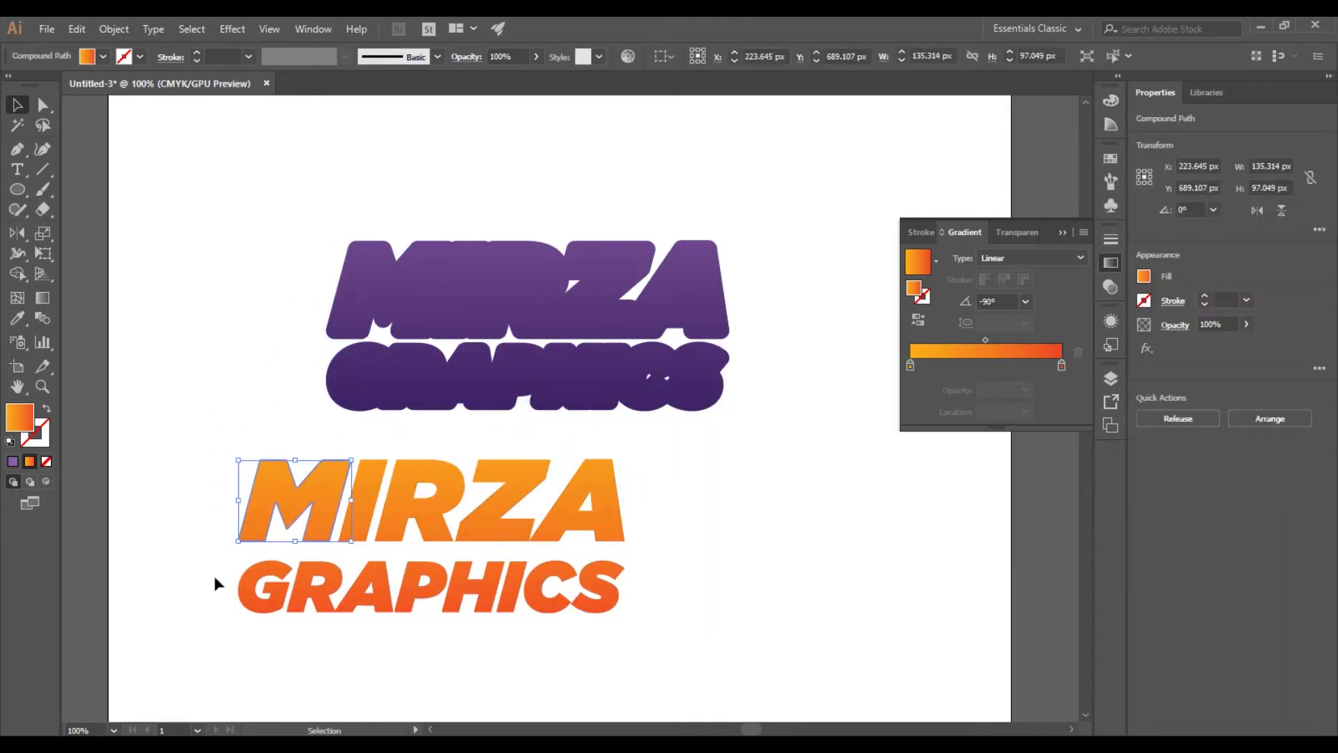
{"action": "left_click", "coordinate": [237, 645]}
{"action": "left_click", "coordinate": [245, 601]}
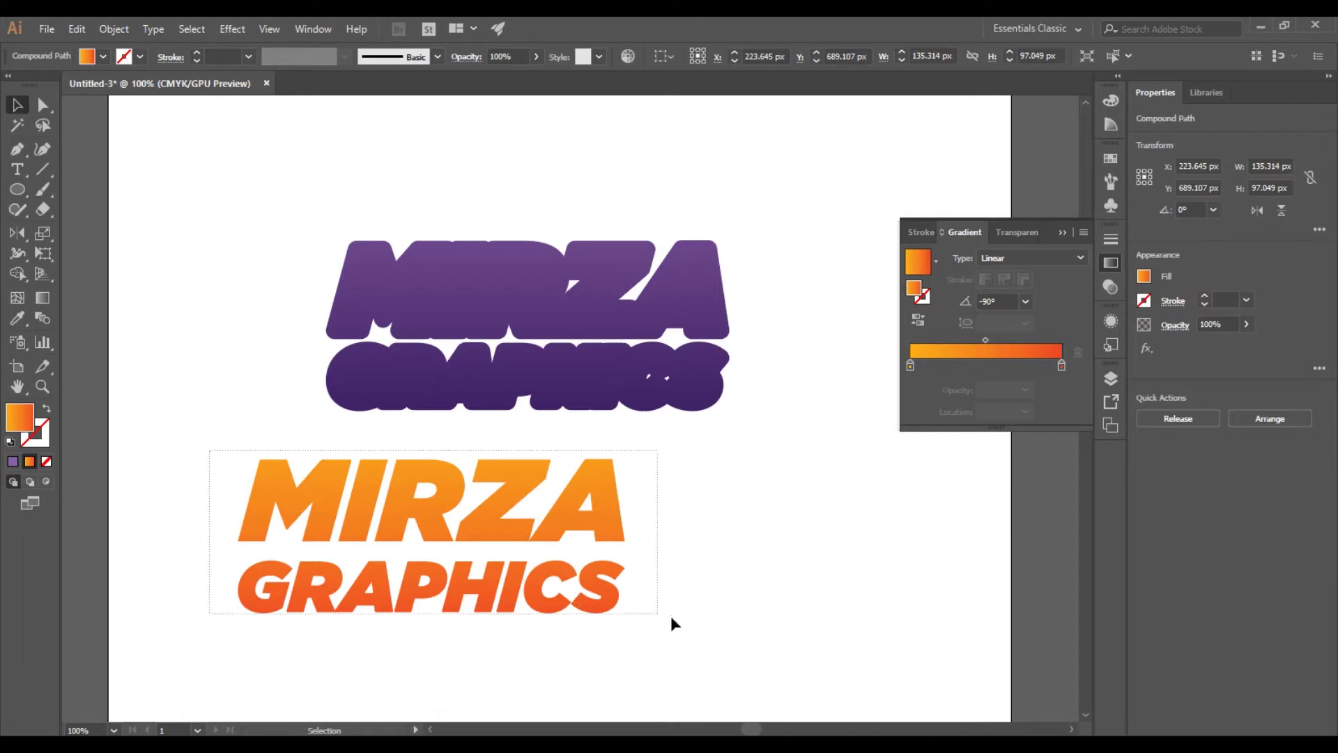
{"action": "left_click", "coordinate": [114, 29]}
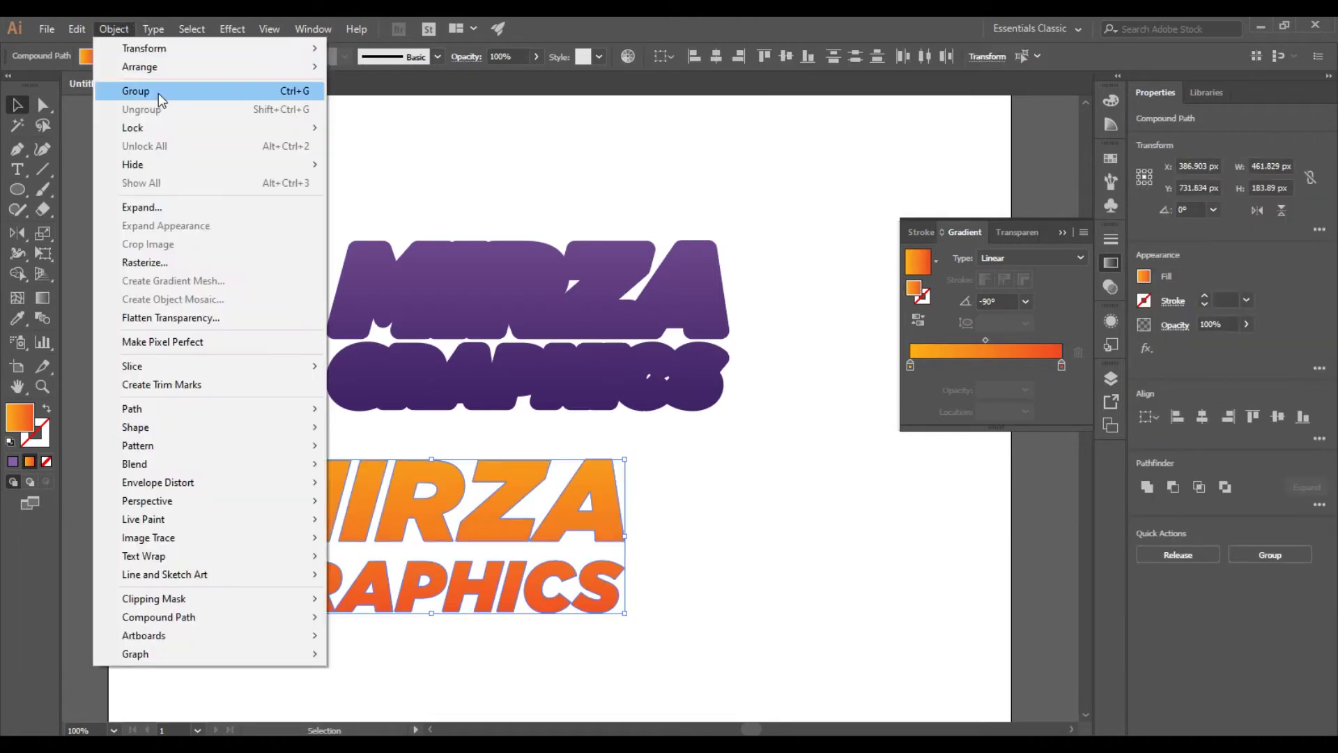
{"action": "left_click", "coordinate": [157, 91]}
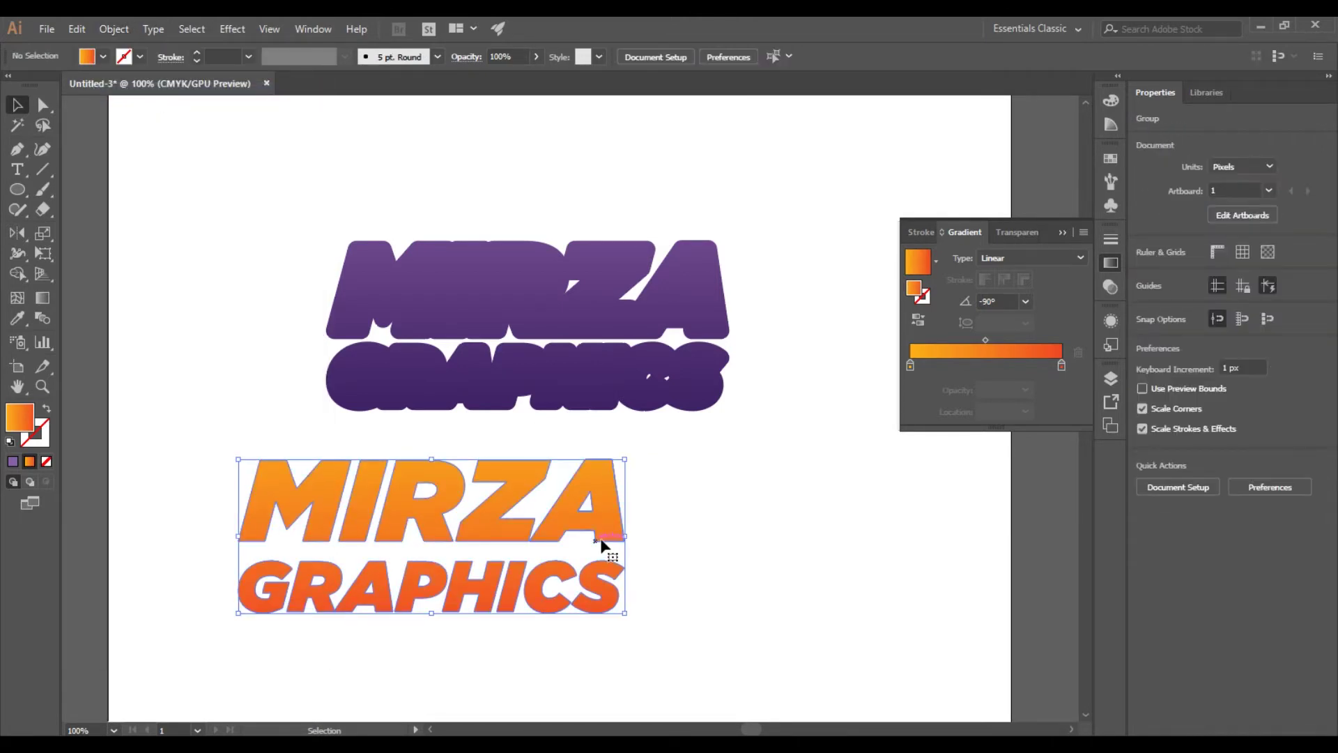
{"action": "scroll", "coordinate": [599, 540], "scroll_direction": "down", "scroll_amount": 3}
{"action": "left_click_drag", "start_coordinate": [604, 503], "coordinate": [808, 559]}
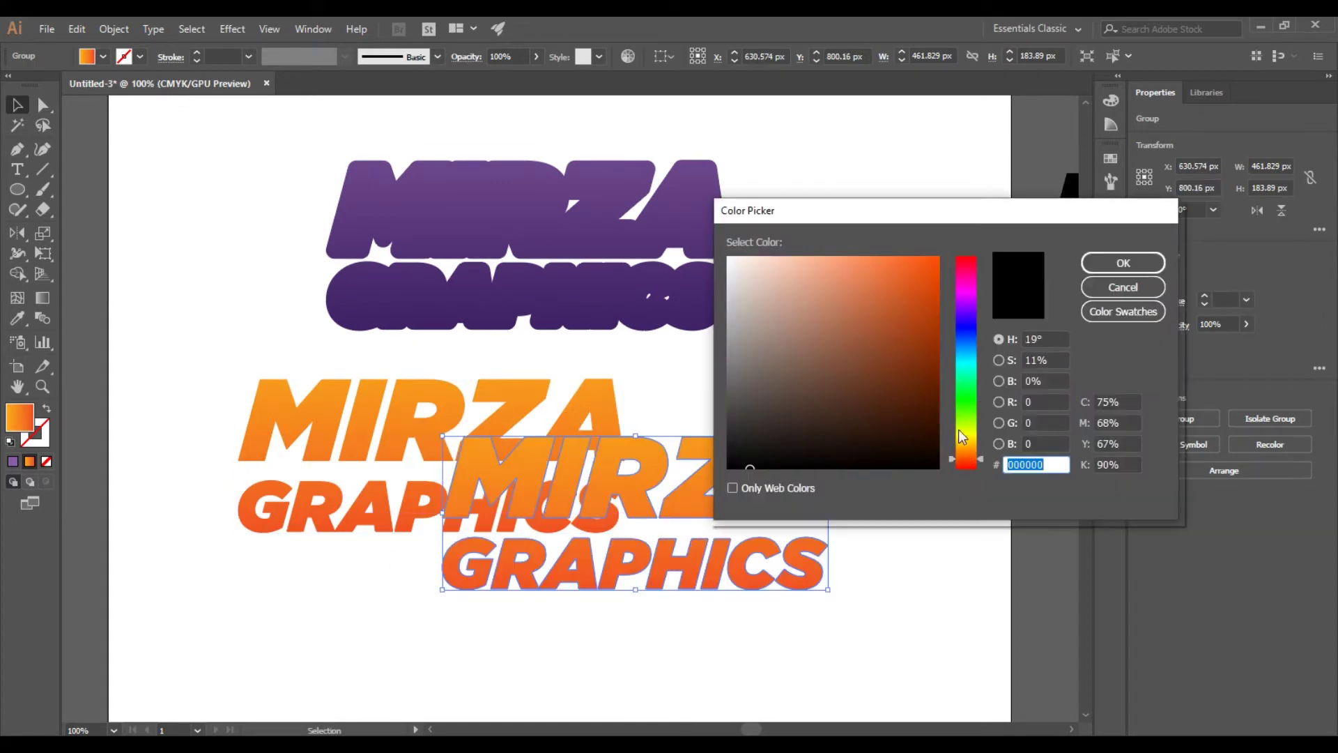
Colour the copied lettering dark brown #603813.
{"action": "left_click_drag", "start_coordinate": [959, 429], "coordinate": [959, 438]}
{"action": "type", "text": "603813"}
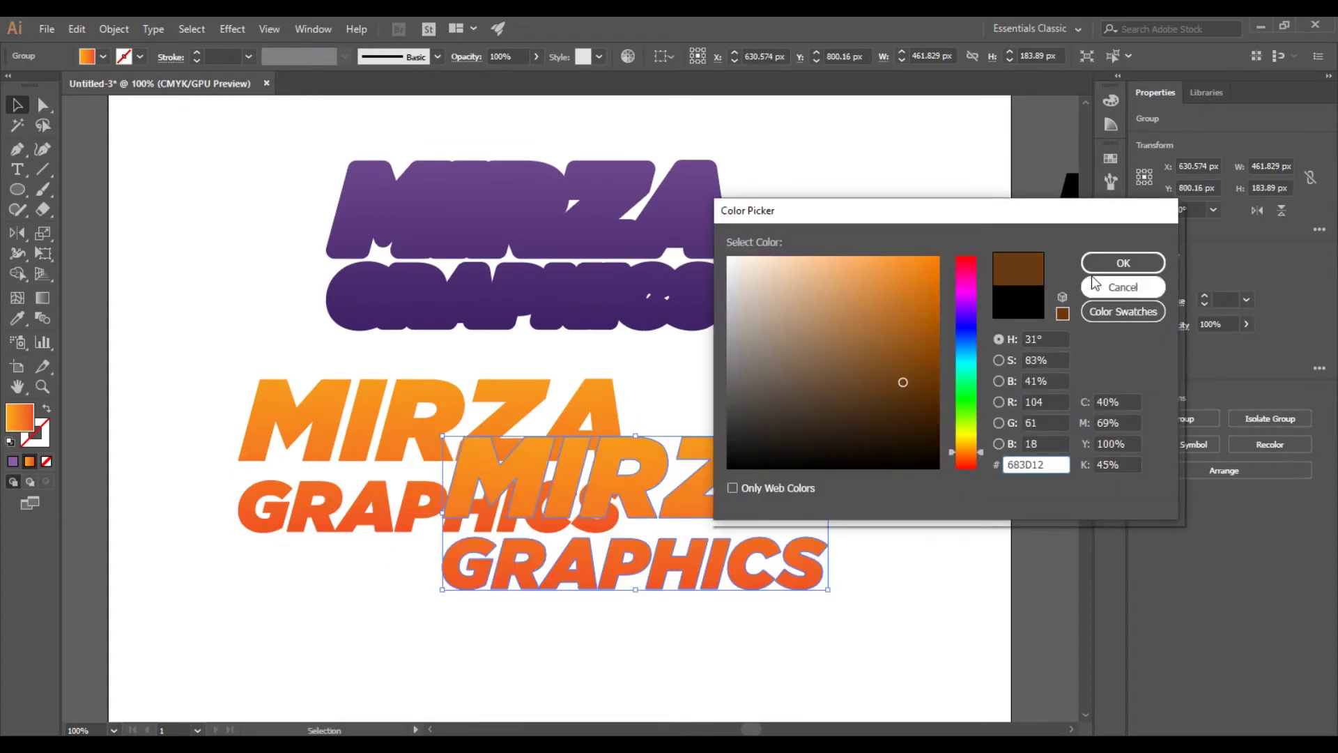
{"action": "left_click", "coordinate": [1123, 263]}
{"action": "left_click", "coordinate": [847, 562]}
{"action": "scroll", "coordinate": [849, 561], "scroll_direction": "up", "scroll_amount": 2}
Duplicate the brown lettering slightly offset and send it behind the orange lettering.
{"action": "left_click_drag", "start_coordinate": [802, 567], "coordinate": [811, 577]}
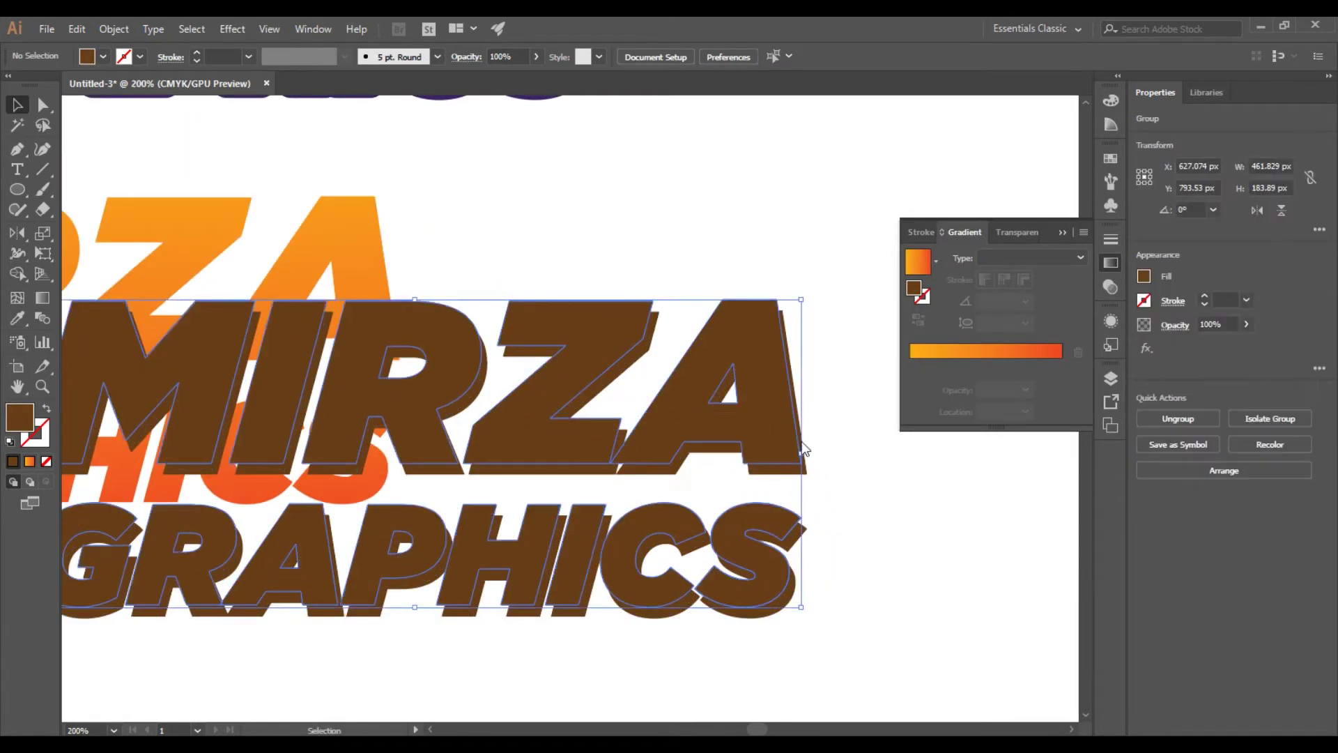
{"action": "double_click", "coordinate": [19, 419]}
{"action": "key", "text": "Escape"}
{"action": "key", "text": "ctrl+shift+bracketleft"}
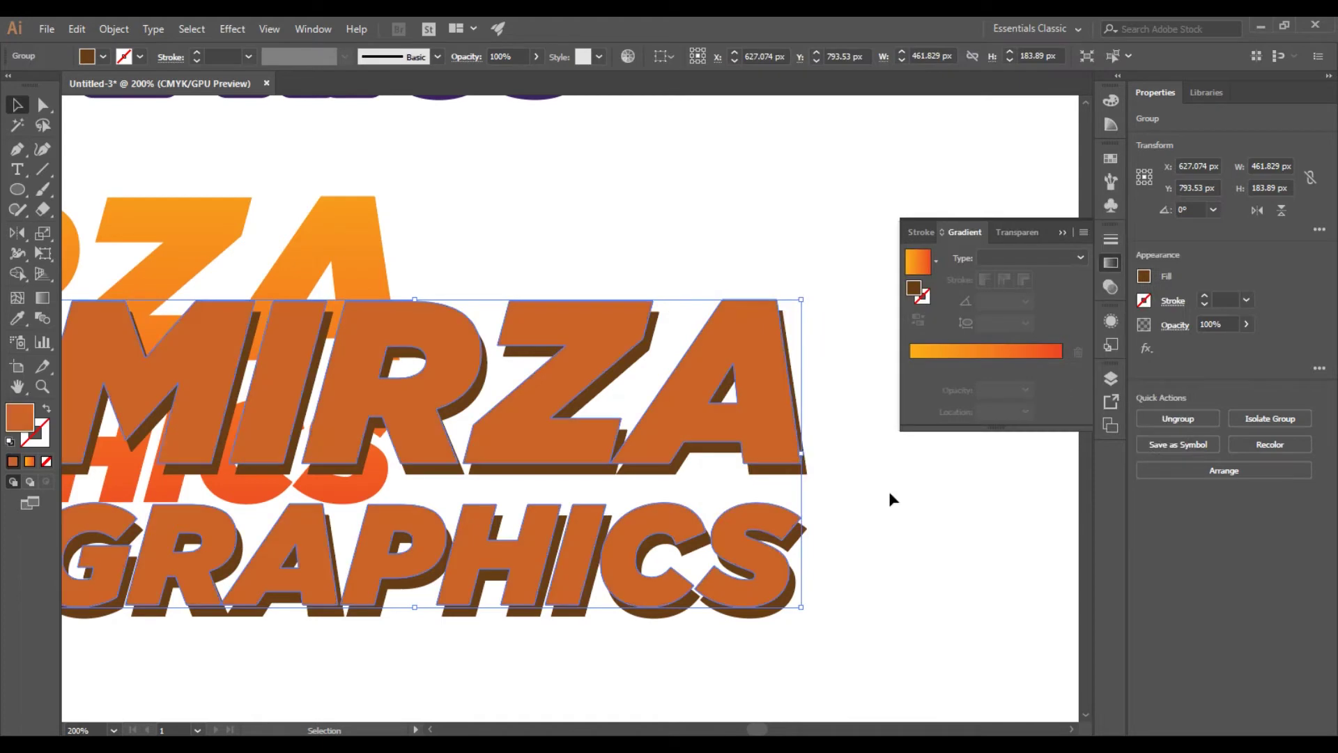
{"action": "left_click", "coordinate": [841, 631]}
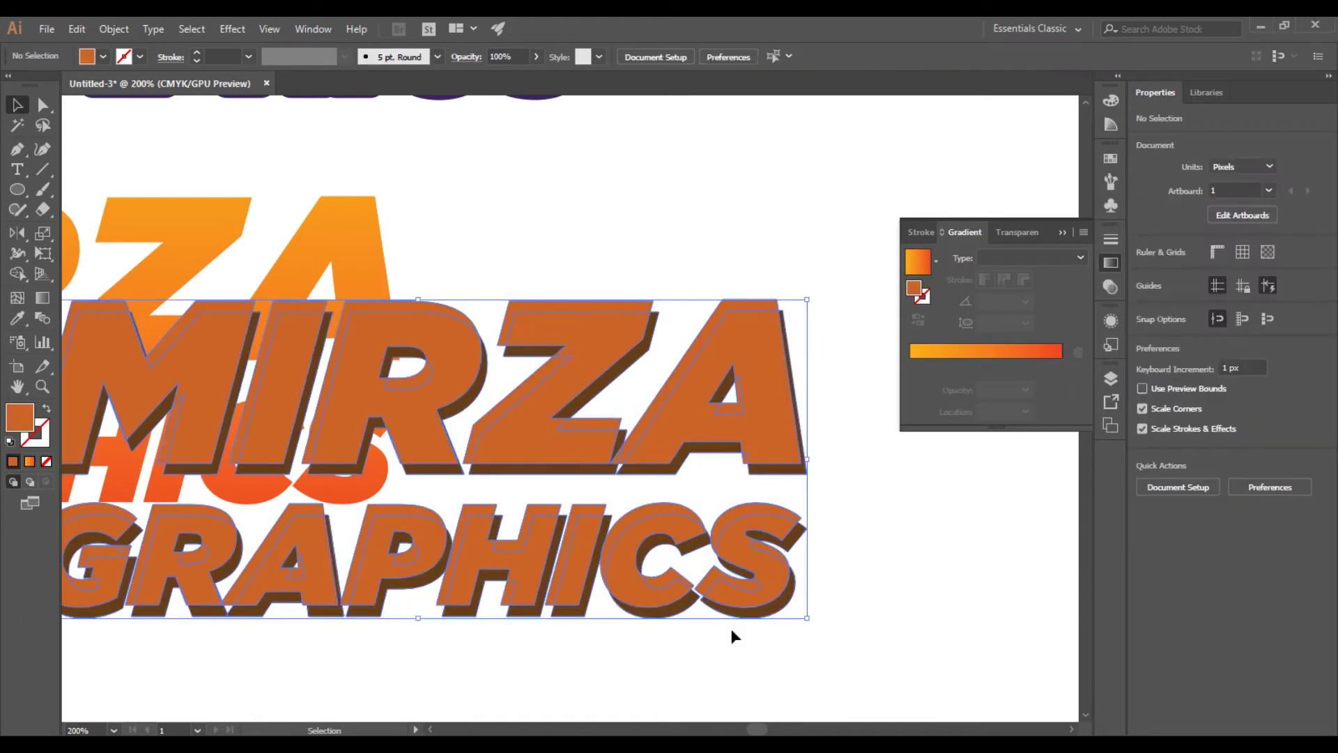
Set Blend Options to Specified Steps with 30 steps.
{"action": "double_click", "coordinate": [41, 317]}
{"action": "left_click", "coordinate": [648, 342]}
{"action": "left_click", "coordinate": [634, 380]}
{"action": "type", "text": "30"}
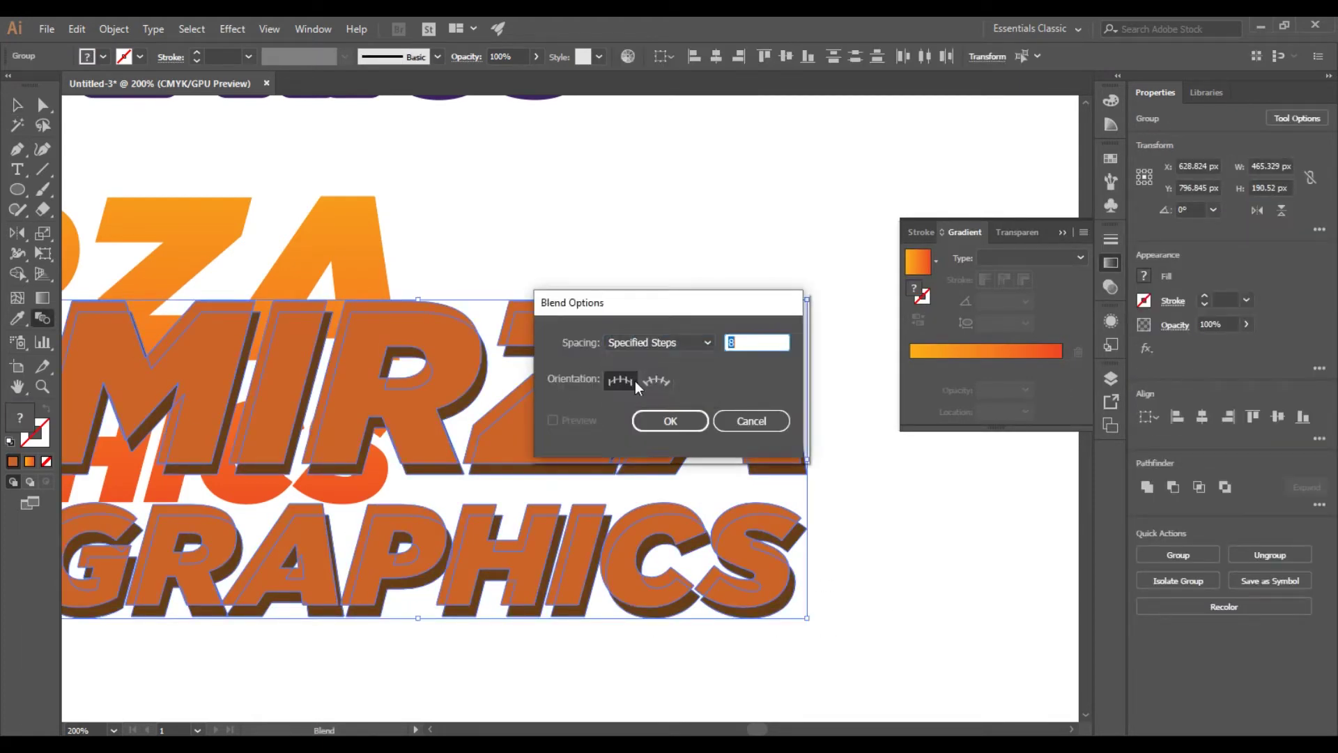
{"action": "left_click", "coordinate": [694, 421]}
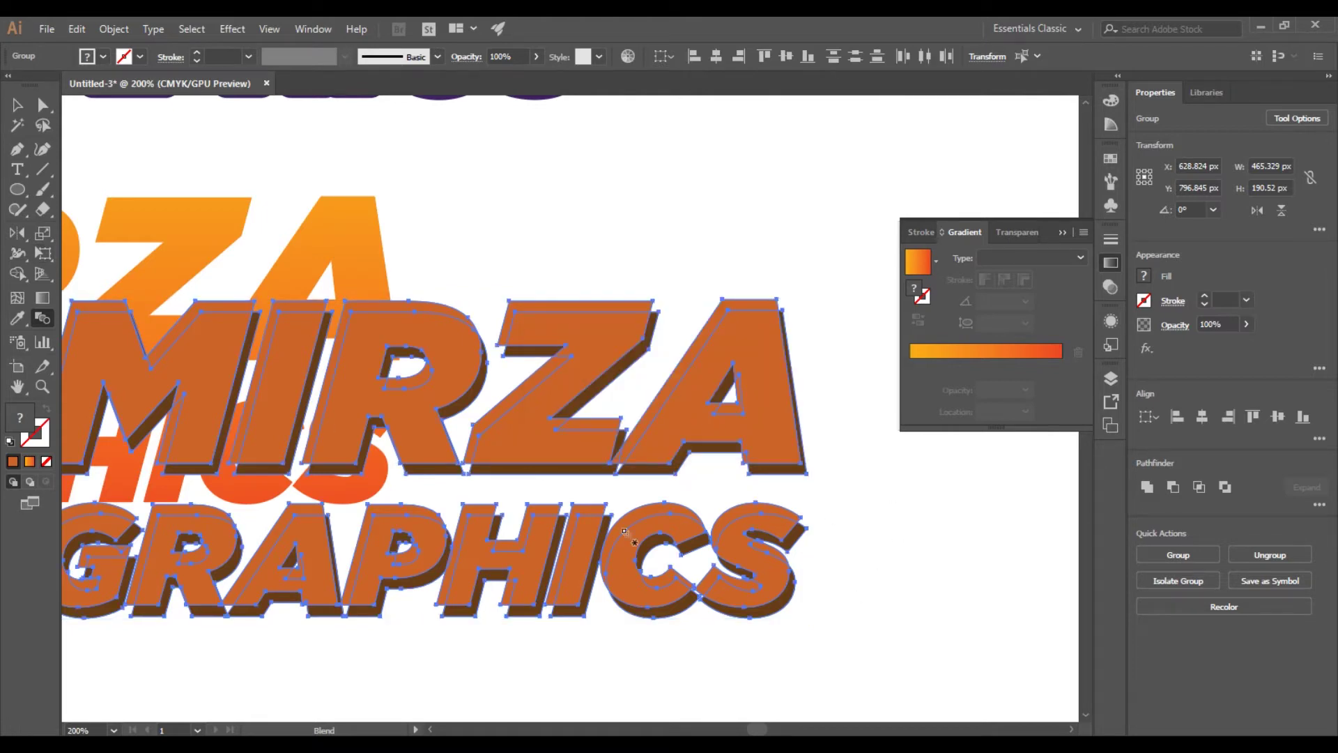
Make the blend between the orange lettering and its brown copy.
{"action": "left_click", "coordinate": [490, 556]}
{"action": "key", "text": "v"}
{"action": "left_click", "coordinate": [494, 194]}
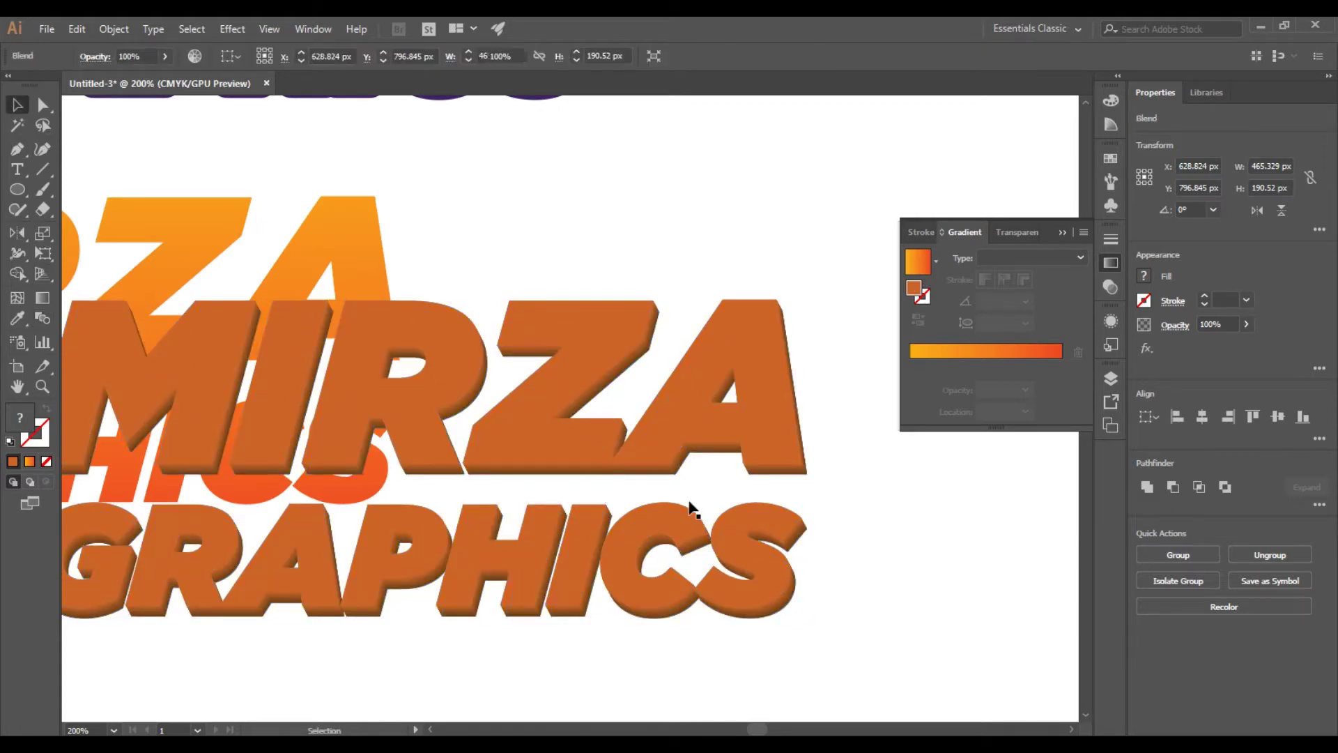
Move the 30-step blend left onto the gradient lettering and reselect it.
{"action": "scroll", "coordinate": [694, 515], "scroll_direction": "up", "scroll_amount": 5}
{"action": "scroll", "coordinate": [694, 408], "scroll_direction": "down", "scroll_amount": 3}
{"action": "scroll", "coordinate": [748, 481], "scroll_direction": "down", "scroll_amount": 5}
{"action": "scroll", "coordinate": [523, 442], "scroll_direction": "up", "scroll_amount": 3}
{"action": "left_click_drag", "start_coordinate": [670, 424], "coordinate": [421, 361]}
{"action": "left_click", "coordinate": [305, 341]}
{"action": "left_click", "coordinate": [414, 378]}
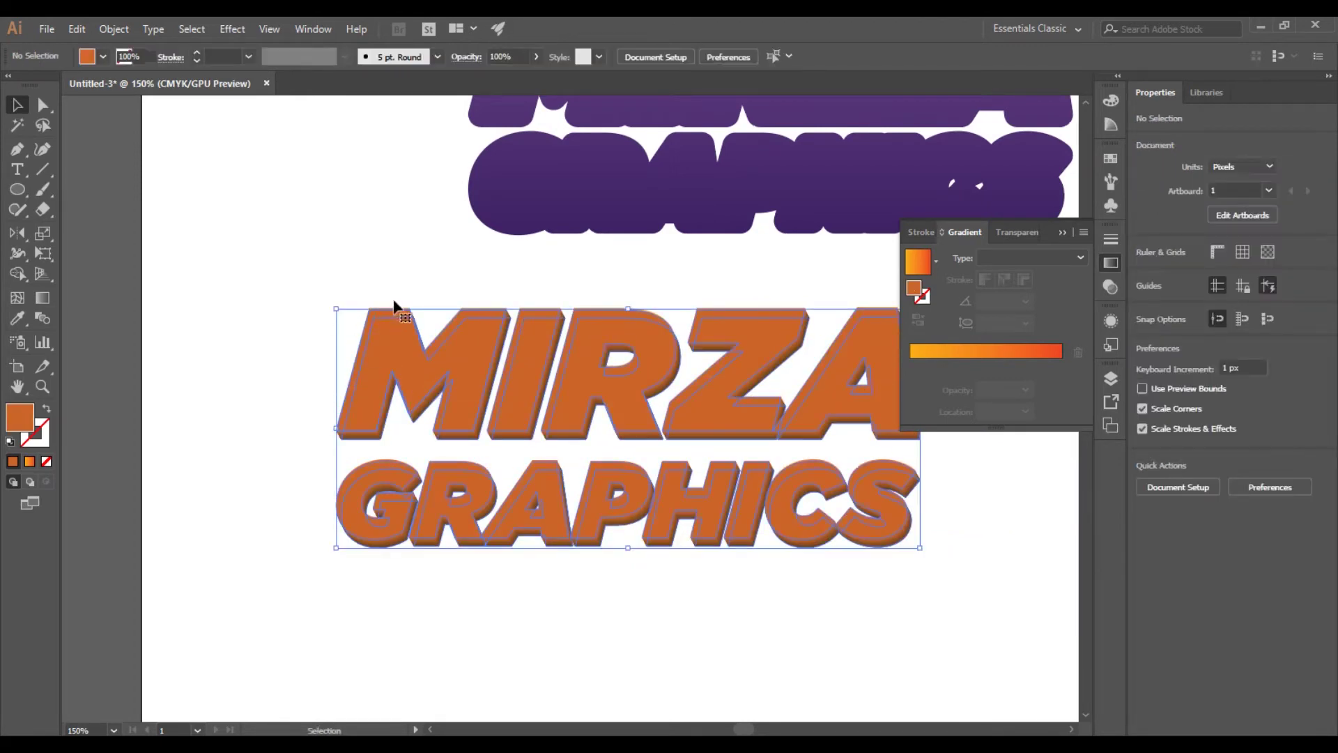
Nudge the blend slightly up so it lines up under the gradient text.
{"action": "scroll", "coordinate": [418, 308], "scroll_direction": "up", "scroll_amount": 8}
{"action": "left_click_drag", "start_coordinate": [148, 483], "coordinate": [150, 479]}
{"action": "scroll", "coordinate": [292, 419], "scroll_direction": "down", "scroll_amount": 8}
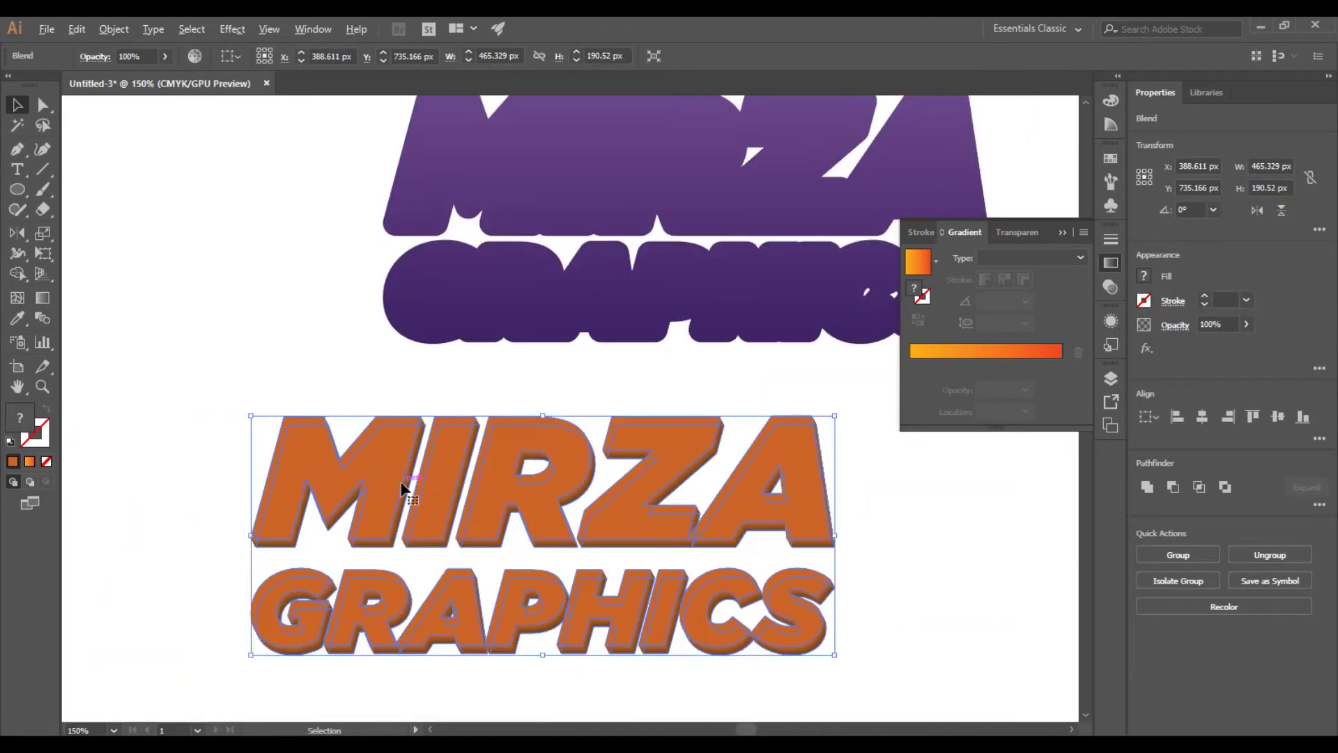
{"action": "left_click", "coordinate": [180, 552]}
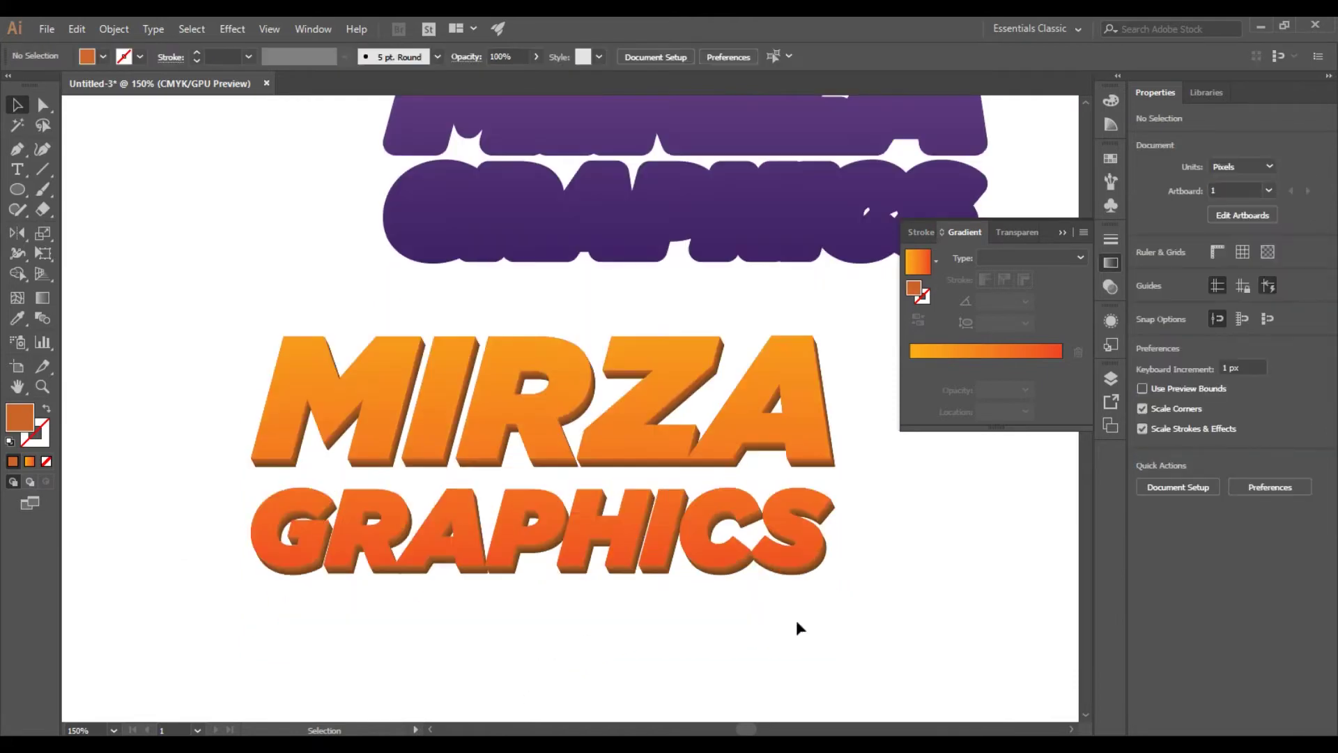
Move the orange 3D lettering onto the purple text and fine-tune it up and 1 px left.
{"action": "scroll", "coordinate": [881, 508], "scroll_direction": "down", "scroll_amount": 1}
{"action": "left_click_drag", "start_coordinate": [616, 613], "coordinate": [764, 315]}
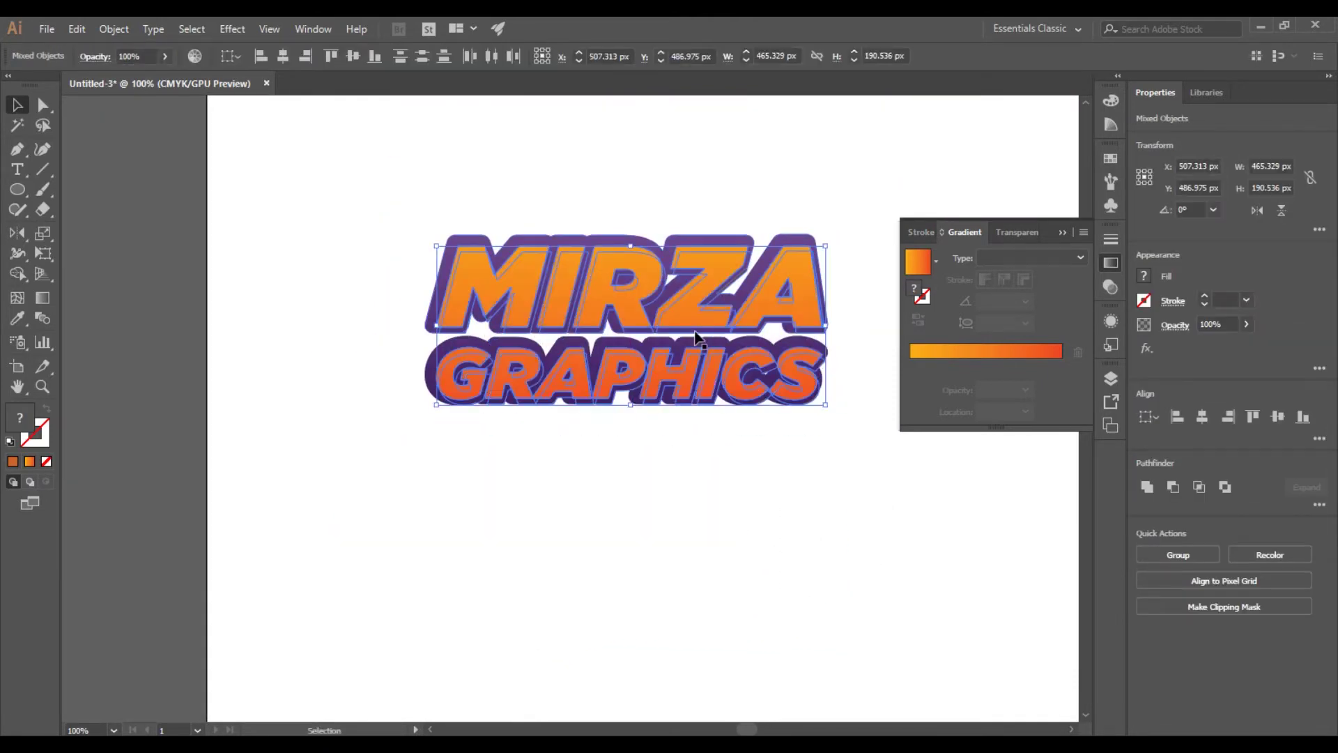
{"action": "scroll", "coordinate": [767, 286], "scroll_direction": "up", "scroll_amount": 3}
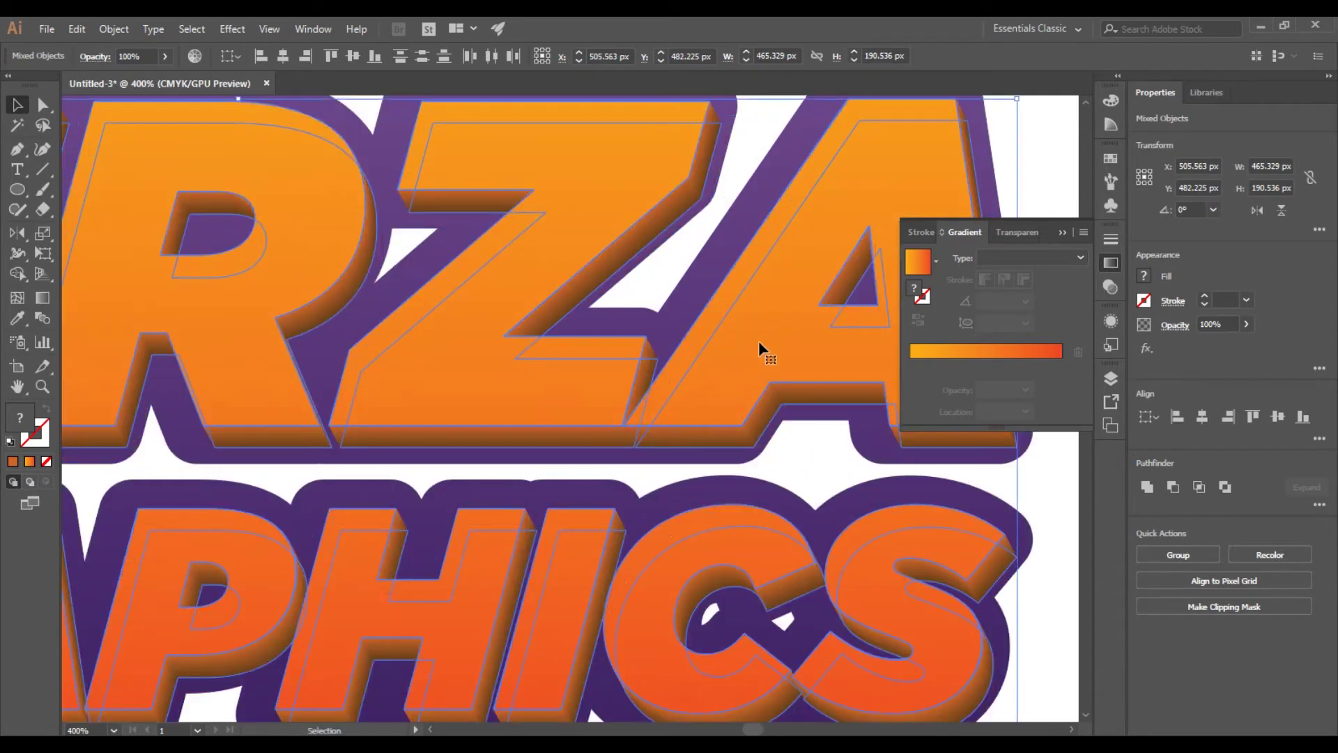
{"action": "scroll", "coordinate": [759, 341], "scroll_direction": "up", "scroll_amount": 1}
{"action": "left_click_drag", "start_coordinate": [744, 269], "coordinate": [746, 258]}
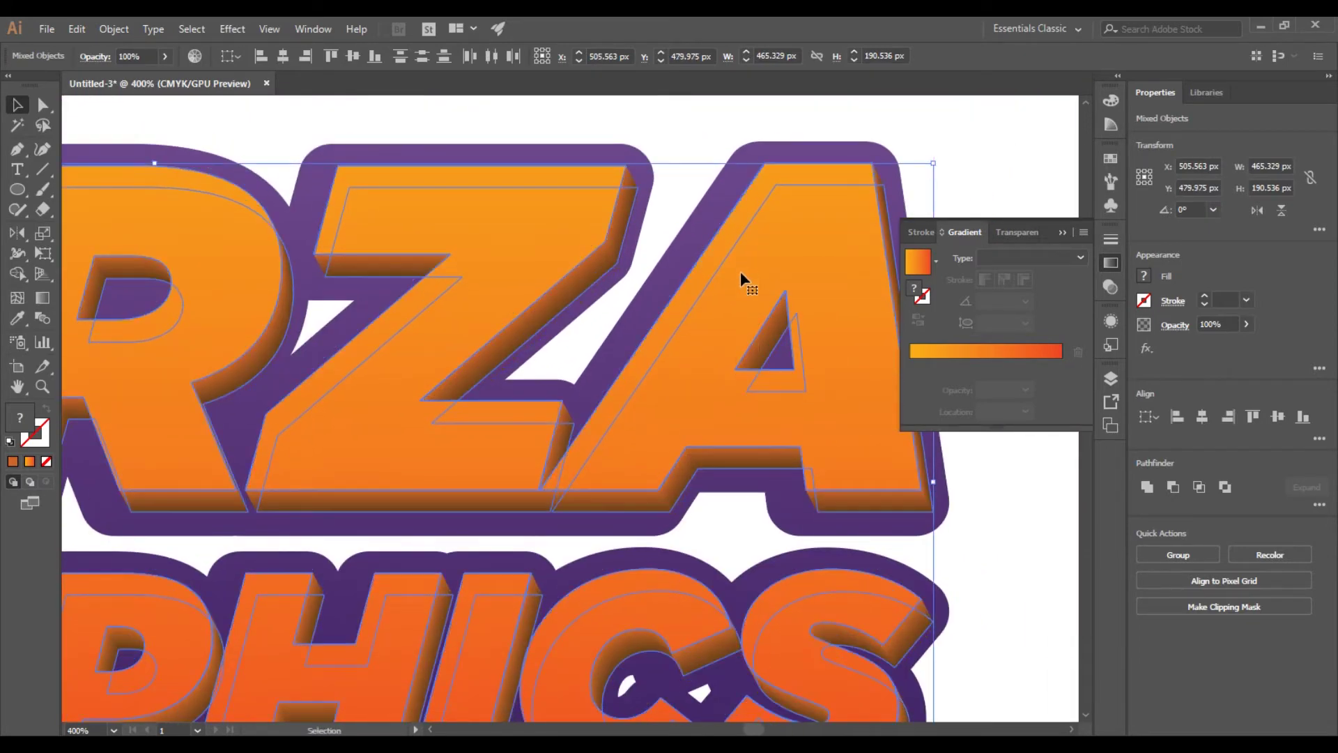
{"action": "key", "text": "Left"}
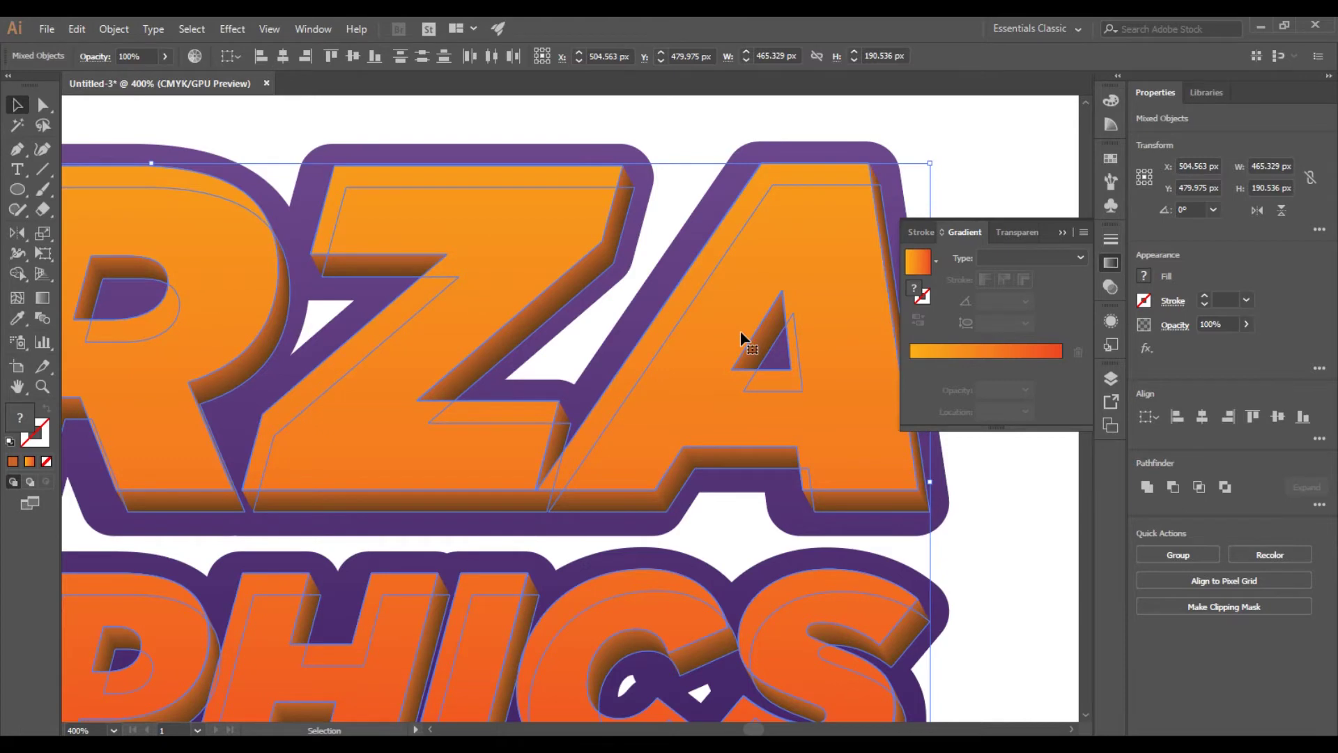
{"action": "left_click", "coordinate": [1005, 557]}
{"action": "scroll", "coordinate": [962, 546], "scroll_direction": "down", "scroll_amount": 2}
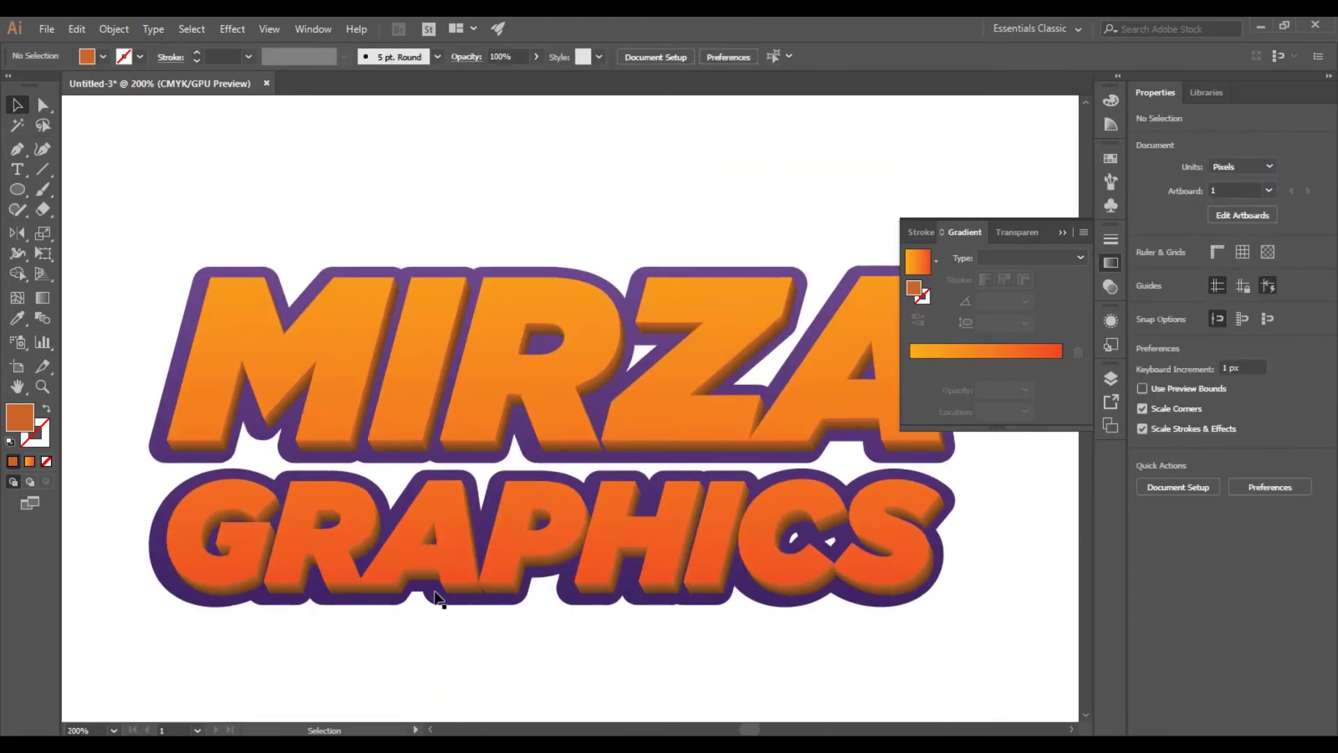
{"action": "scroll", "coordinate": [434, 598], "scroll_direction": "up", "scroll_amount": 3}
{"action": "double_click", "coordinate": [486, 606]}
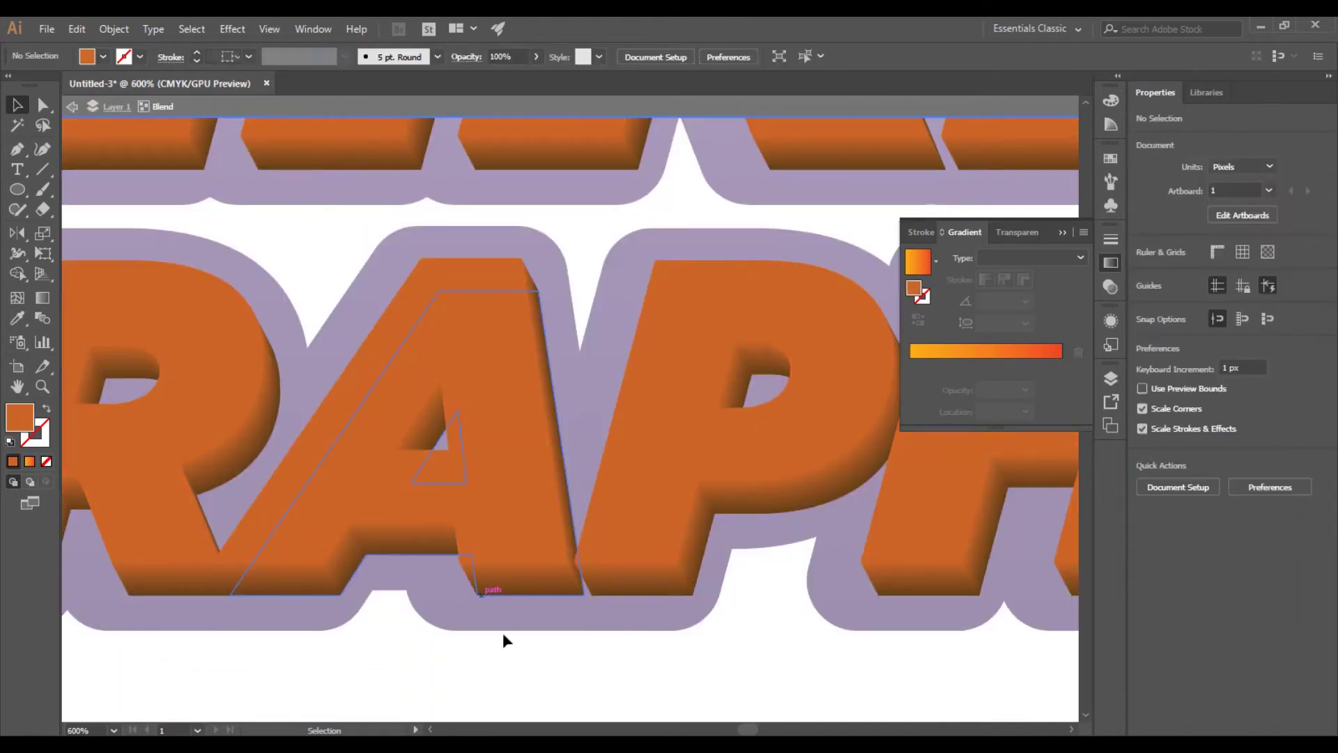
{"action": "left_click", "coordinate": [508, 597]}
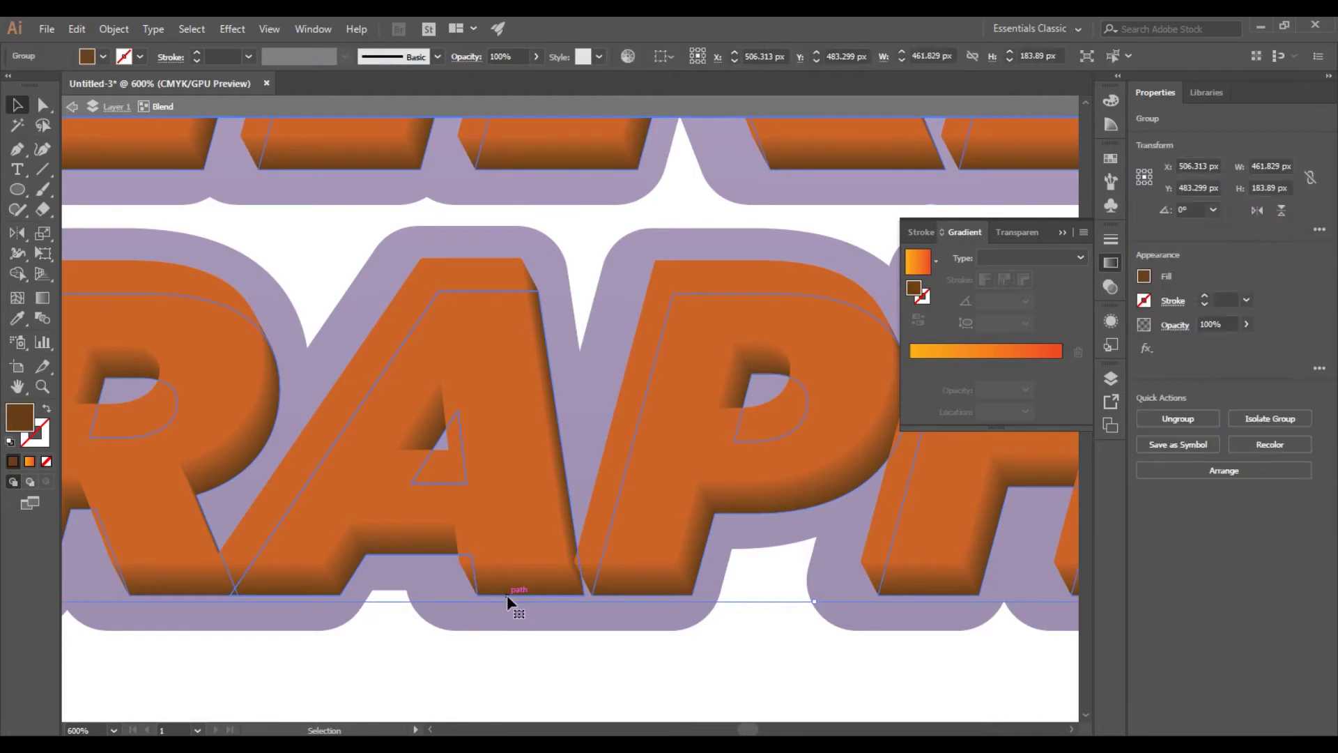
{"action": "left_click", "coordinate": [234, 29]}
{"action": "mouse_move", "coordinate": [350, 220]}
{"action": "left_click", "coordinate": [446, 219]}
{"action": "left_click", "coordinate": [909, 429]}
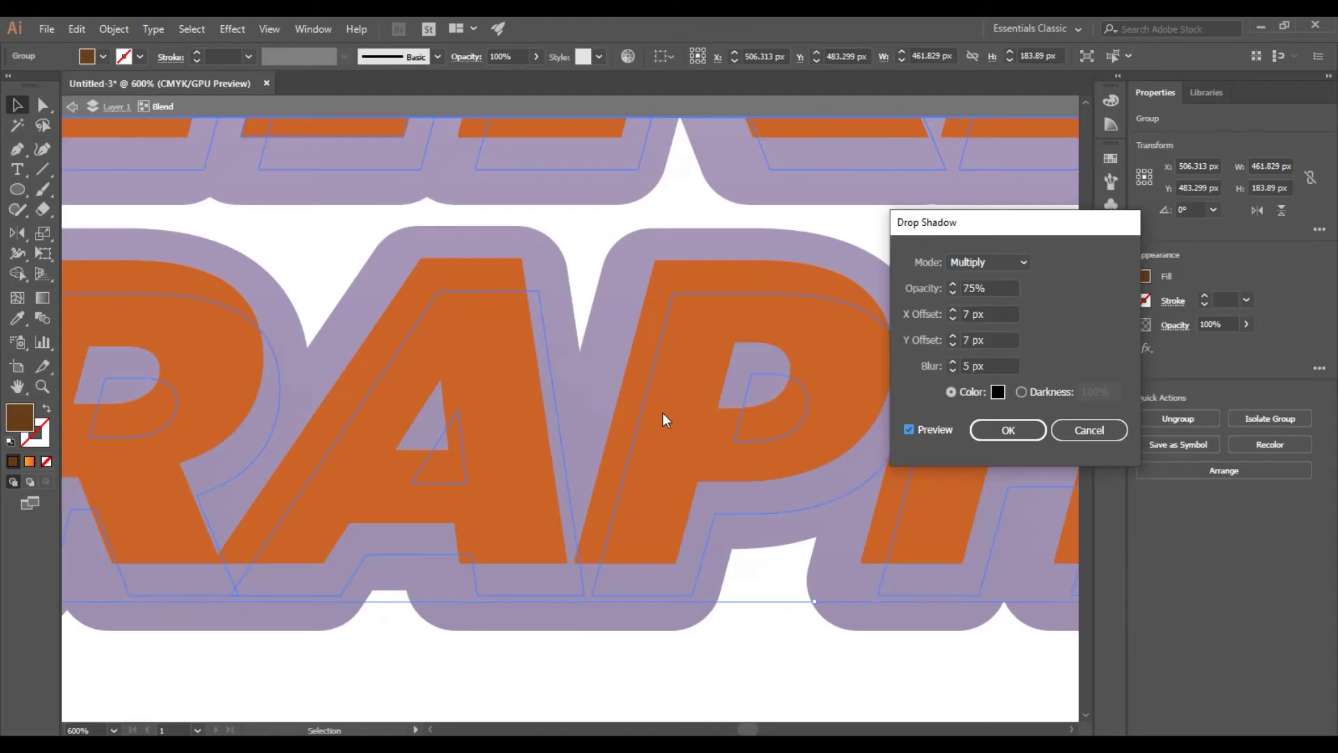
{"action": "left_click", "coordinate": [1086, 431]}
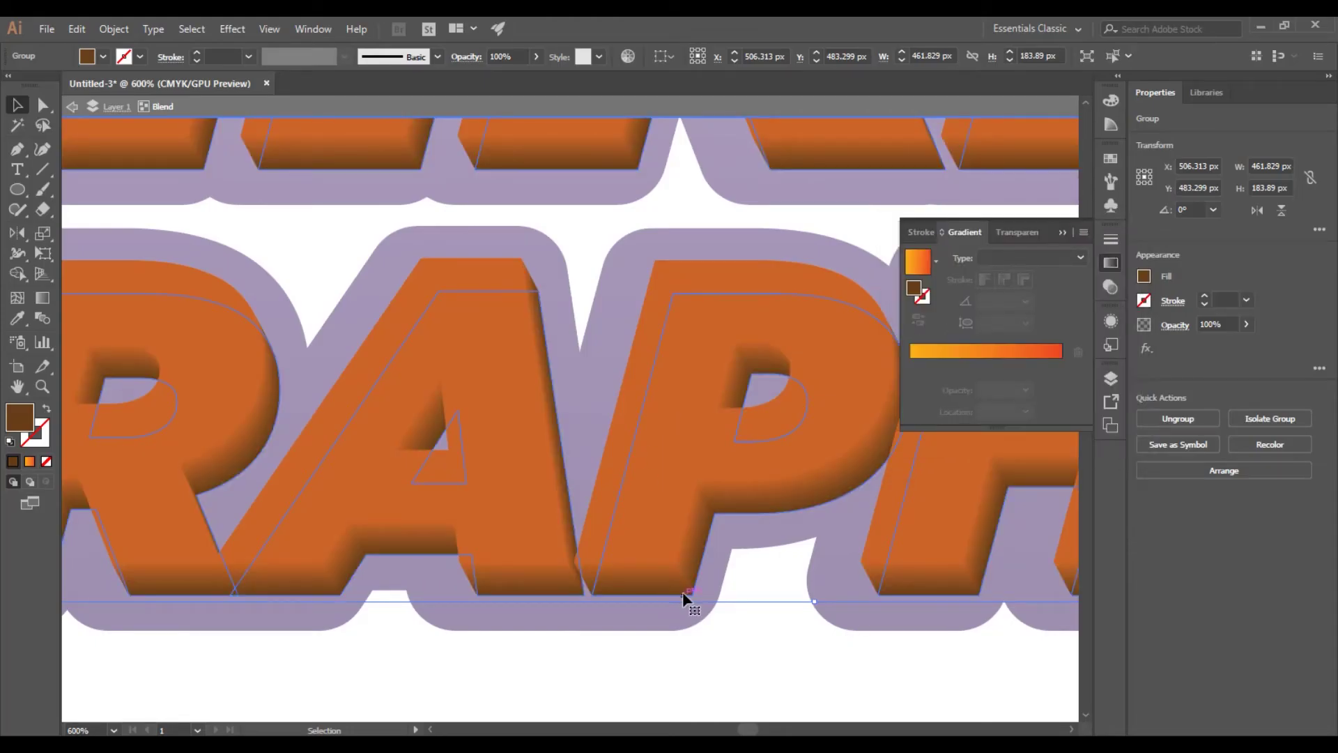
{"action": "scroll", "coordinate": [610, 525], "scroll_direction": "down", "scroll_amount": 2}
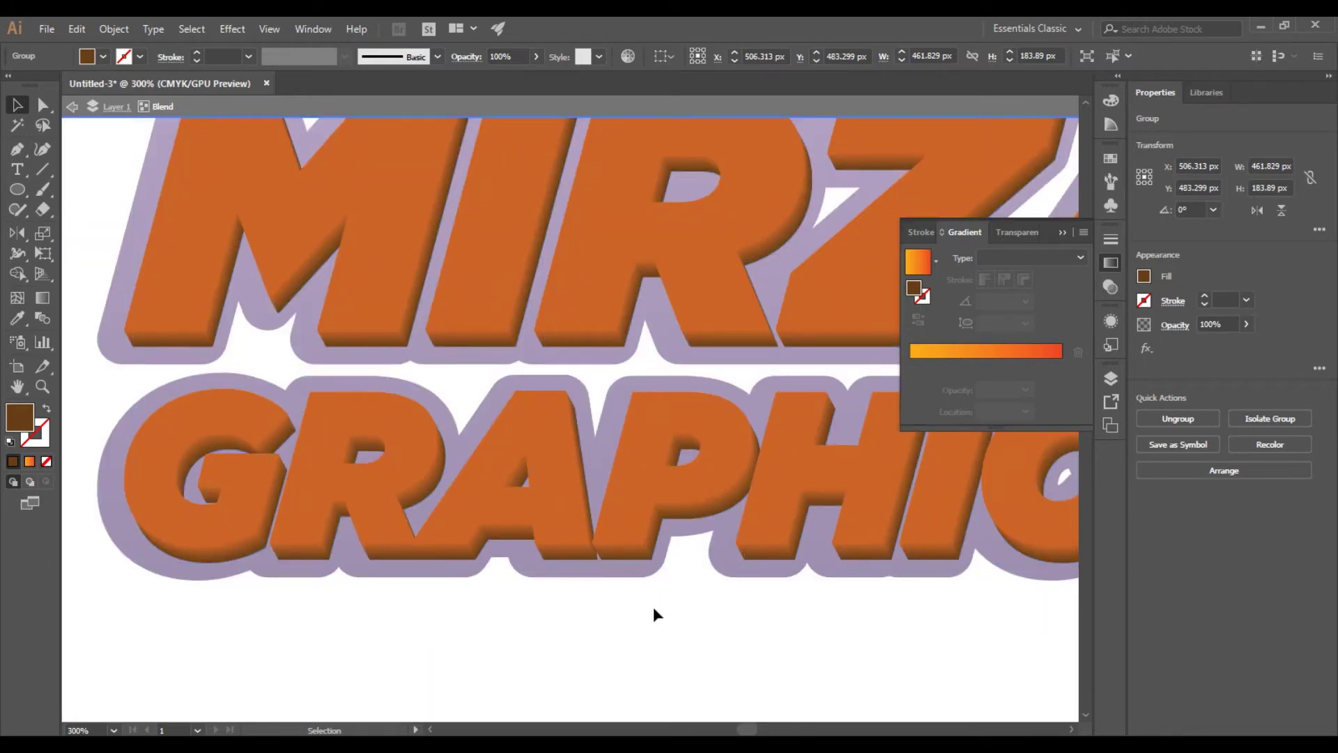
{"action": "left_click", "coordinate": [654, 606]}
{"action": "scroll", "coordinate": [701, 620], "scroll_direction": "down", "scroll_amount": 1}
{"action": "scroll", "coordinate": [803, 635], "scroll_direction": "down", "scroll_amount": 3}
{"action": "scroll", "coordinate": [803, 636], "scroll_direction": "right", "scroll_amount": 3}
Duplicate the lettering and give the copy no fill and a light orange stroke.
{"action": "left_click", "coordinate": [625, 342]}
{"action": "left_click_drag", "start_coordinate": [598, 352], "coordinate": [526, 465]}
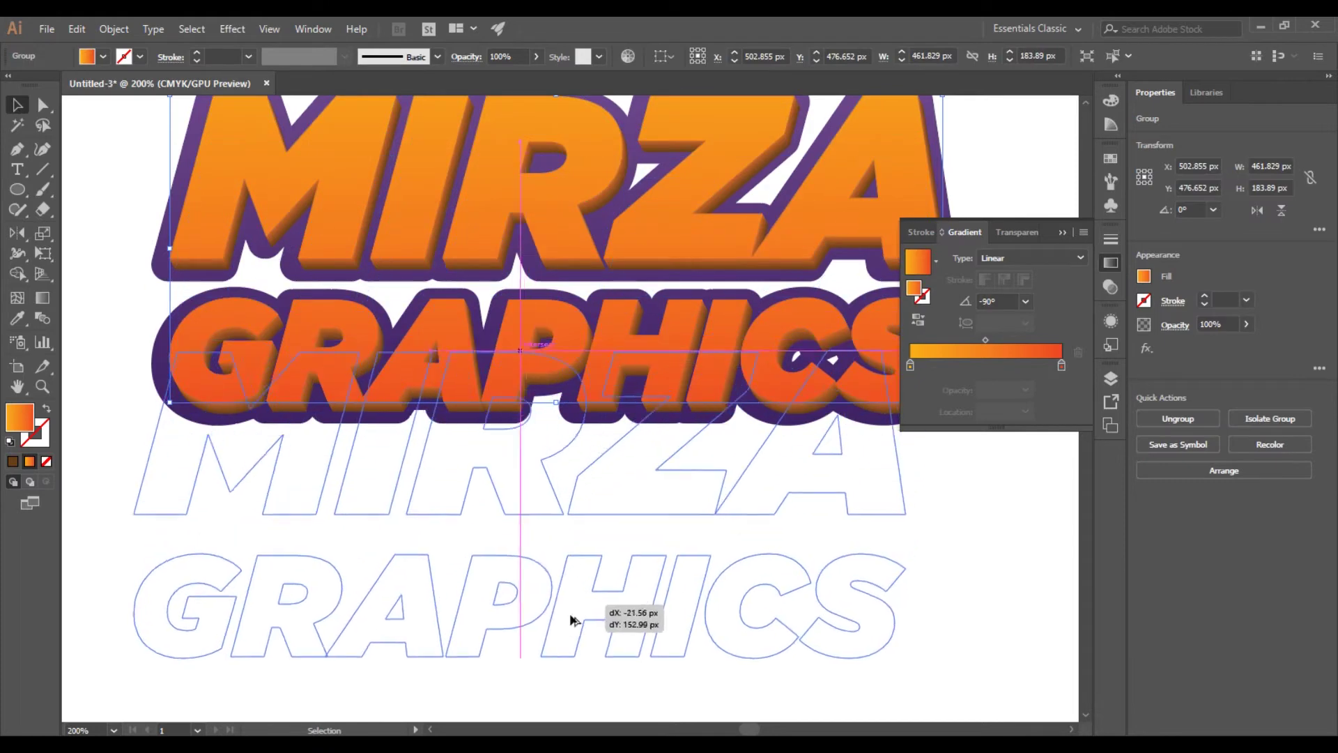
{"action": "left_click", "coordinate": [46, 412]}
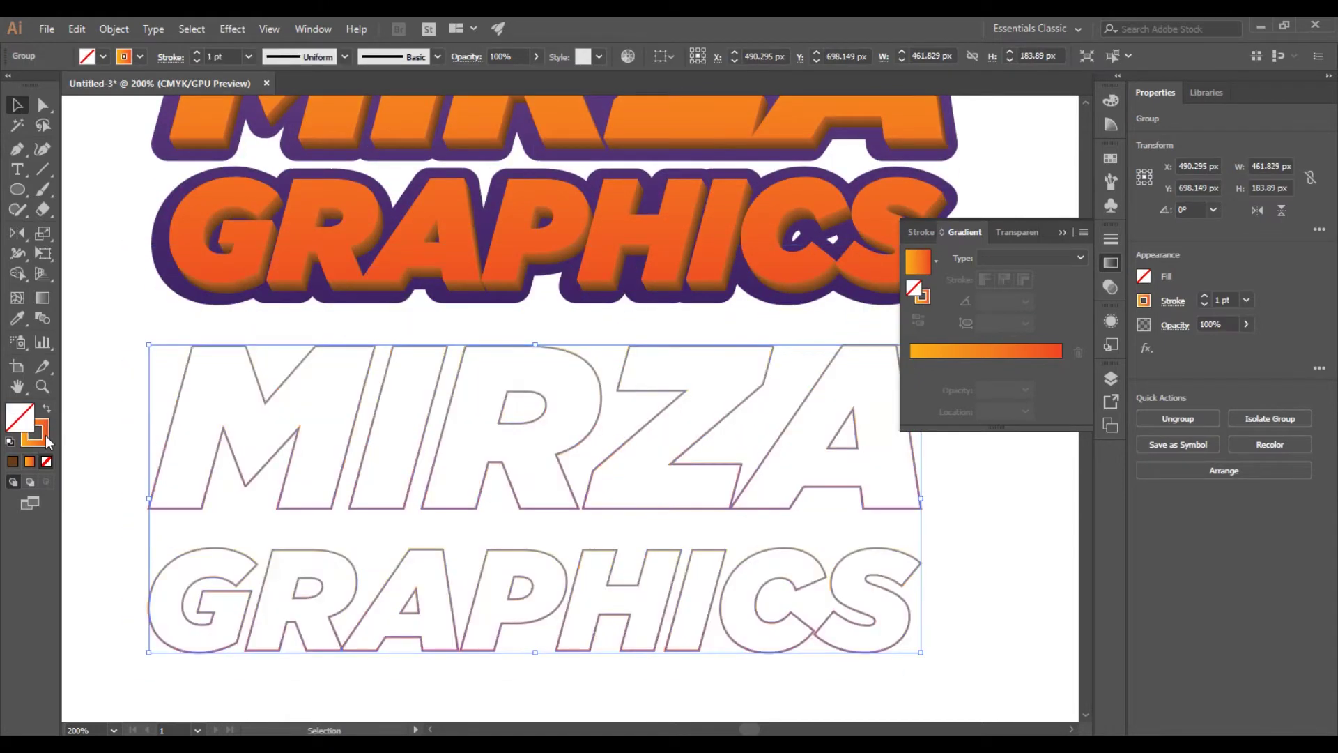
{"action": "left_click", "coordinate": [46, 461]}
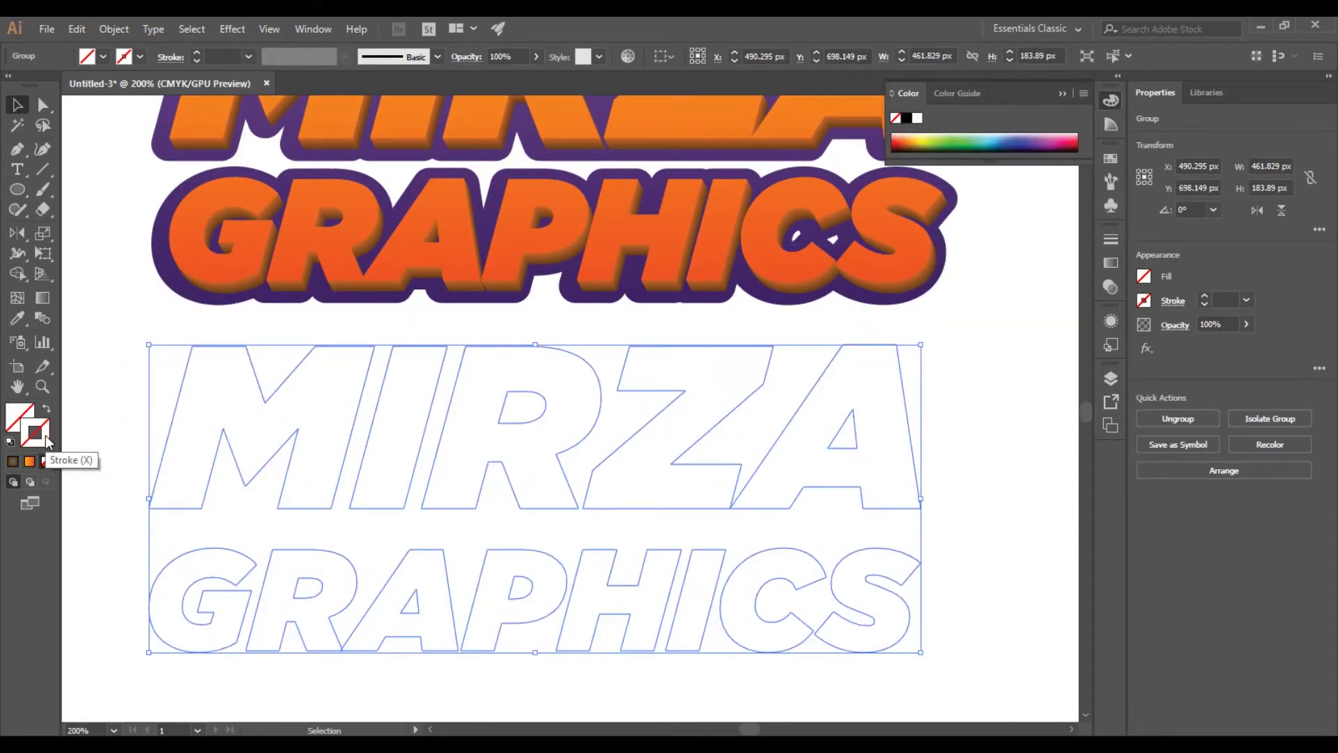
{"action": "double_click", "coordinate": [44, 435]}
{"action": "left_click_drag", "start_coordinate": [872, 259], "coordinate": [830, 259]}
{"action": "left_click_drag", "start_coordinate": [967, 454], "coordinate": [967, 456]}
{"action": "left_click", "coordinate": [1087, 268]}
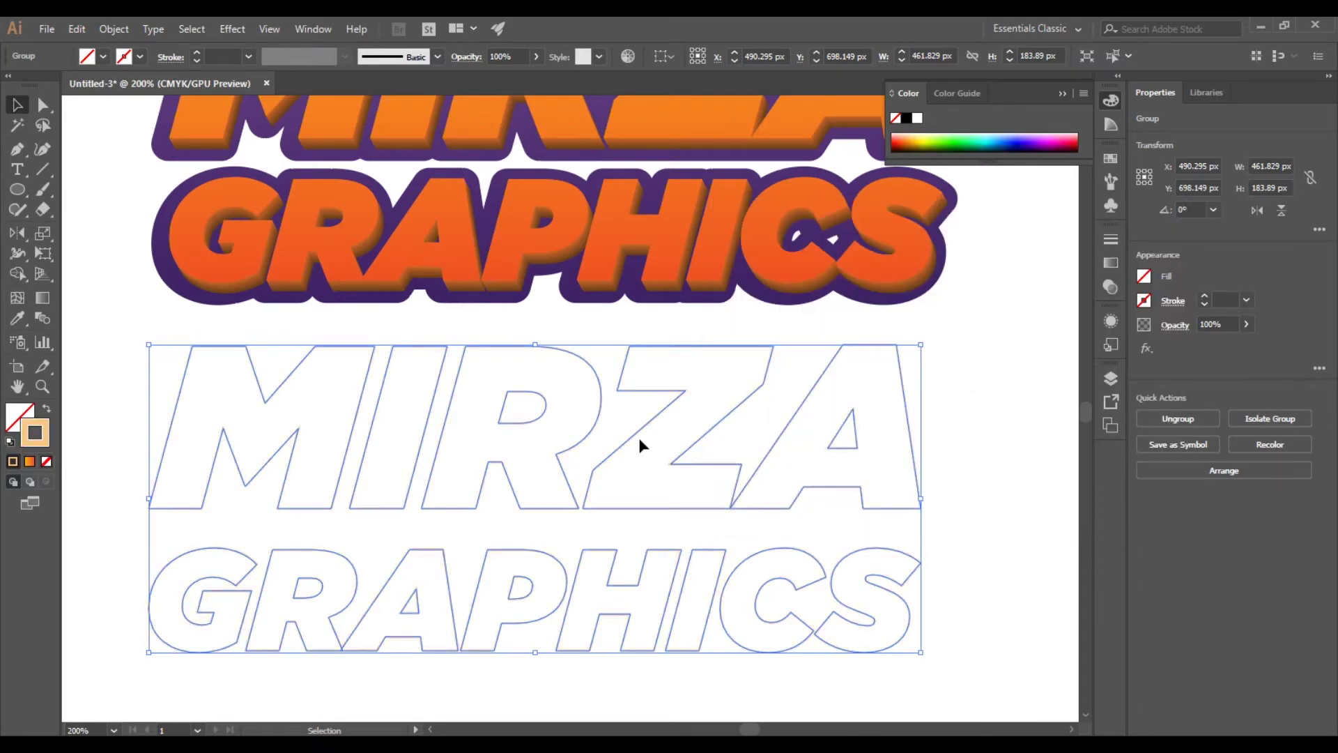
Move the outline copy up onto the gradient lettering.
{"action": "scroll", "coordinate": [640, 442], "scroll_direction": "up", "scroll_amount": 5}
{"action": "left_click_drag", "start_coordinate": [651, 541], "coordinate": [673, 162]}
{"action": "left_click", "coordinate": [566, 495]}
{"action": "left_click", "coordinate": [514, 422]}
Give the outline stroke Round Join corners and 0.5 pt weight.
{"action": "left_click", "coordinate": [1113, 239]}
{"action": "left_click", "coordinate": [1111, 205]}
{"action": "left_click", "coordinate": [1111, 239]}
{"action": "left_click", "coordinate": [985, 301]}
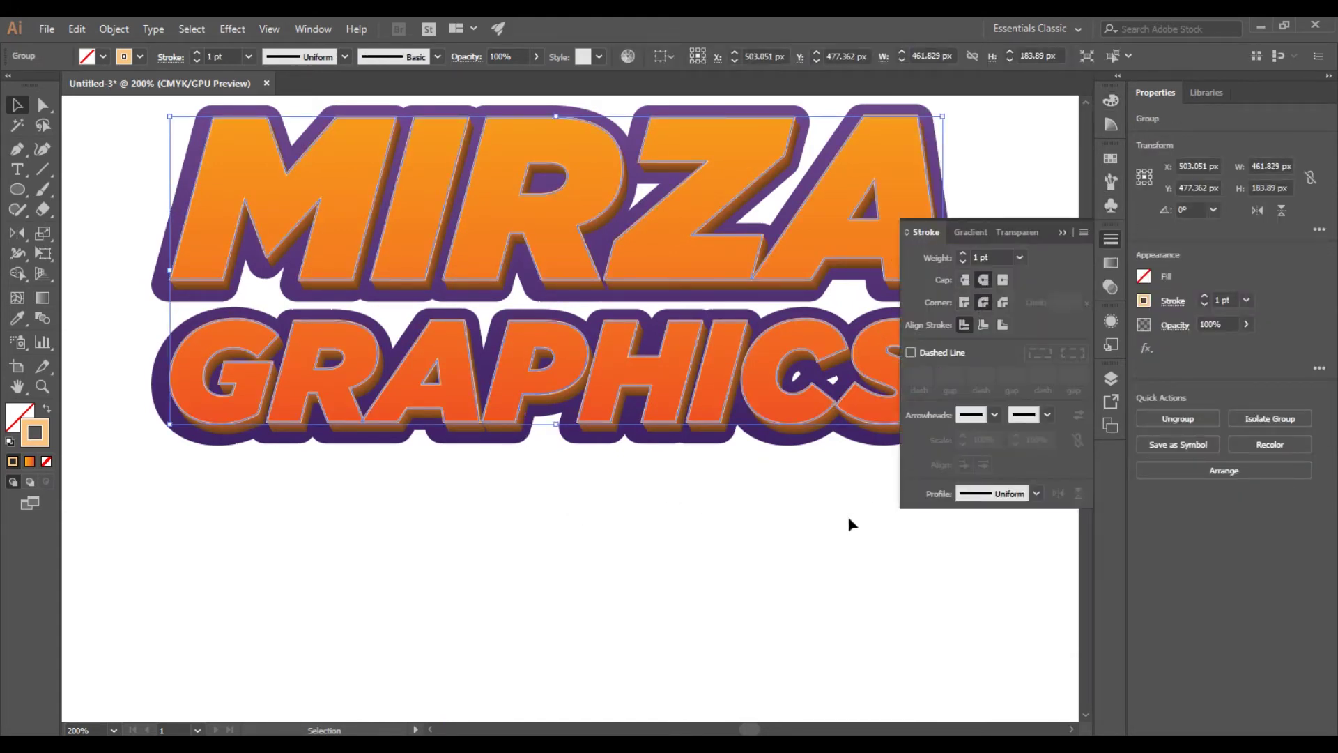
{"action": "left_click", "coordinate": [800, 469]}
{"action": "left_click", "coordinate": [1062, 233]}
Change the outline's stroke to a warmer light peach #F9C382.
{"action": "left_click", "coordinate": [889, 412]}
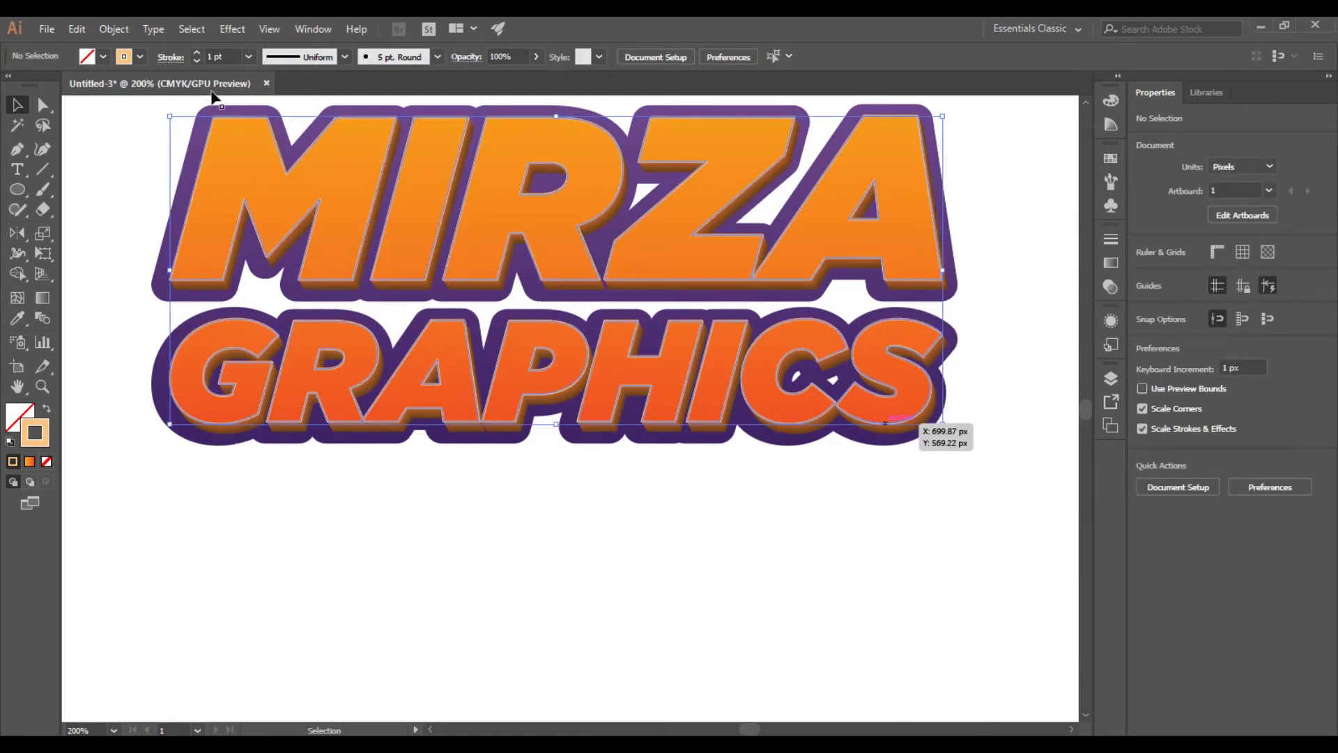
{"action": "left_click", "coordinate": [127, 277]}
{"action": "left_click", "coordinate": [450, 425]}
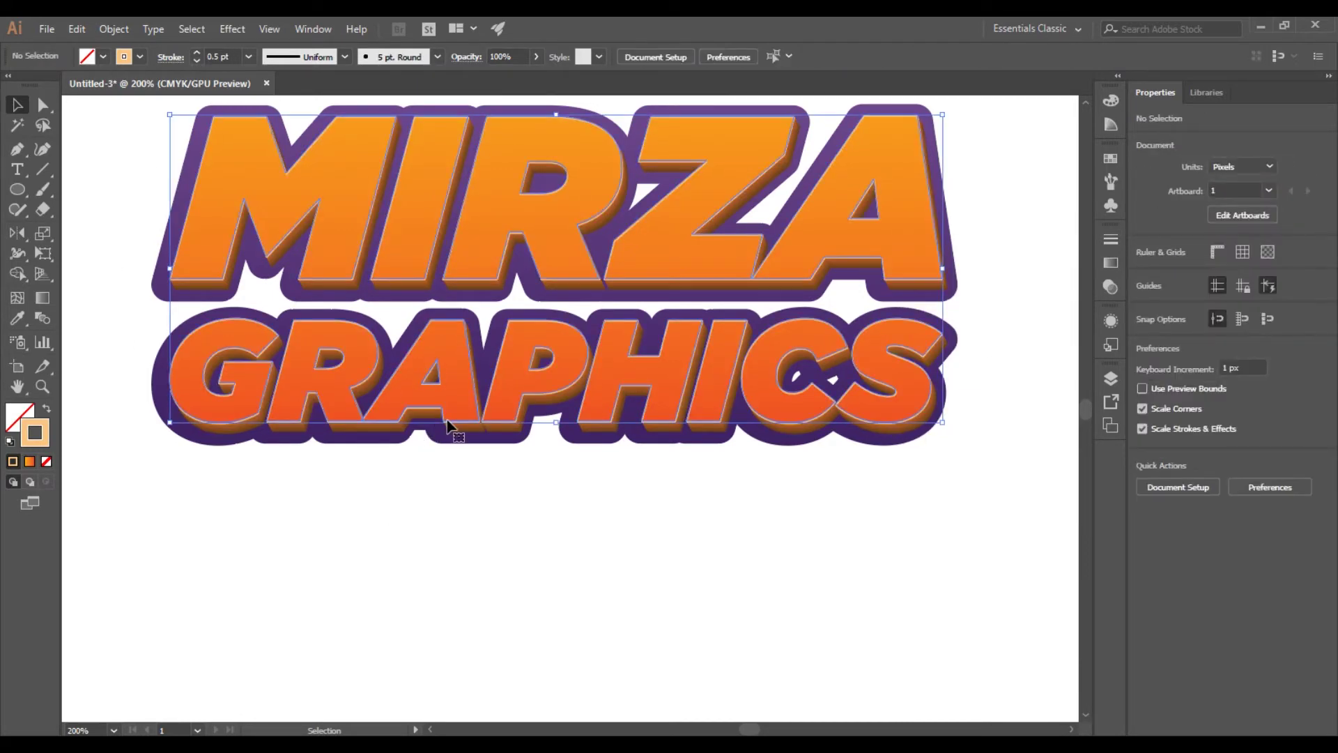
{"action": "left_click", "coordinate": [239, 426]}
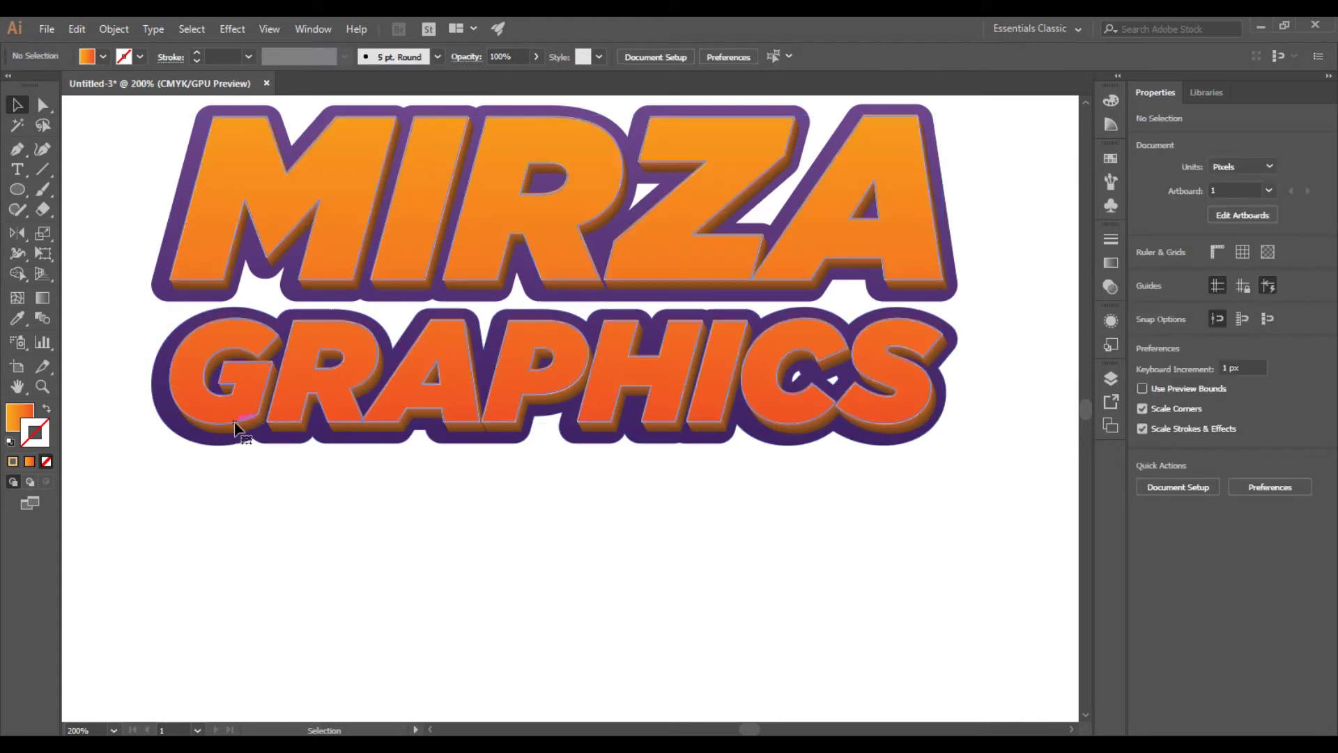
{"action": "left_click", "coordinate": [43, 445]}
{"action": "double_click", "coordinate": [43, 447]}
{"action": "left_click", "coordinate": [882, 262]}
{"action": "left_click", "coordinate": [1113, 275]}
{"action": "left_click", "coordinate": [843, 499]}
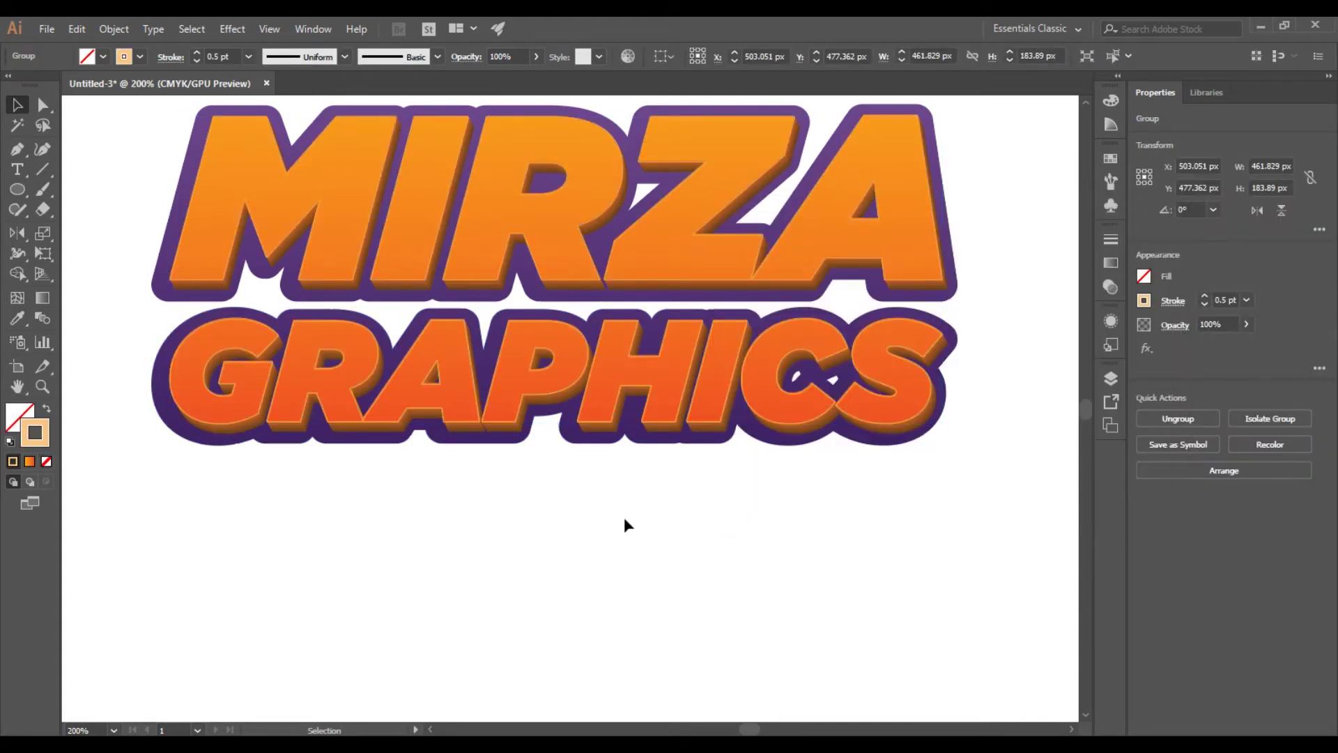
{"action": "scroll", "coordinate": [521, 488], "scroll_direction": "down", "scroll_amount": 1}
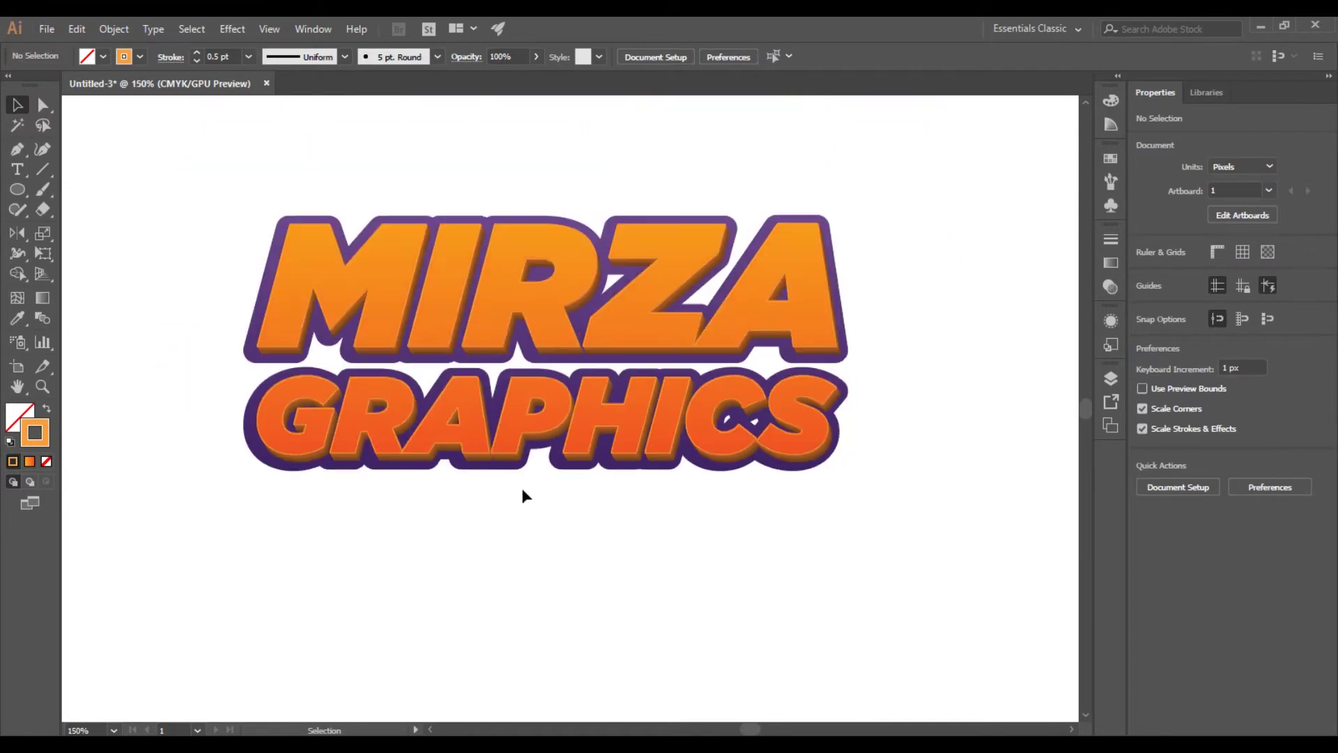
Duplicate the lettering below the original and make it a compound path.
{"action": "scroll", "coordinate": [692, 492], "scroll_direction": "up", "scroll_amount": 1}
{"action": "scroll", "coordinate": [692, 492], "scroll_direction": "up", "scroll_amount": 1}
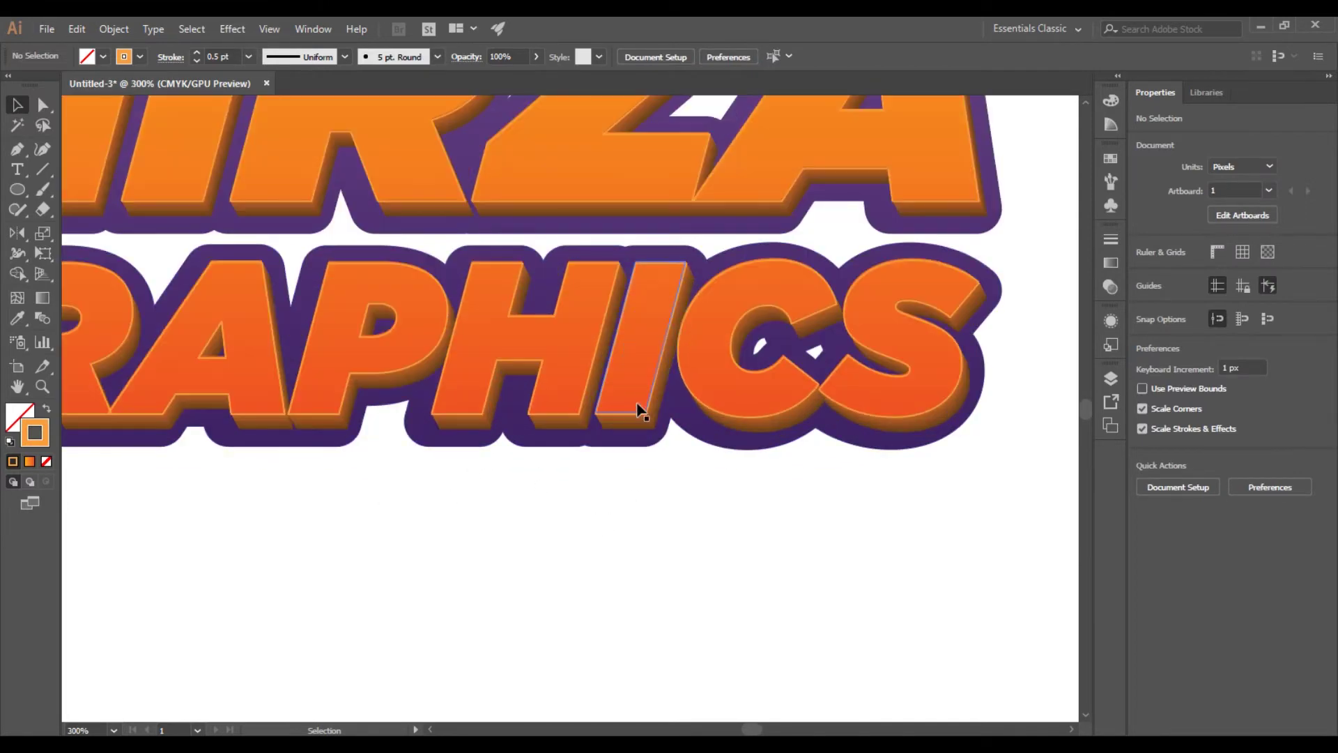
{"action": "left_click_drag", "start_coordinate": [567, 355], "coordinate": [586, 534]}
{"action": "scroll", "coordinate": [587, 534], "scroll_direction": "down", "scroll_amount": 2}
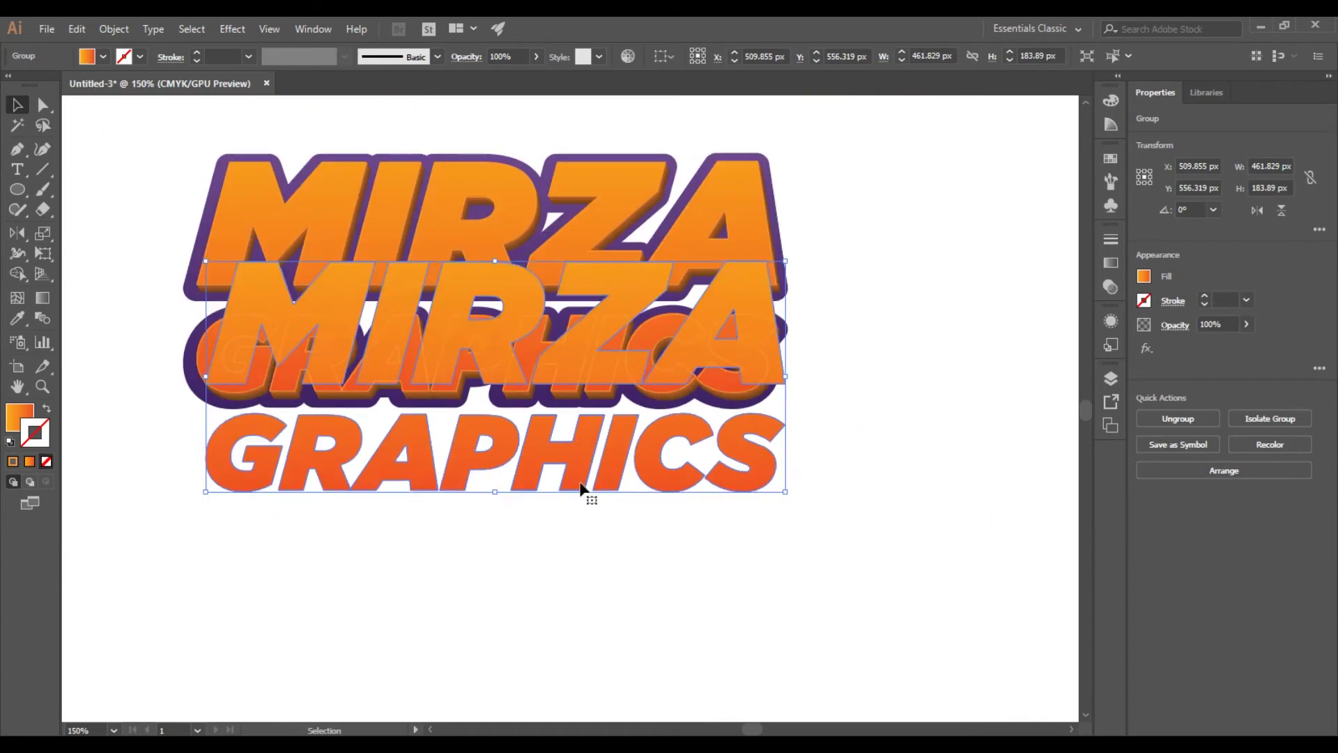
{"action": "left_click", "coordinate": [269, 29]}
{"action": "left_click", "coordinate": [293, 558]}
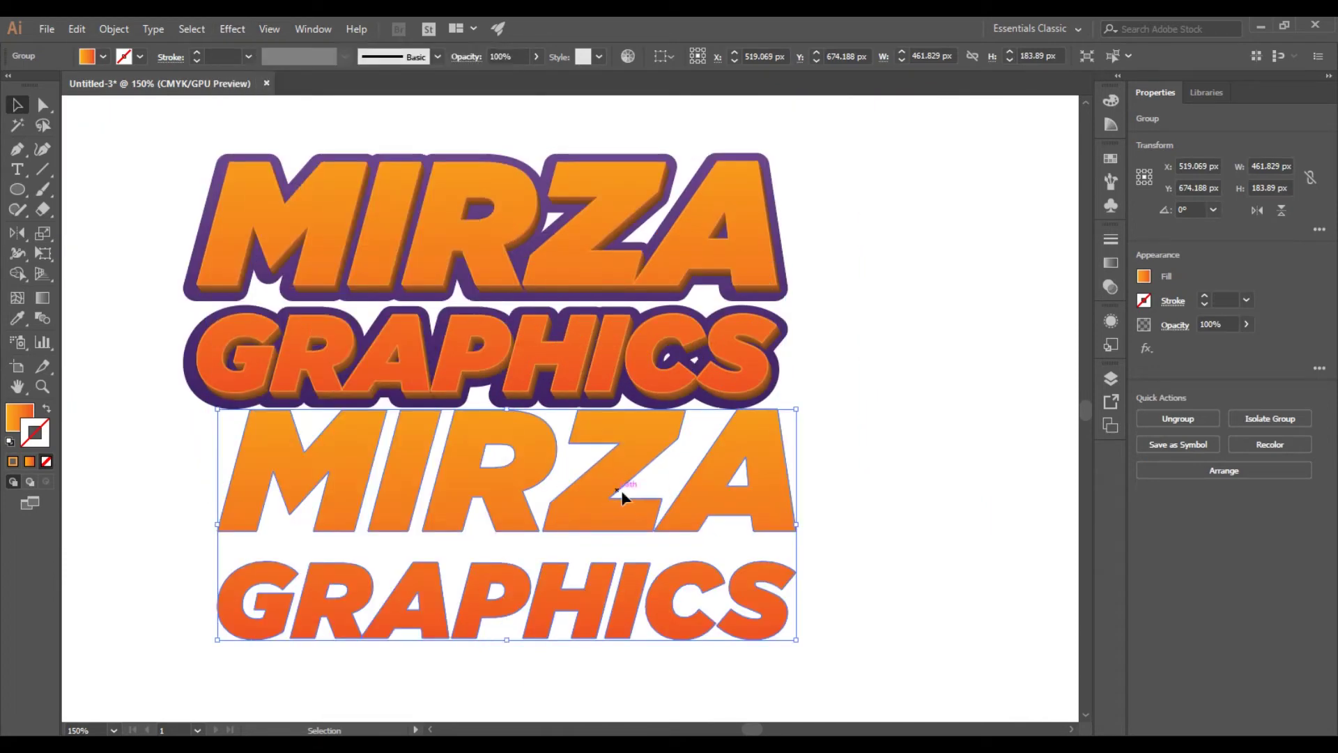
{"action": "left_click", "coordinate": [114, 28]}
{"action": "mouse_move", "coordinate": [157, 617]}
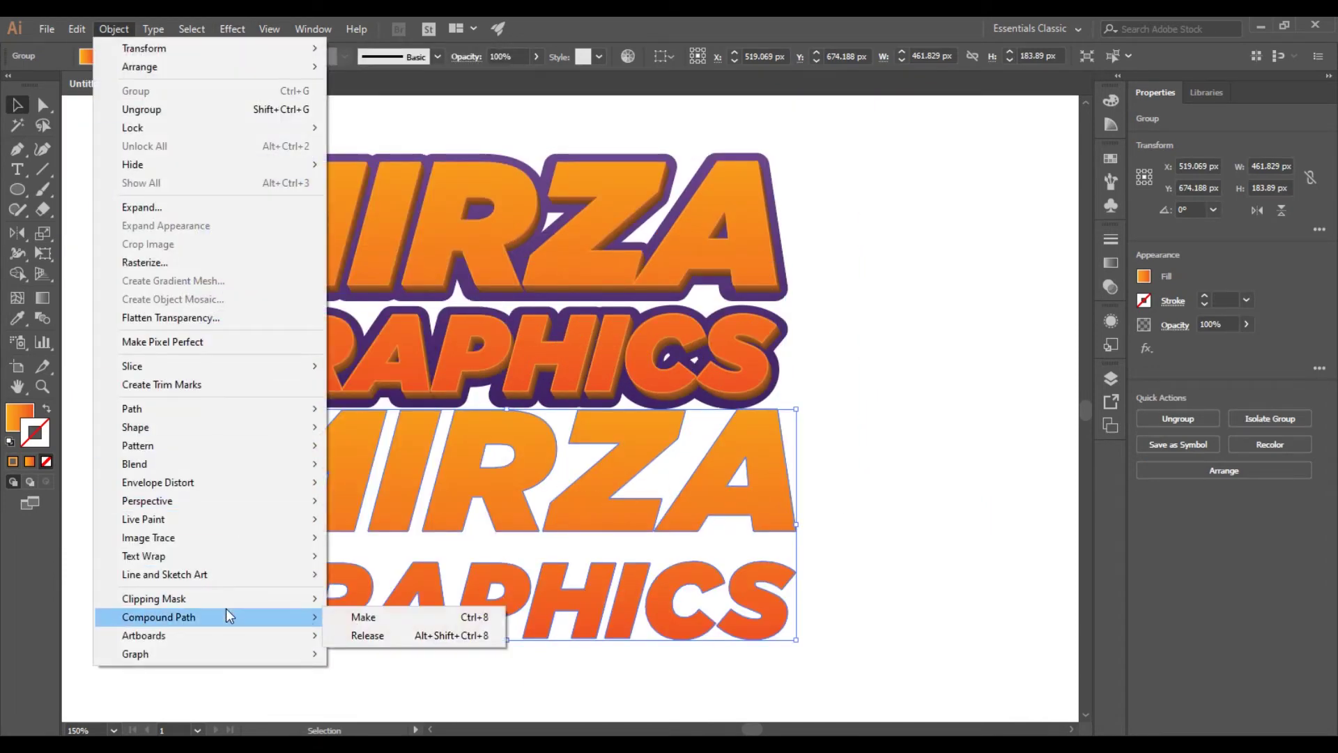
{"action": "left_click", "coordinate": [365, 620]}
Apply a drop shadow with 3 px X/Y offset and 3 px blur, then drag it onto the outlined logo.
{"action": "left_click", "coordinate": [234, 29]}
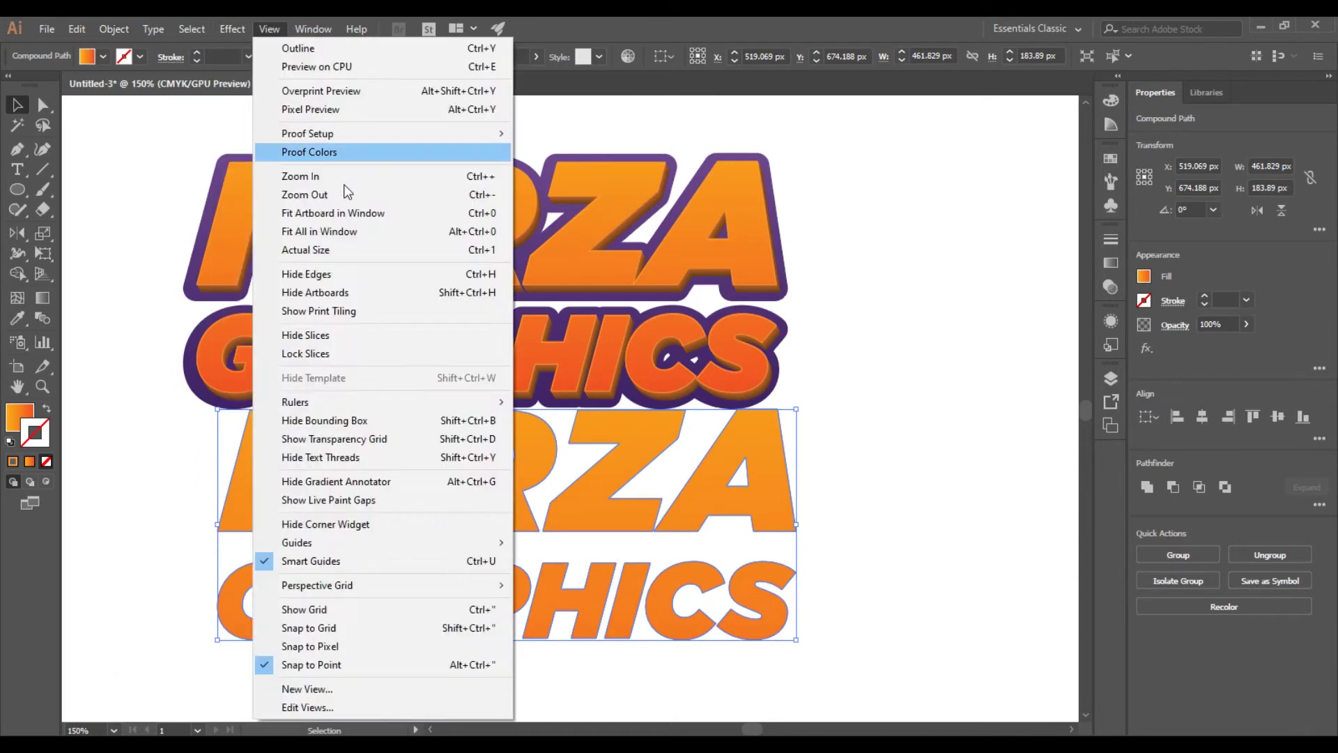
{"action": "left_click", "coordinate": [435, 224]}
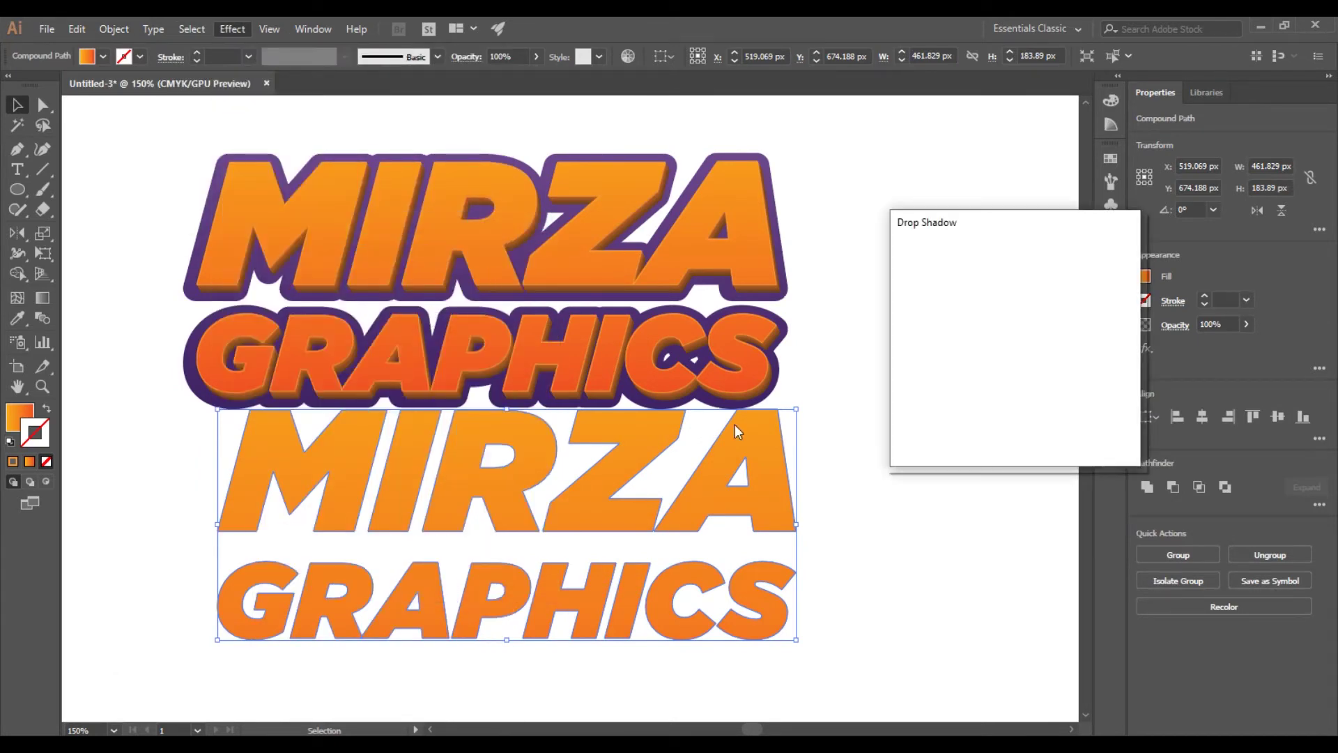
{"action": "left_click", "coordinate": [926, 430]}
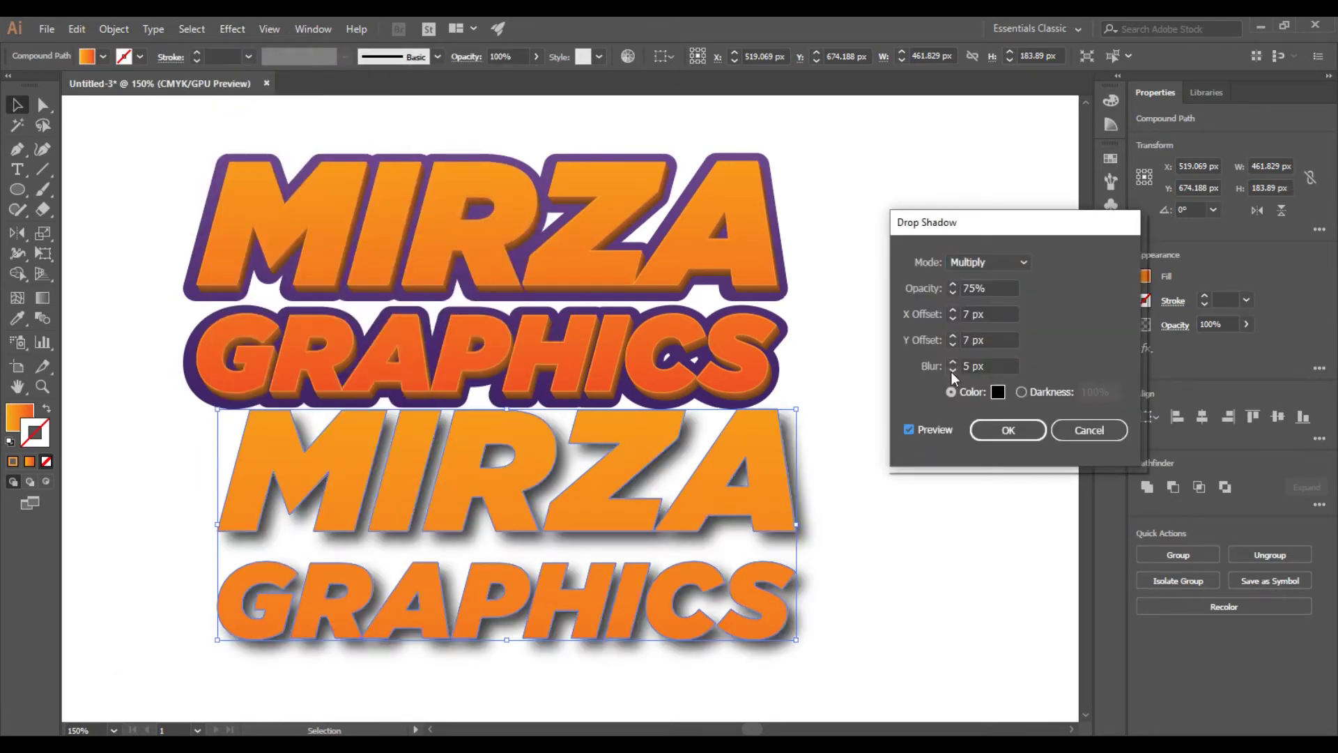
{"action": "double_click", "coordinate": [952, 345]}
{"action": "double_click", "coordinate": [952, 318]}
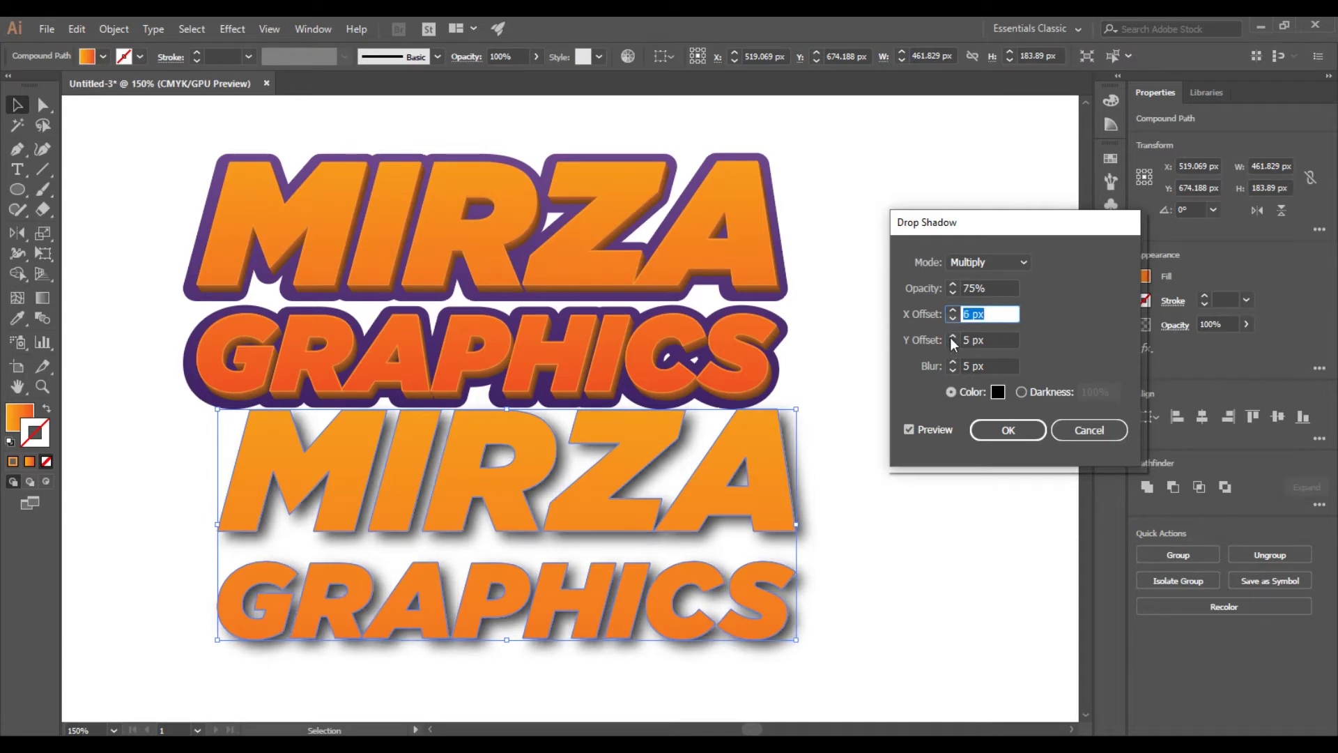
{"action": "key", "text": "Down"}
{"action": "key", "text": "Down"}
{"action": "key", "text": "Down"}
{"action": "key", "text": "Down"}
{"action": "left_click", "coordinate": [952, 370]}
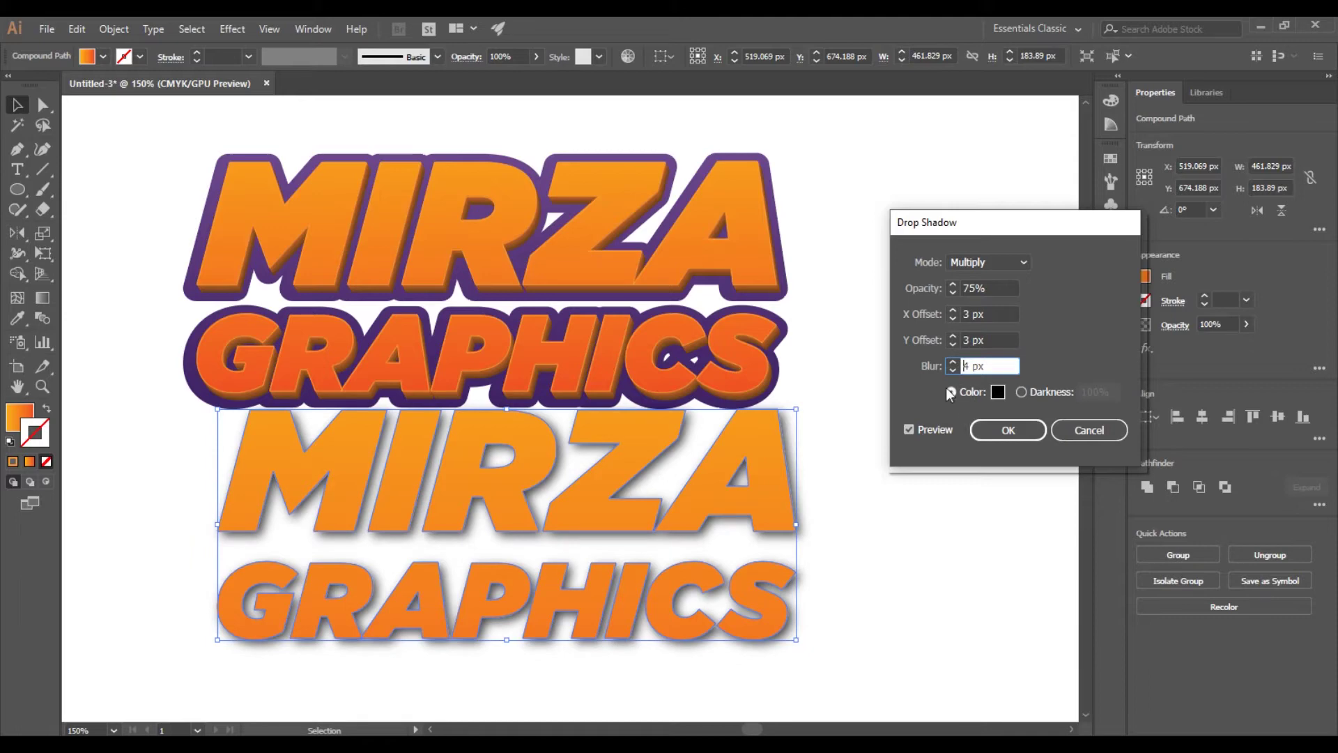
{"action": "left_click", "coordinate": [953, 371]}
{"action": "left_click", "coordinate": [1009, 430]}
{"action": "left_click_drag", "start_coordinate": [696, 487], "coordinate": [685, 251]}
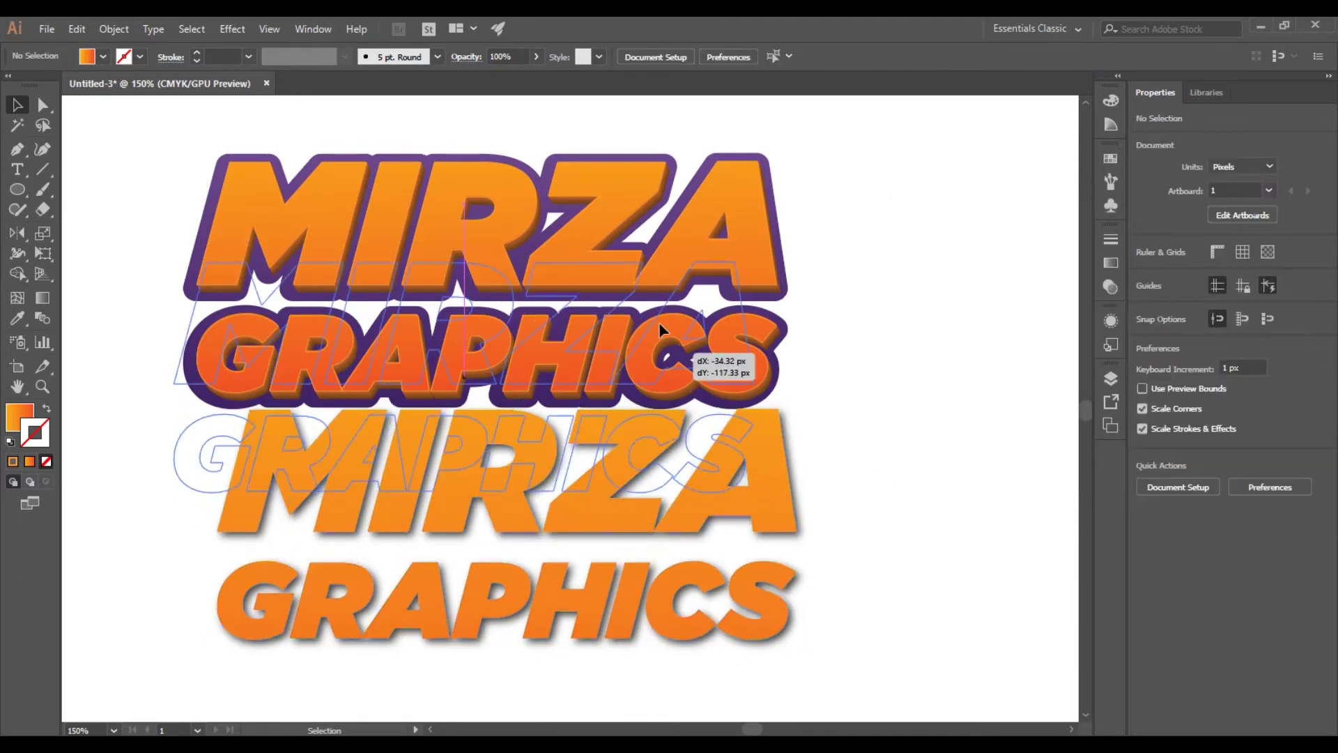
Zoom in and nudge the shadowed lettering until its edges match the purple-outlined letters.
{"action": "scroll", "coordinate": [635, 222], "scroll_direction": "up", "scroll_amount": 3}
{"action": "scroll", "coordinate": [651, 179], "scroll_direction": "up", "scroll_amount": 3}
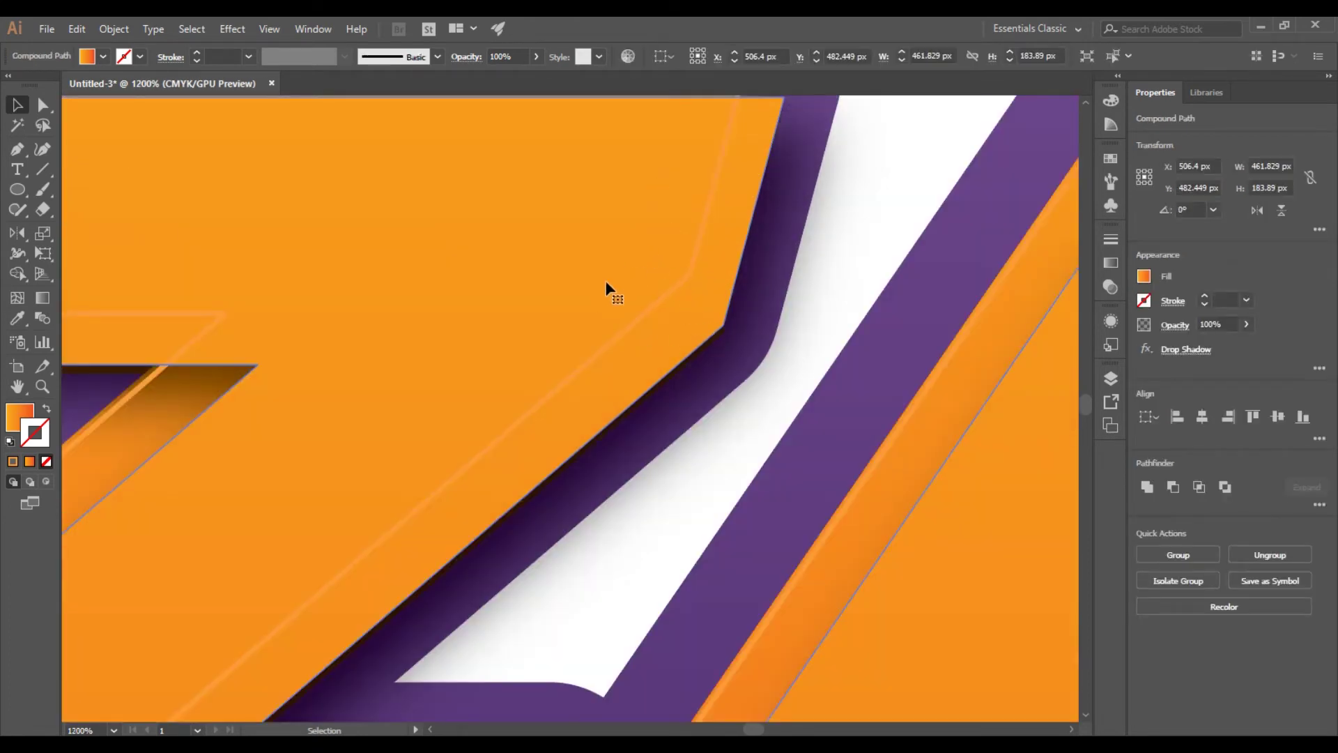
{"action": "scroll", "coordinate": [580, 346], "scroll_direction": "down", "scroll_amount": 4}
{"action": "scroll", "coordinate": [361, 304], "scroll_direction": "up", "scroll_amount": 3}
{"action": "left_click_drag", "start_coordinate": [399, 325], "coordinate": [396, 336]}
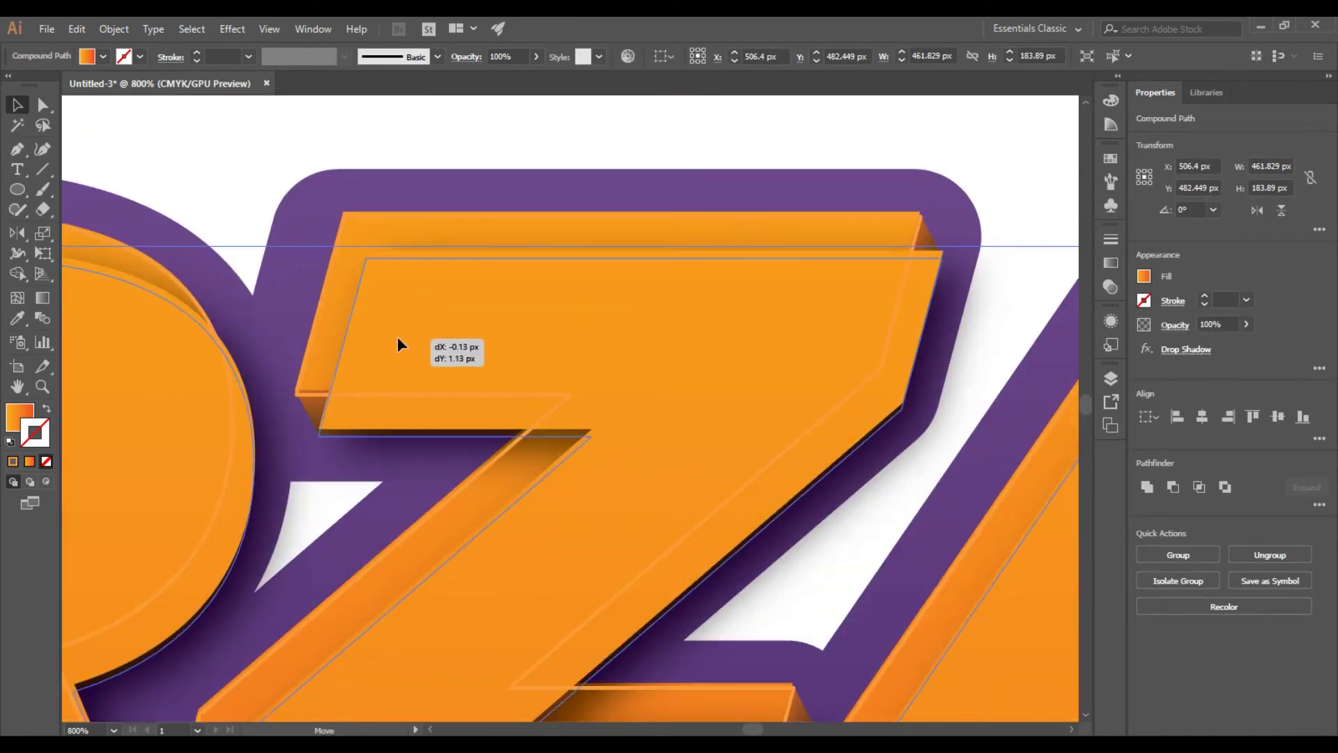
{"action": "scroll", "coordinate": [331, 396], "scroll_direction": "up", "scroll_amount": 5}
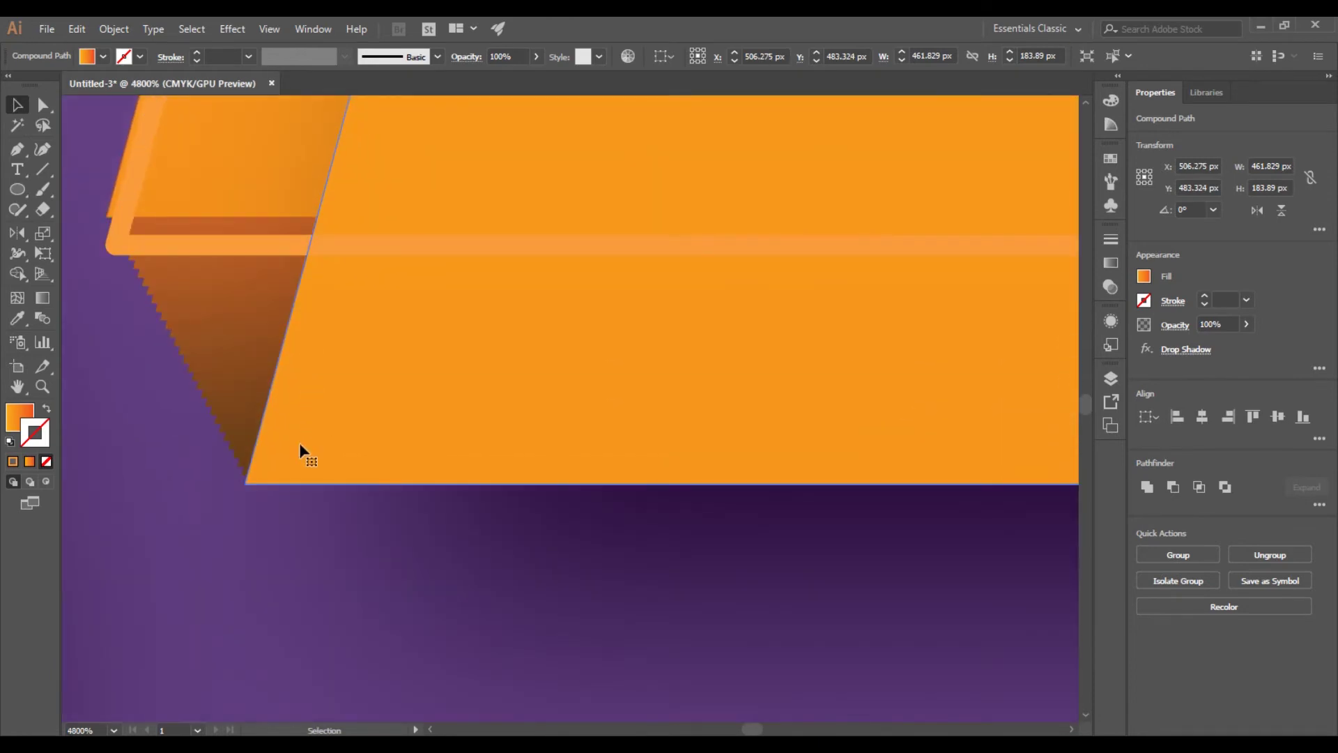
{"action": "left_click_drag", "start_coordinate": [325, 430], "coordinate": [302, 436]}
{"action": "scroll", "coordinate": [370, 427], "scroll_direction": "down", "scroll_amount": 5}
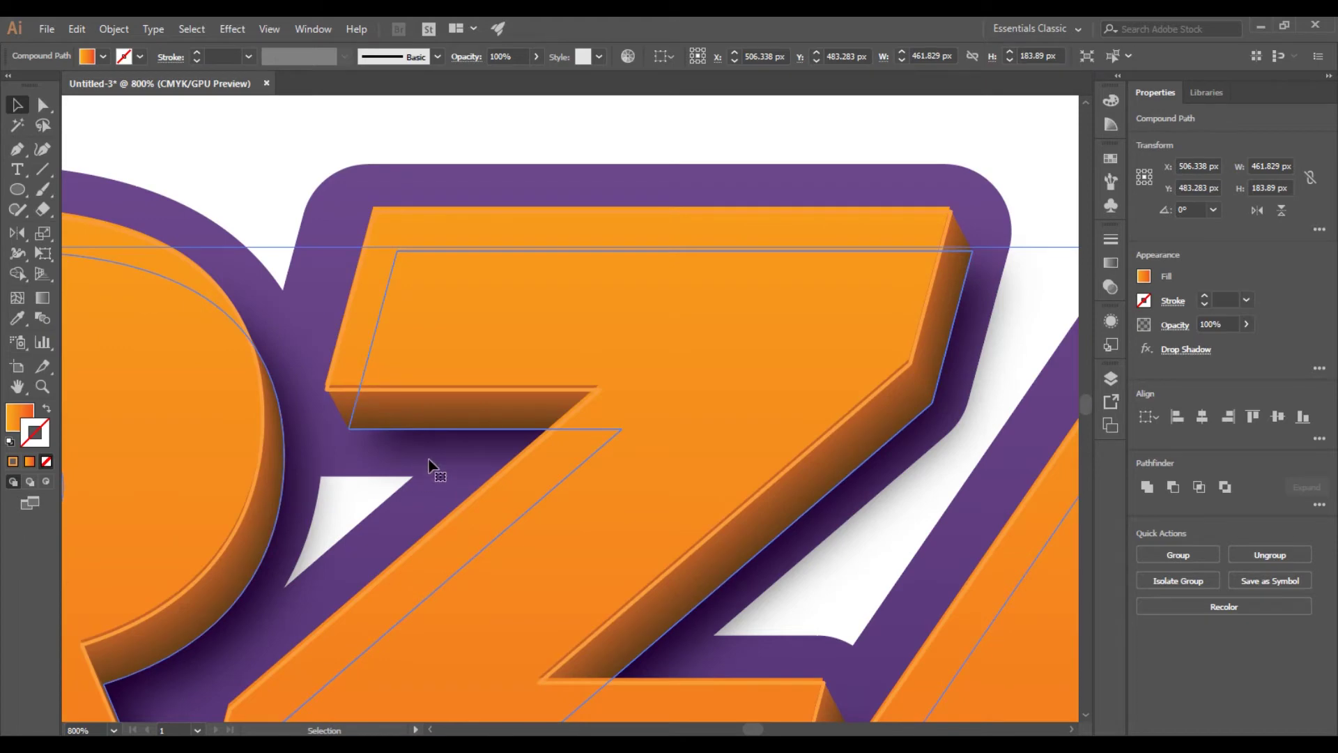
{"action": "scroll", "coordinate": [433, 469], "scroll_direction": "down", "scroll_amount": 3}
{"action": "scroll", "coordinate": [433, 469], "scroll_direction": "down", "scroll_amount": 2}
{"action": "left_click", "coordinate": [491, 618]}
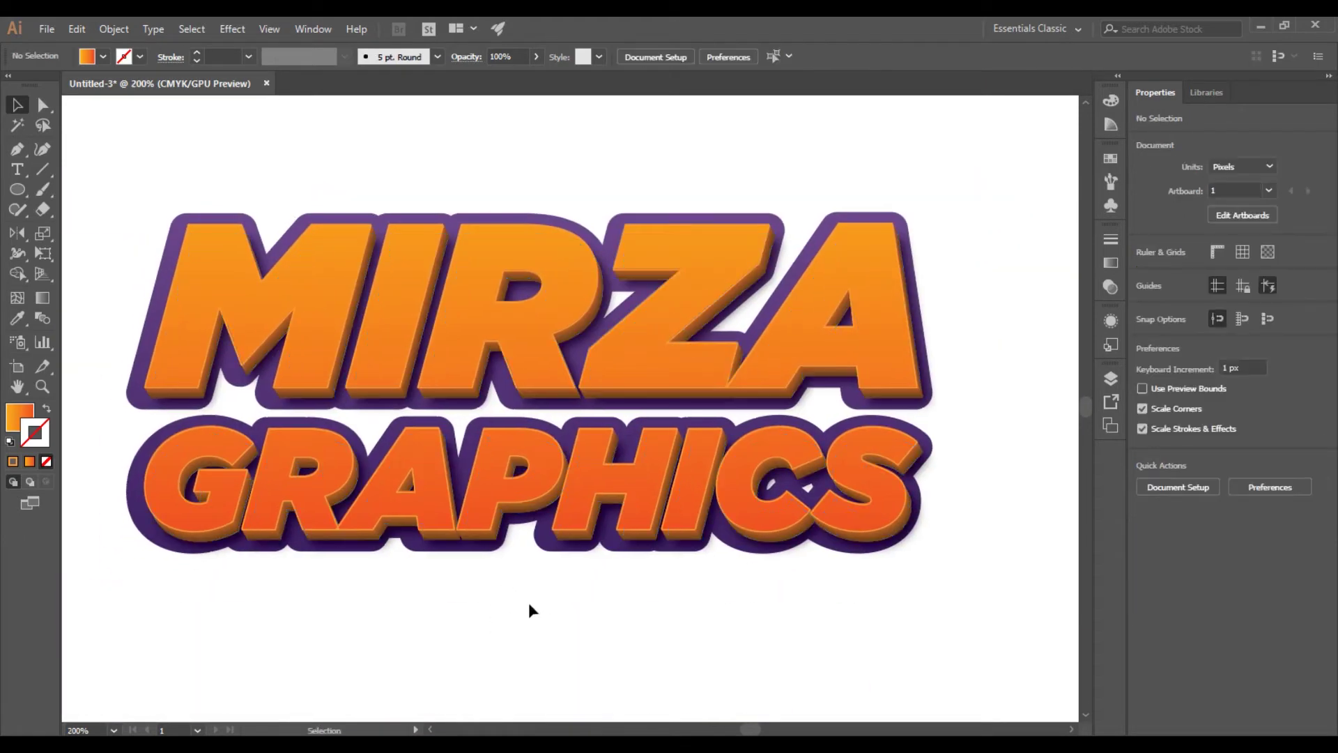
{"action": "scroll", "coordinate": [671, 583], "scroll_direction": "down", "scroll_amount": 1}
Copy the purple backing below the logo as a grey-filled compound path.
{"action": "left_click", "coordinate": [343, 369]}
{"action": "left_click_drag", "start_coordinate": [272, 328], "coordinate": [313, 631]}
{"action": "key", "text": "ctrl+minus"}
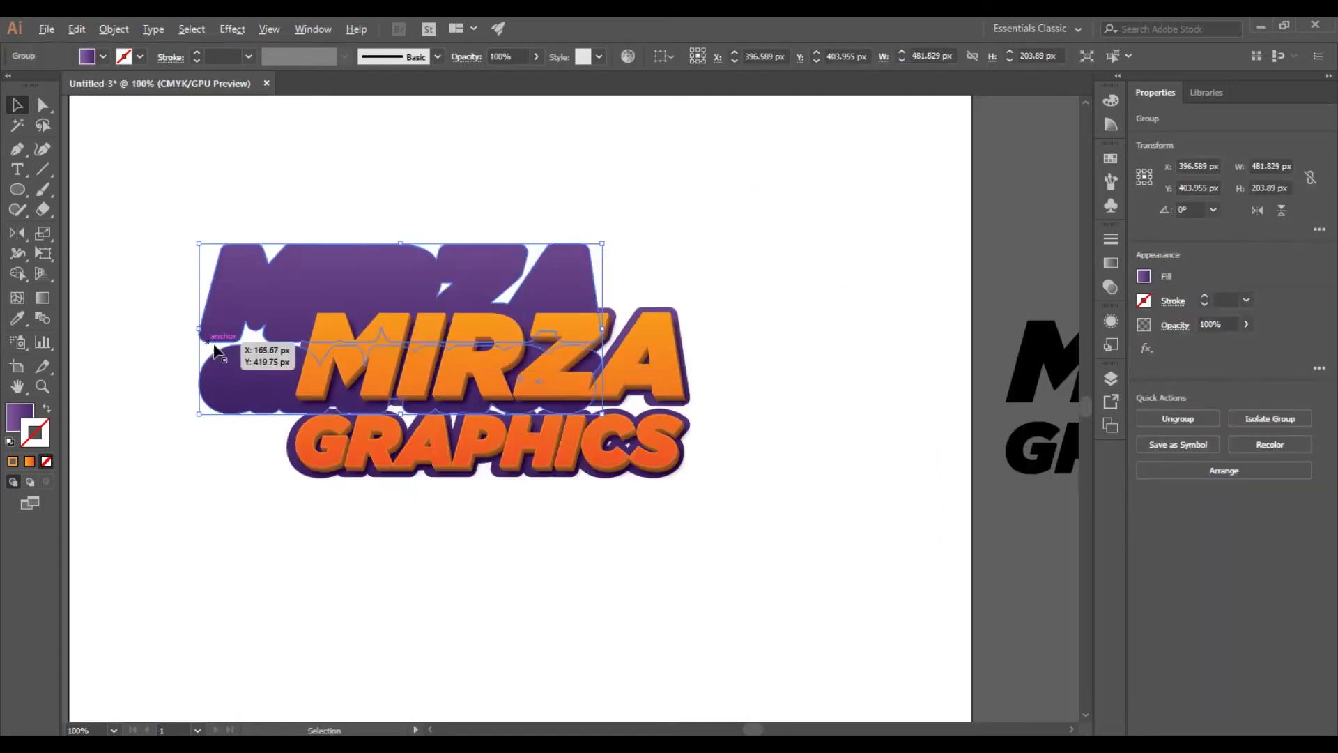
{"action": "left_click", "coordinate": [114, 28]}
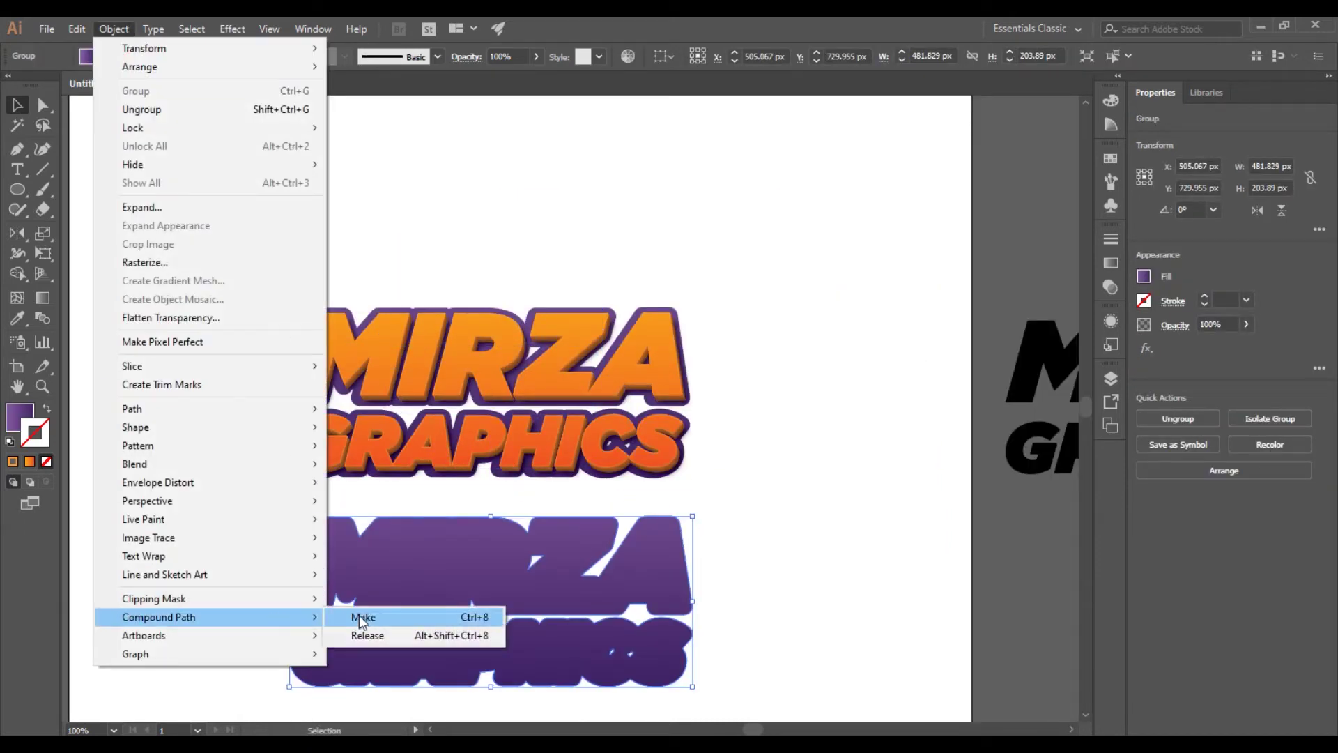
{"action": "left_click", "coordinate": [390, 615]}
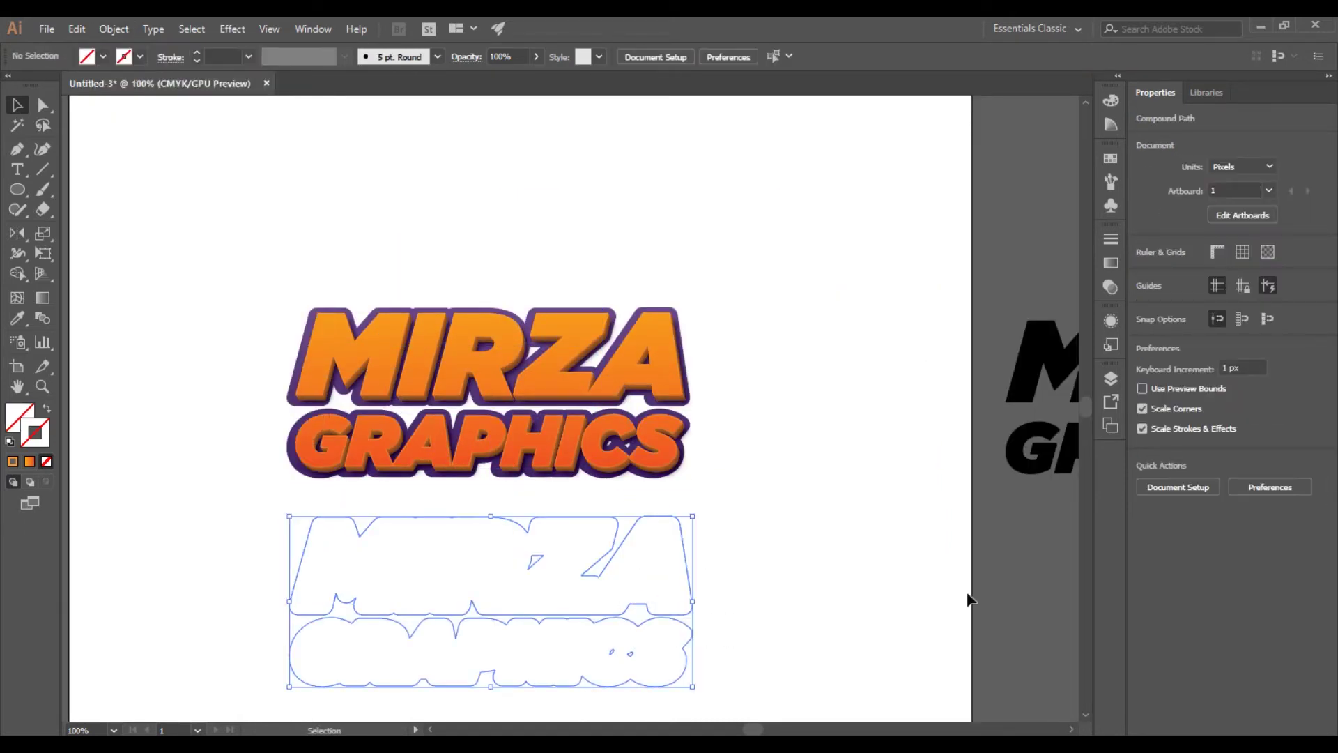
{"action": "key", "text": "comma"}
Apply a drop shadow to the grey backing copy.
{"action": "scroll", "coordinate": [178, 400], "scroll_direction": "down", "scroll_amount": 3}
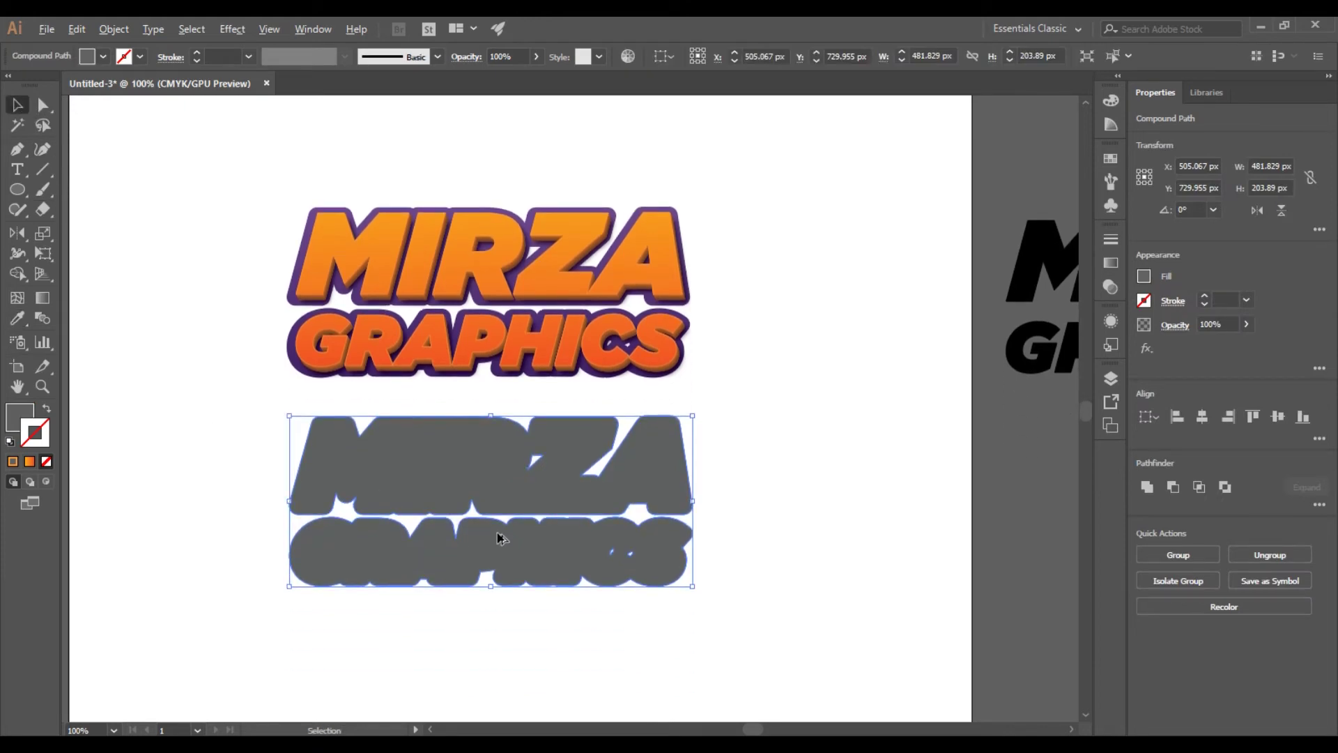
{"action": "scroll", "coordinate": [499, 538], "scroll_direction": "up", "scroll_amount": 1}
{"action": "left_click", "coordinate": [232, 28]}
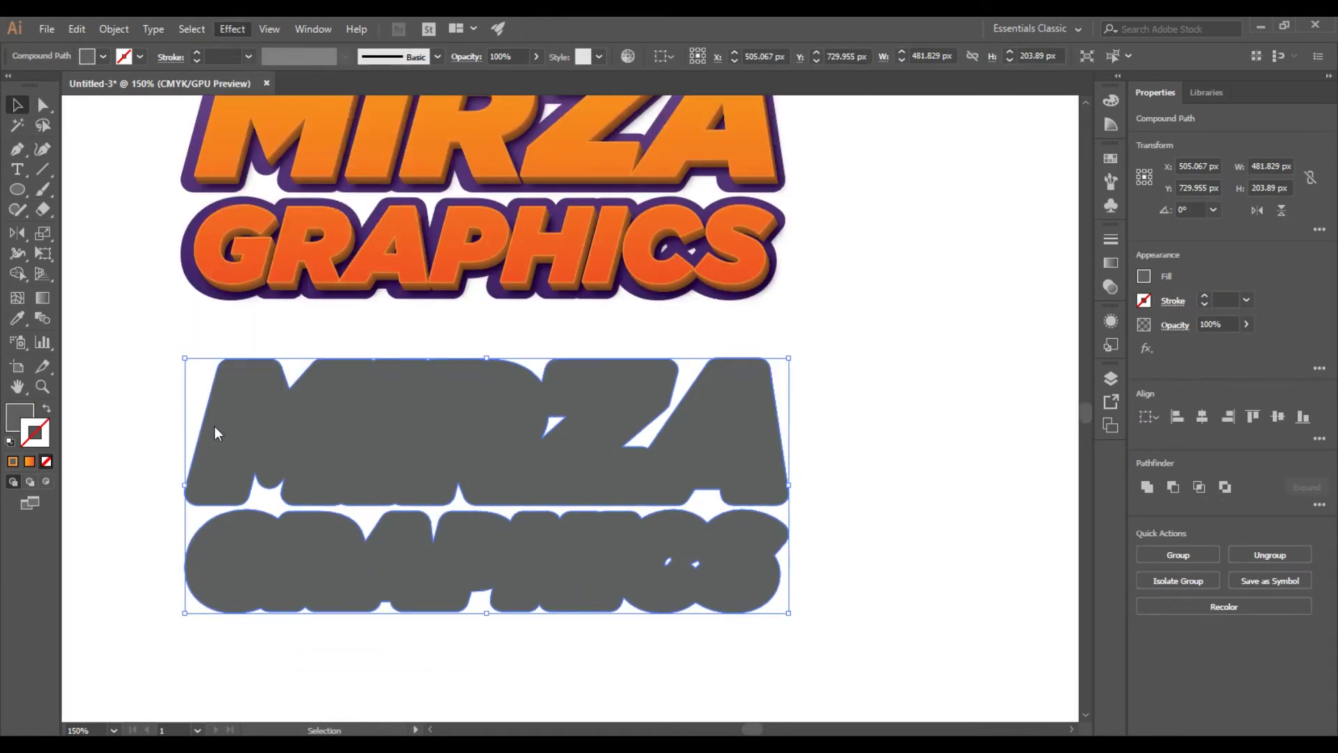
{"action": "scroll", "coordinate": [209, 472], "scroll_direction": "up", "scroll_amount": 4}
{"action": "scroll", "coordinate": [272, 627], "scroll_direction": "down", "scroll_amount": 3}
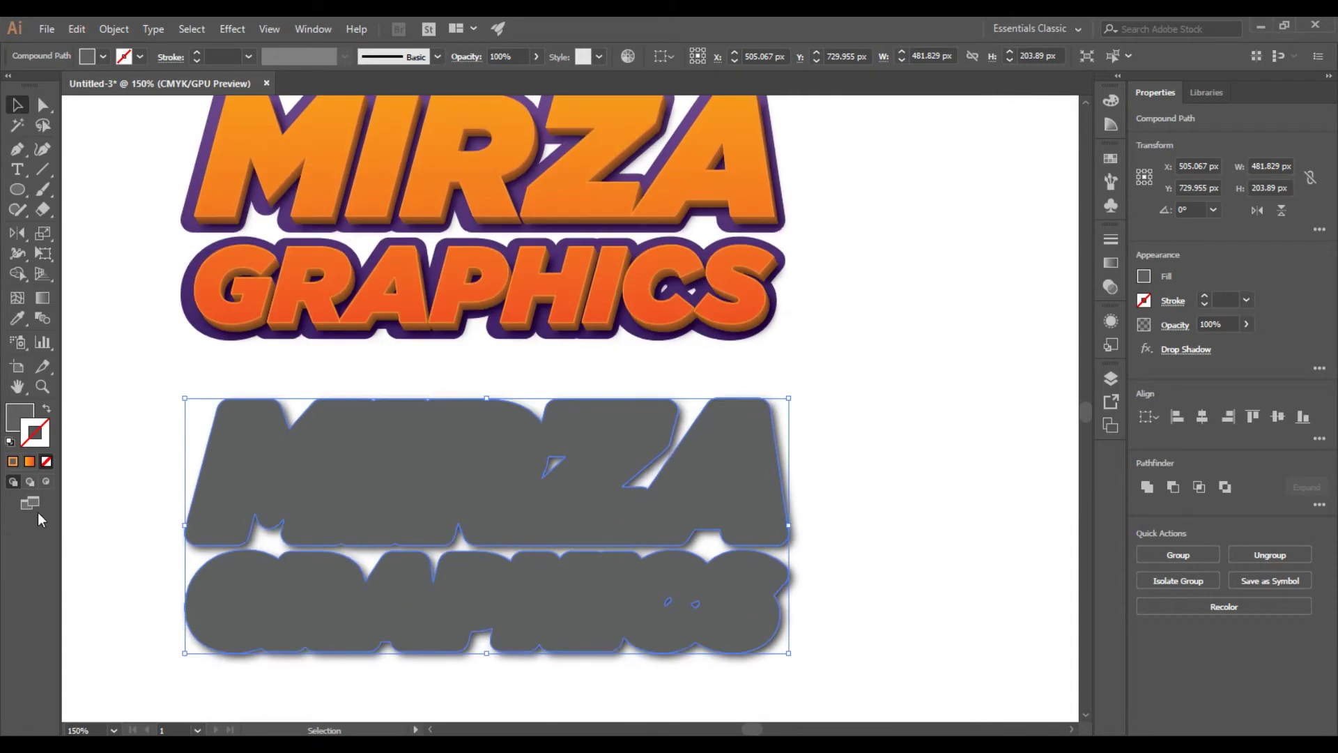
Swap fill and stroke so the copy has only a C175FC purple outline.
{"action": "left_click", "coordinate": [45, 412]}
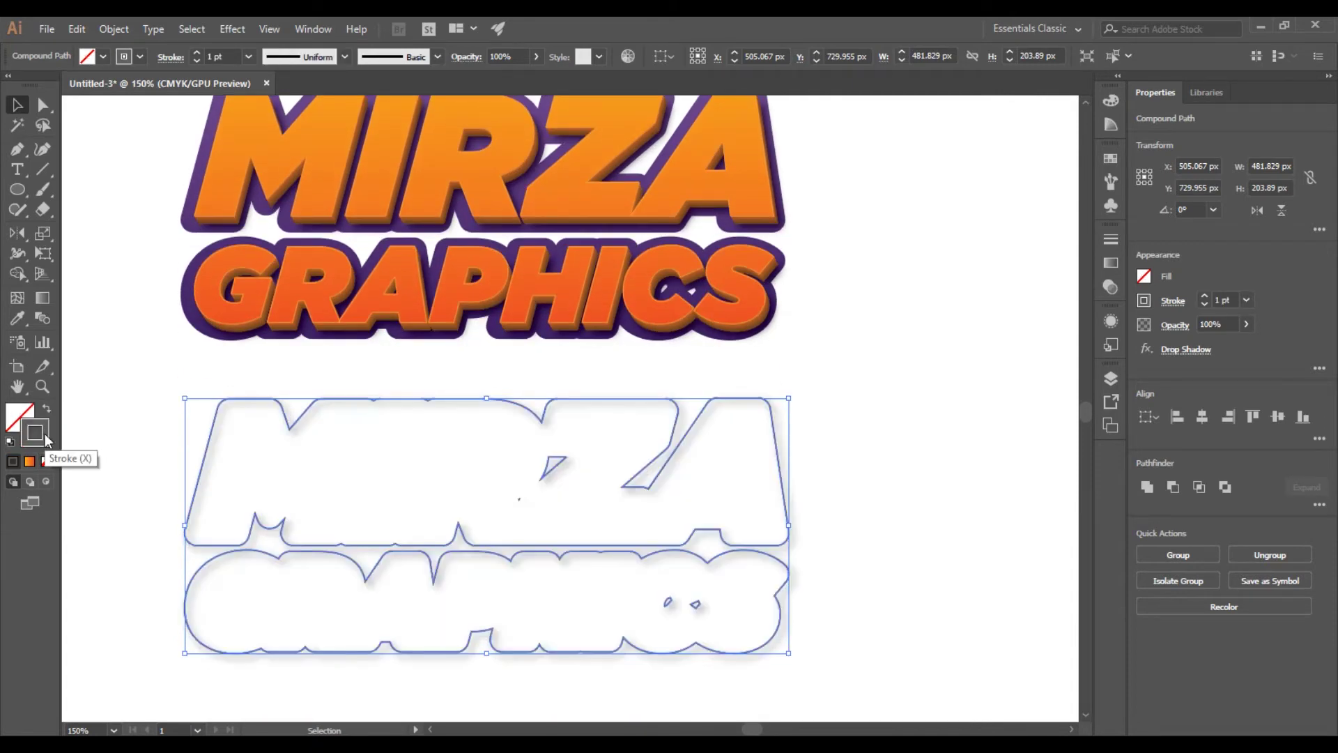
{"action": "double_click", "coordinate": [35, 433]}
{"action": "left_click_drag", "start_coordinate": [967, 432], "coordinate": [966, 307]}
{"action": "left_click_drag", "start_coordinate": [865, 265], "coordinate": [842, 258]}
{"action": "key", "text": "Return"}
Move the outlined copy up behind the logo, then back down below it.
{"action": "left_click", "coordinate": [813, 605]}
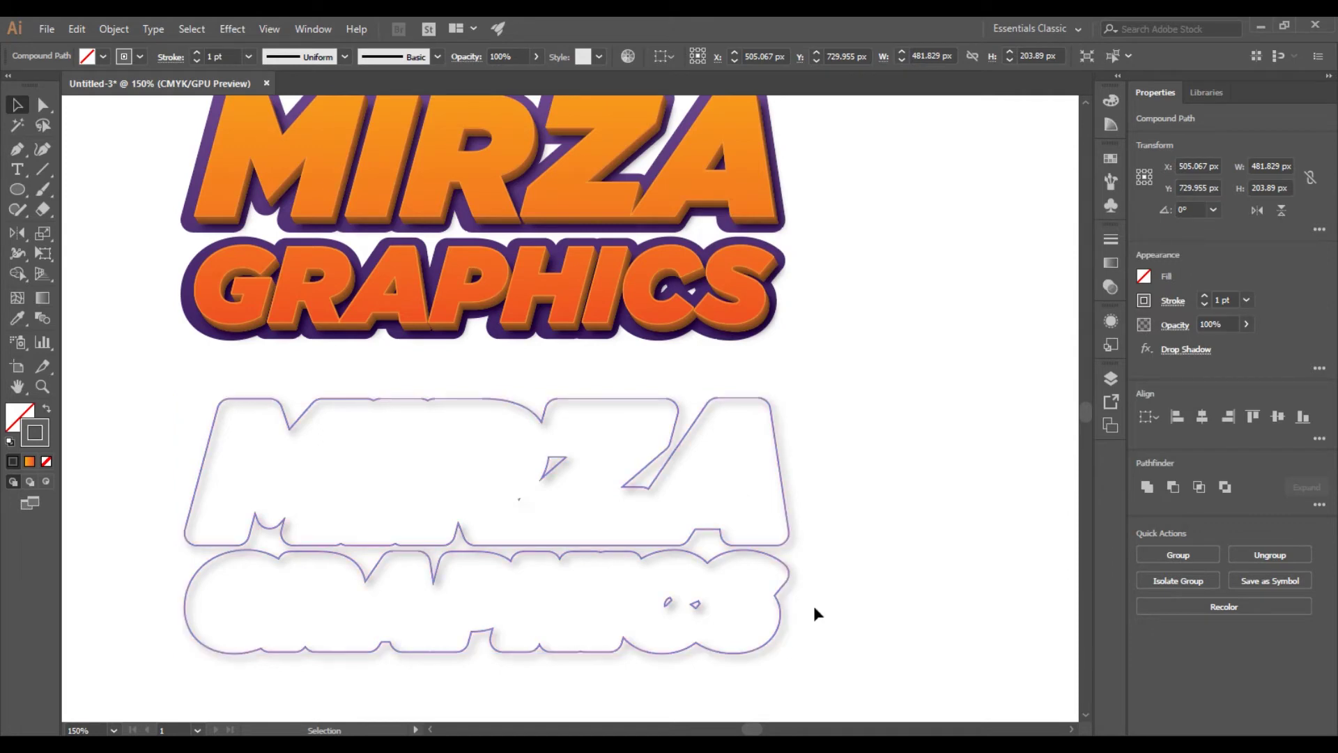
{"action": "left_click_drag", "start_coordinate": [761, 650], "coordinate": [759, 339]}
{"action": "scroll", "coordinate": [149, 290], "scroll_direction": "up", "scroll_amount": 1}
{"action": "scroll", "coordinate": [149, 290], "scroll_direction": "up", "scroll_amount": 4}
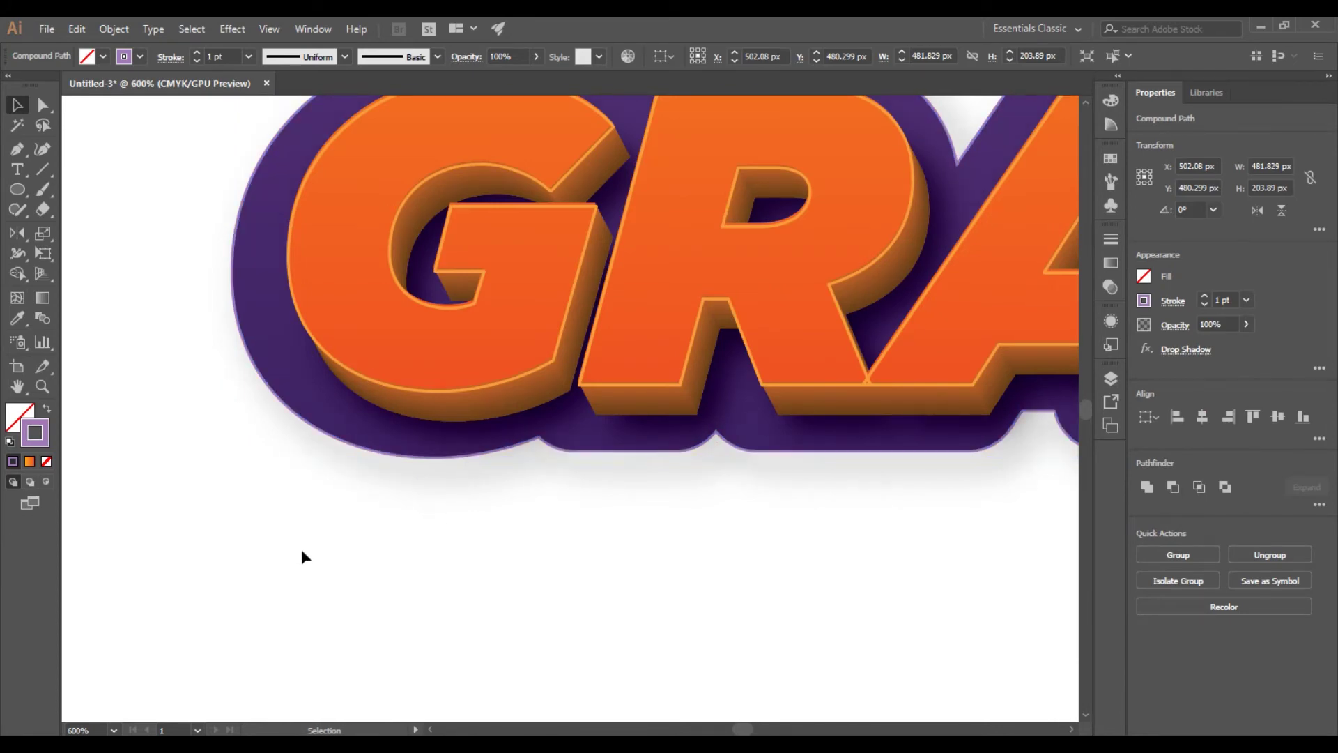
{"action": "scroll", "coordinate": [301, 549], "scroll_direction": "down", "scroll_amount": 5}
{"action": "left_click", "coordinate": [371, 556]}
{"action": "scroll", "coordinate": [865, 537], "scroll_direction": "up", "scroll_amount": 1}
{"action": "left_click_drag", "start_coordinate": [931, 406], "coordinate": [951, 523]}
{"action": "scroll", "coordinate": [951, 618], "scroll_direction": "down", "scroll_amount": 4}
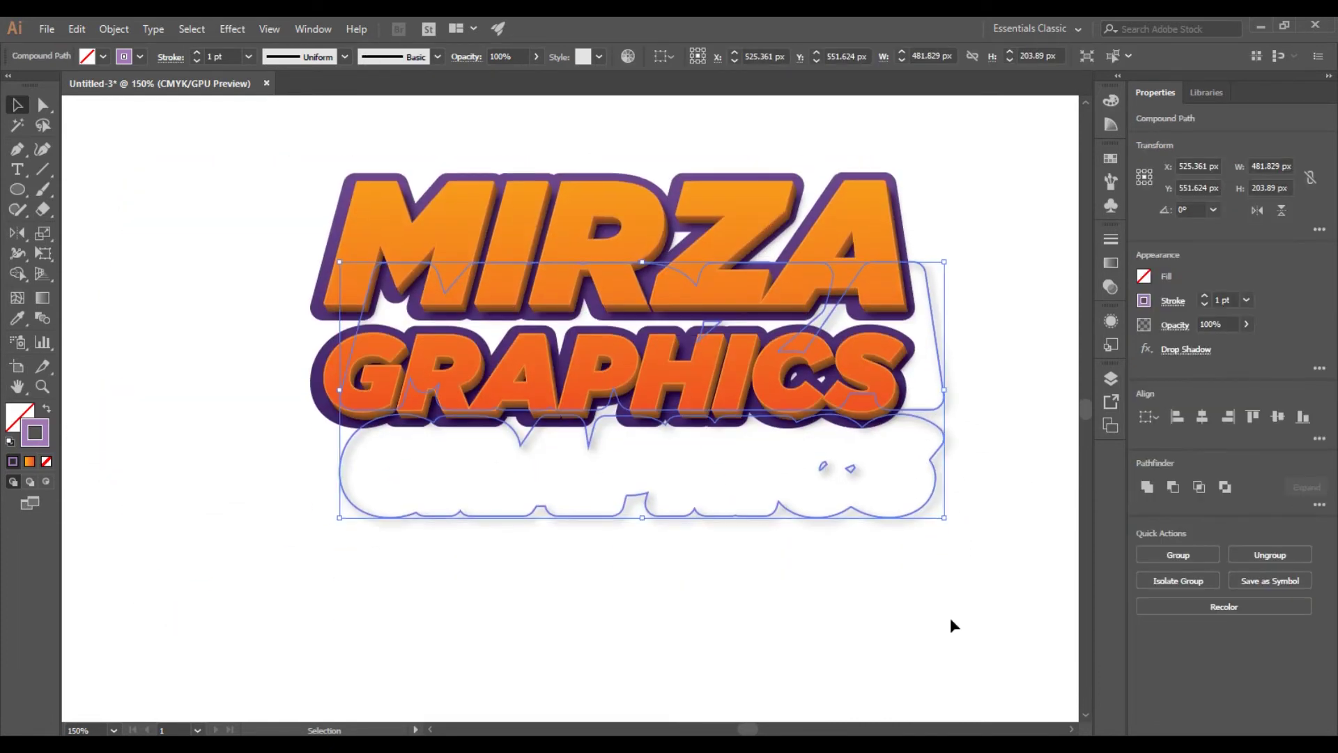
Change the outline copy's drop shadow to 11 px offsets and blur, then delete the copy.
{"action": "left_click", "coordinate": [1111, 321]}
{"action": "left_click", "coordinate": [974, 396]}
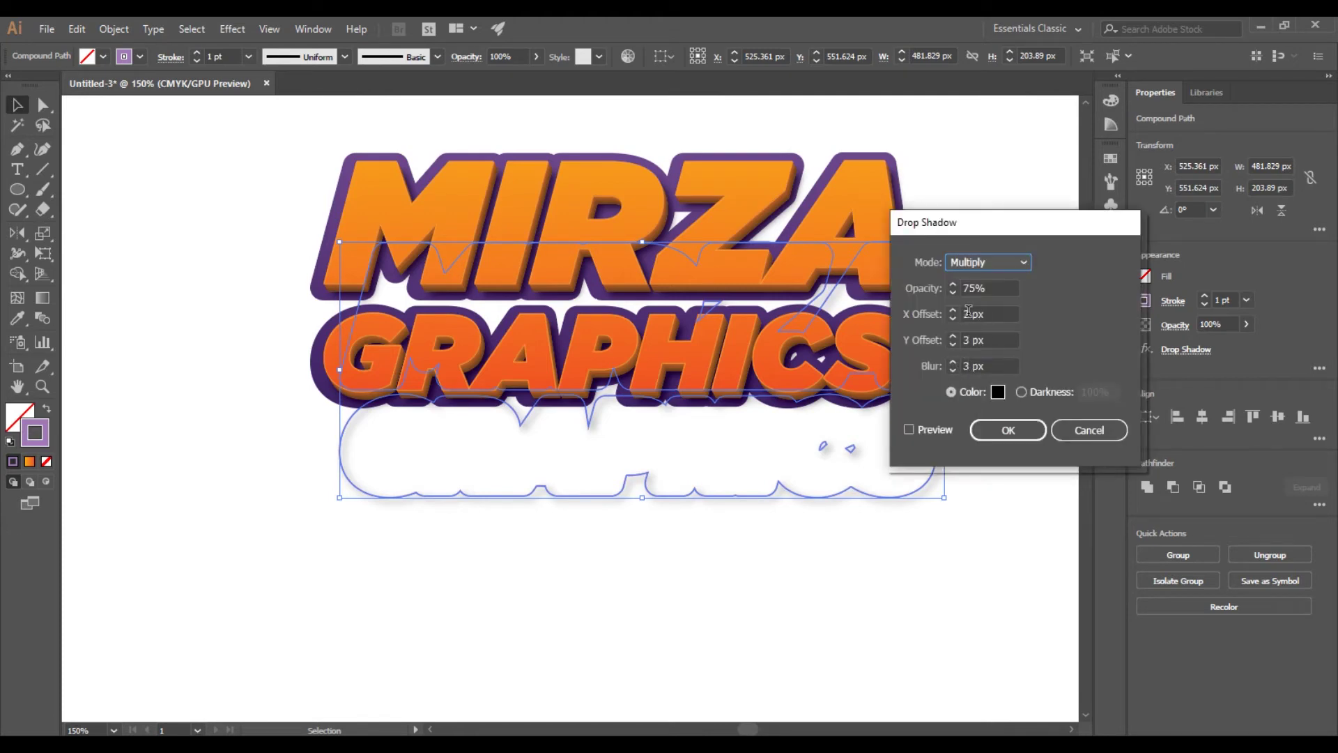
{"action": "double_click", "coordinate": [963, 314]}
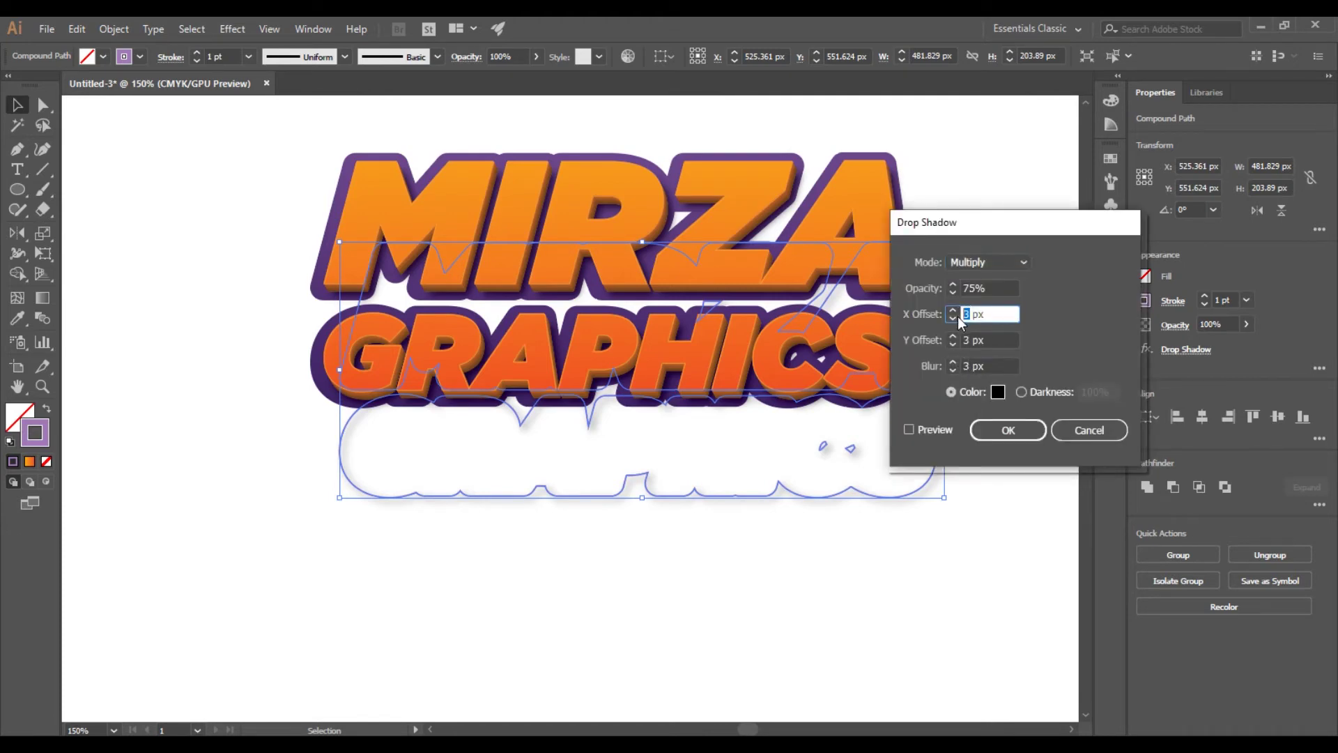
{"action": "double_click", "coordinate": [975, 340]}
{"action": "type", "text": "11"}
{"action": "double_click", "coordinate": [966, 366]}
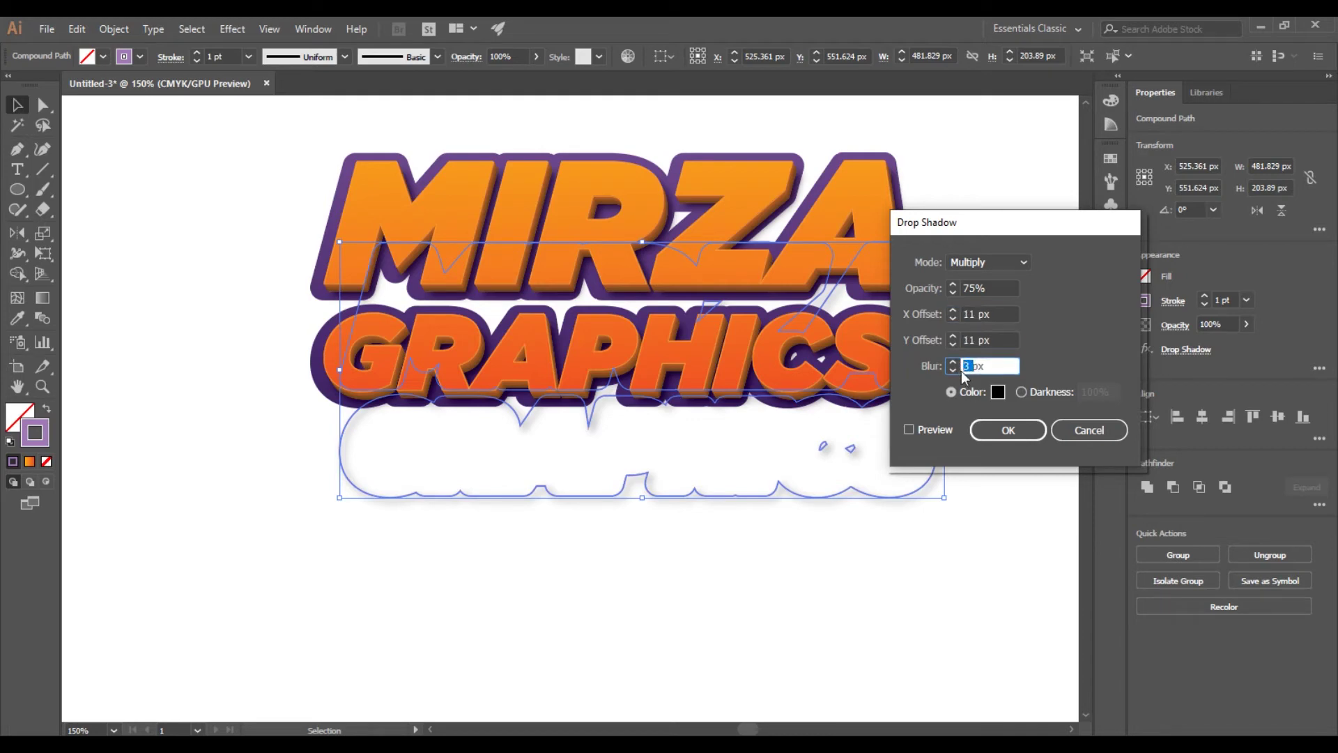
{"action": "type", "text": "1"}
{"action": "left_click", "coordinate": [1002, 340]}
{"action": "left_click", "coordinate": [934, 429]}
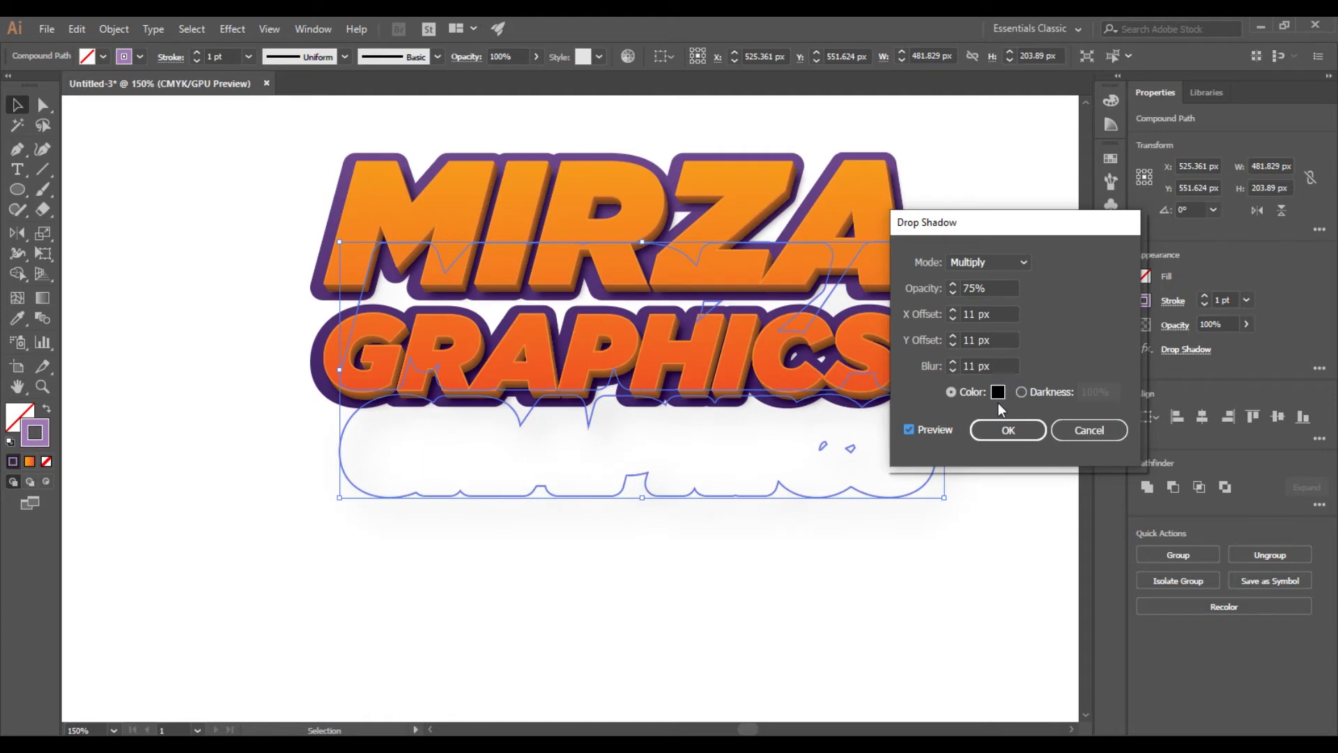
{"action": "left_click", "coordinate": [1079, 432]}
{"action": "left_click", "coordinate": [909, 491]}
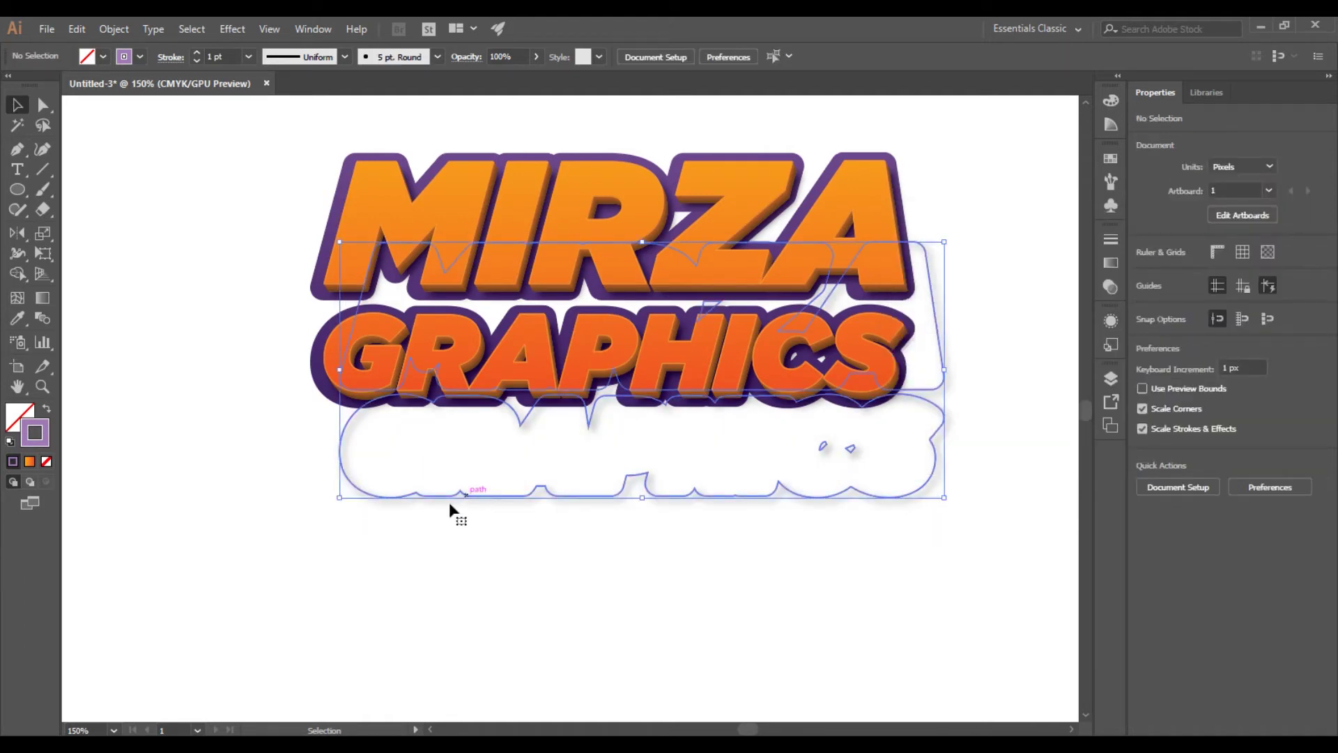
{"action": "left_click", "coordinate": [410, 492]}
{"action": "key", "text": "Delete"}
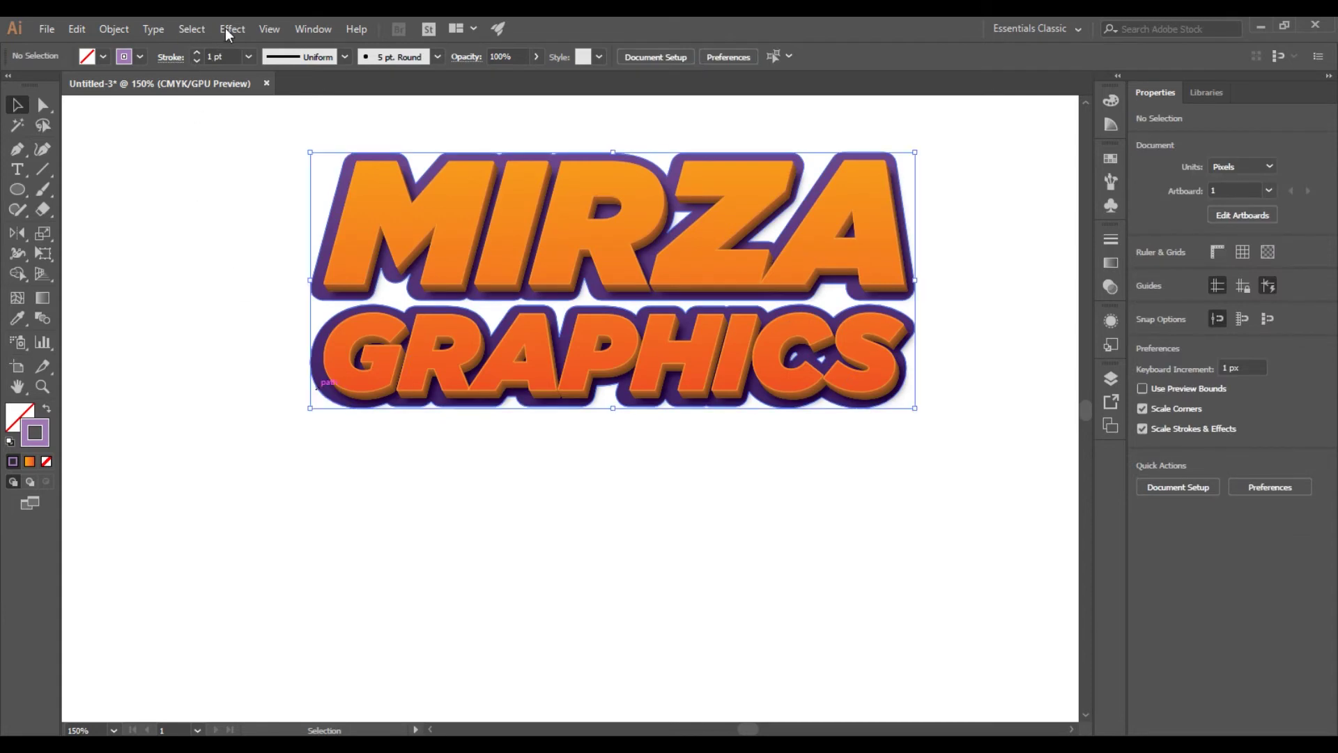
Apply a soft drop shadow to the MIRZA GRAPHICS logo and nudge it slightly upward.
{"action": "left_click", "coordinate": [224, 28]}
{"action": "left_click", "coordinate": [265, 45]}
{"action": "left_click", "coordinate": [374, 462]}
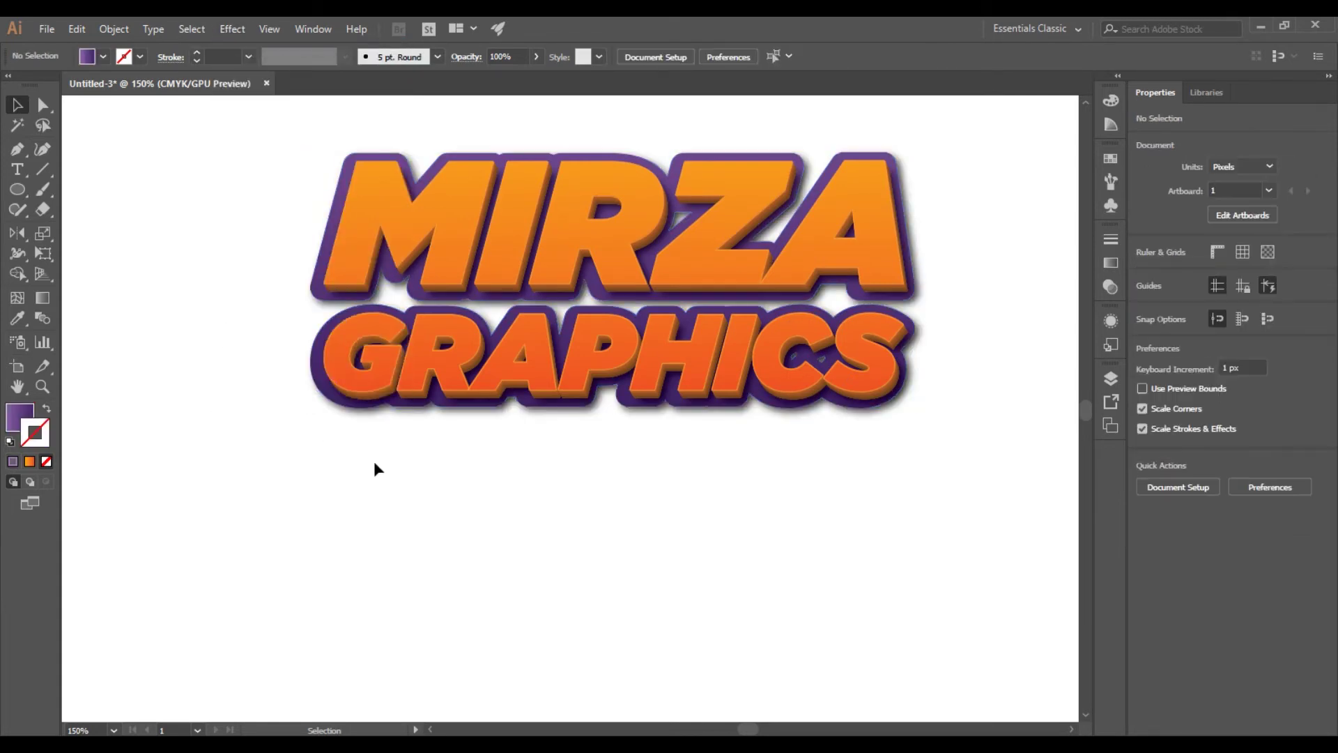
{"action": "scroll", "coordinate": [451, 477], "scroll_direction": "down", "scroll_amount": 2}
{"action": "scroll", "coordinate": [614, 365], "scroll_direction": "up", "scroll_amount": 9}
{"action": "left_click_drag", "start_coordinate": [446, 439], "coordinate": [446, 433]}
Drag the spare black MIRZA GRAPHICS text from beside the artboard to below the logo.
{"action": "scroll", "coordinate": [446, 434], "scroll_direction": "down", "scroll_amount": 3}
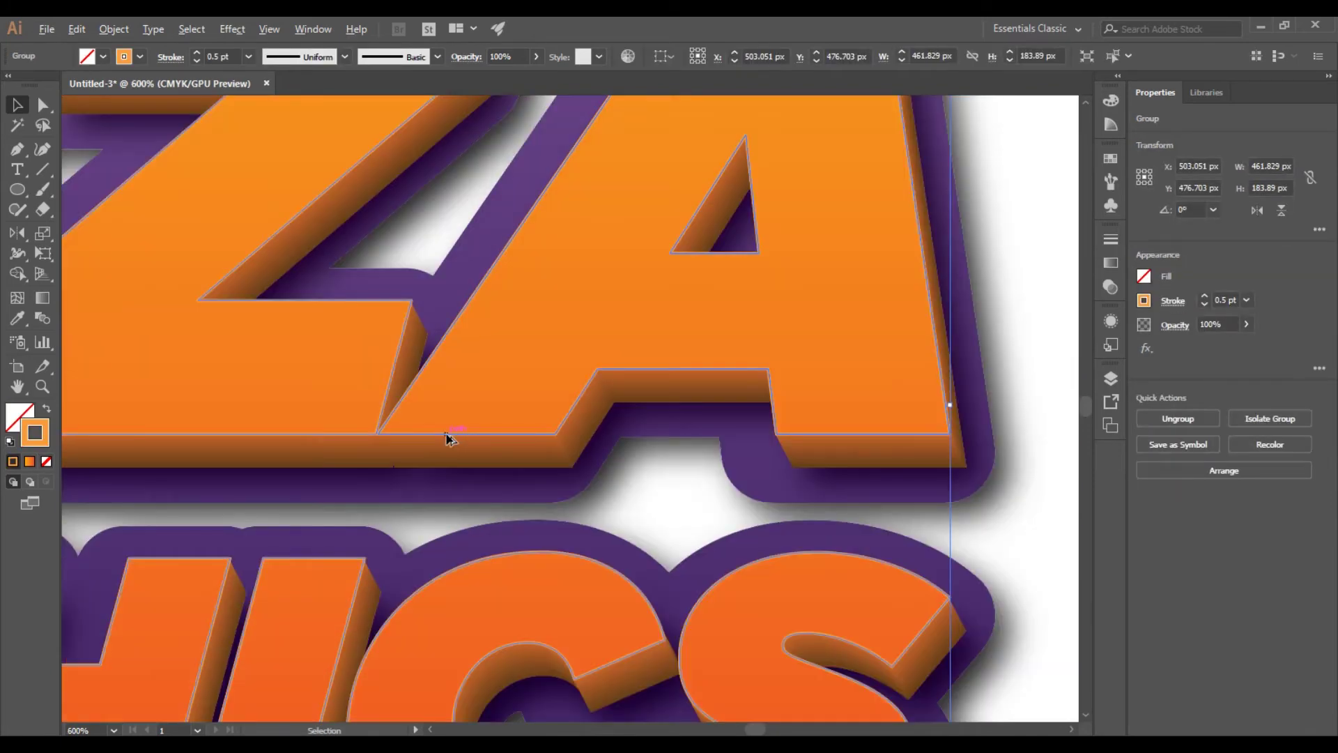
{"action": "scroll", "coordinate": [918, 460], "scroll_direction": "down", "scroll_amount": 2}
{"action": "left_click", "coordinate": [901, 509]}
{"action": "scroll", "coordinate": [901, 511], "scroll_direction": "down", "scroll_amount": 1}
{"action": "scroll", "coordinate": [901, 512], "scroll_direction": "down", "scroll_amount": 2}
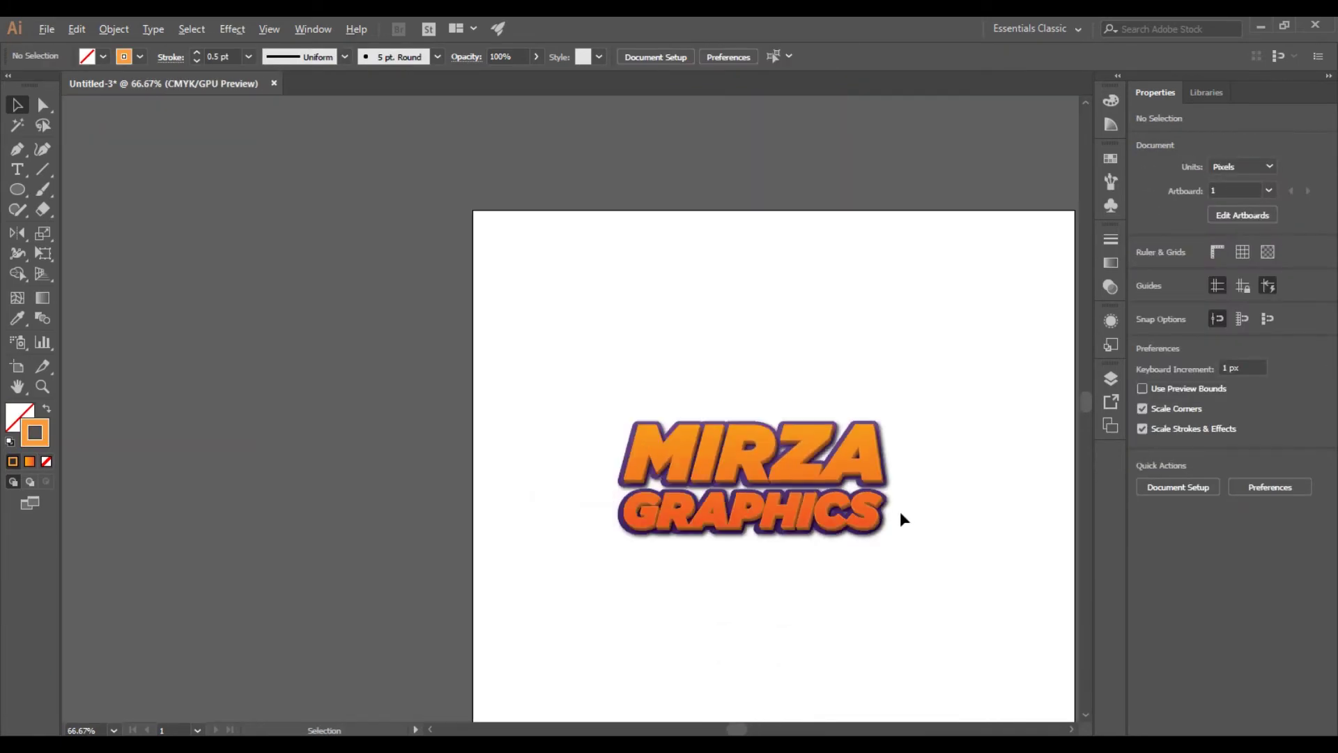
{"action": "scroll", "coordinate": [896, 488], "scroll_direction": "down", "scroll_amount": 2}
{"action": "scroll", "coordinate": [886, 432], "scroll_direction": "right", "scroll_amount": 3}
{"action": "left_click", "coordinate": [918, 377]}
{"action": "left_click", "coordinate": [877, 451]}
{"action": "scroll", "coordinate": [976, 418], "scroll_direction": "right", "scroll_amount": 3}
{"action": "left_click", "coordinate": [998, 387]}
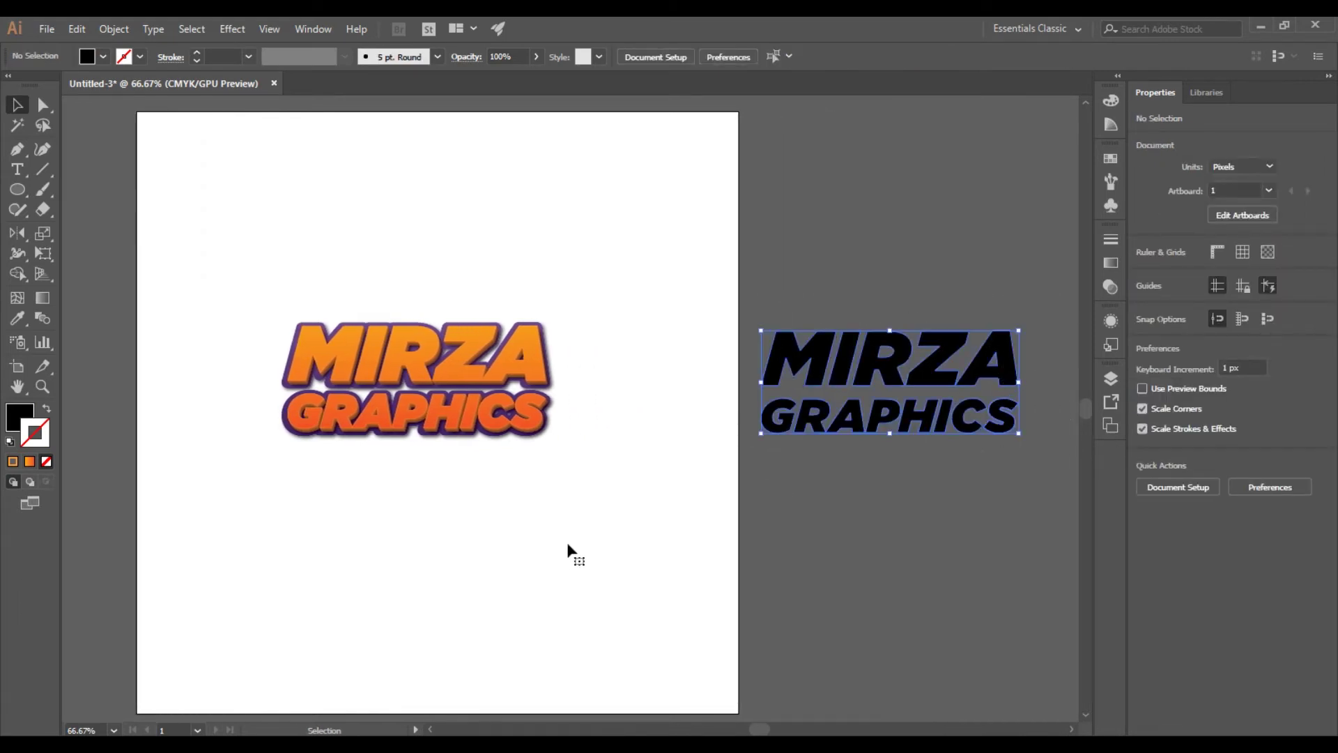
{"action": "left_click_drag", "start_coordinate": [568, 551], "coordinate": [550, 568]}
Merge the black letters and inset them with a -3 px Offset Path.
{"action": "left_click", "coordinate": [1149, 490]}
{"action": "scroll", "coordinate": [693, 486], "scroll_direction": "down", "scroll_amount": 2}
{"action": "scroll", "coordinate": [693, 486], "scroll_direction": "left", "scroll_amount": 2}
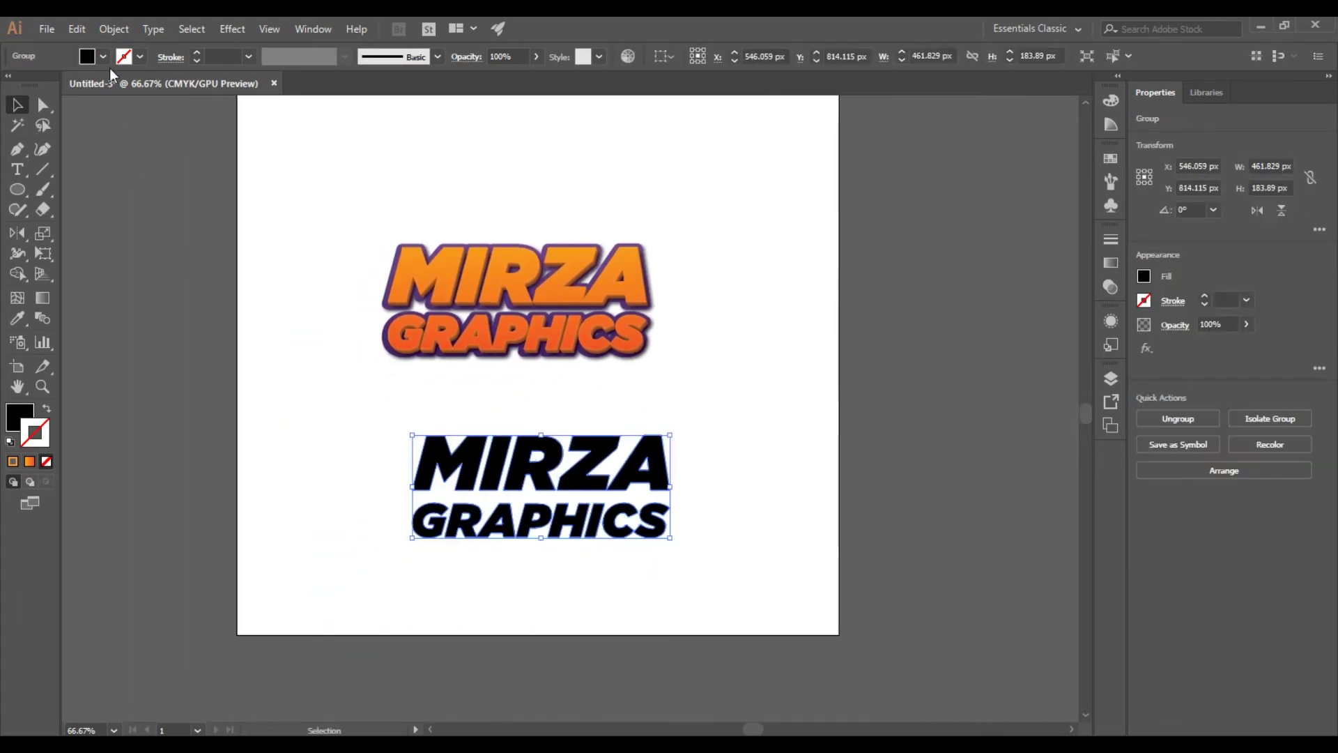
{"action": "left_click", "coordinate": [114, 28]}
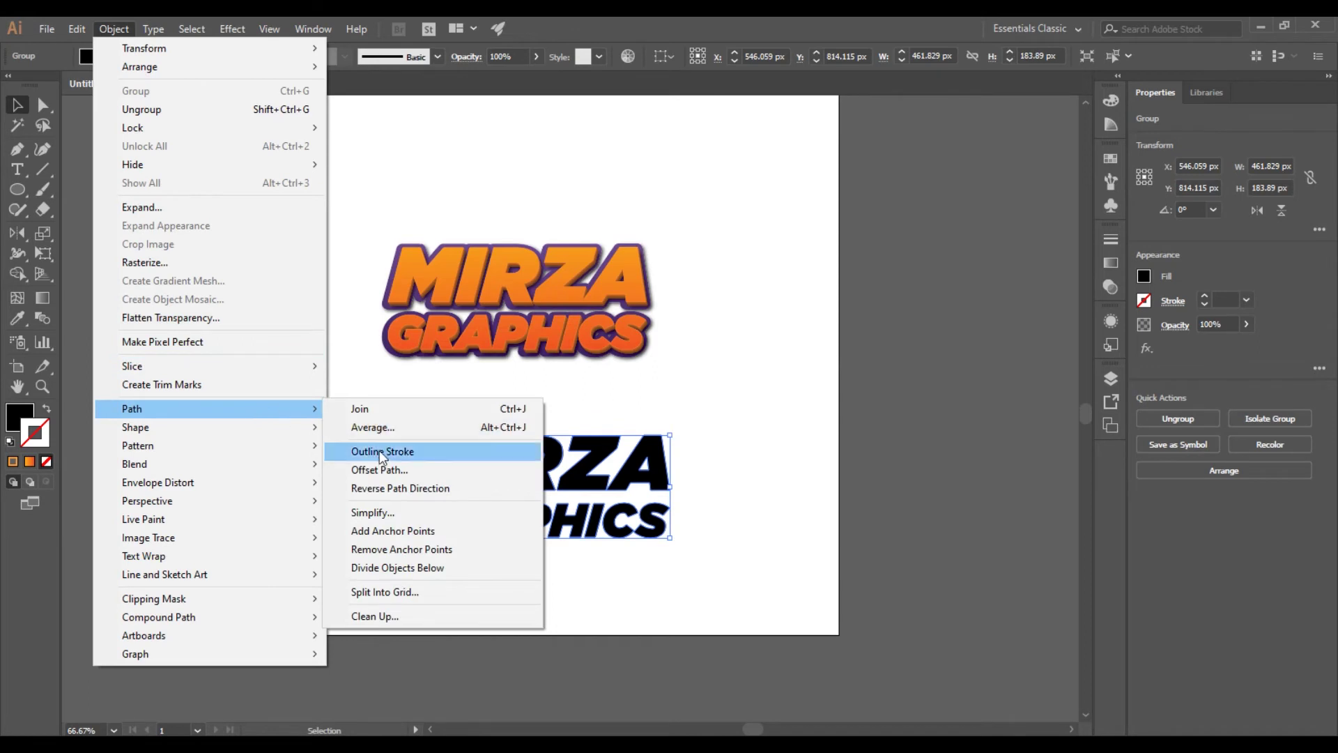
{"action": "left_click", "coordinate": [379, 469]}
{"action": "type", "text": "-3"}
{"action": "left_click", "coordinate": [822, 349]}
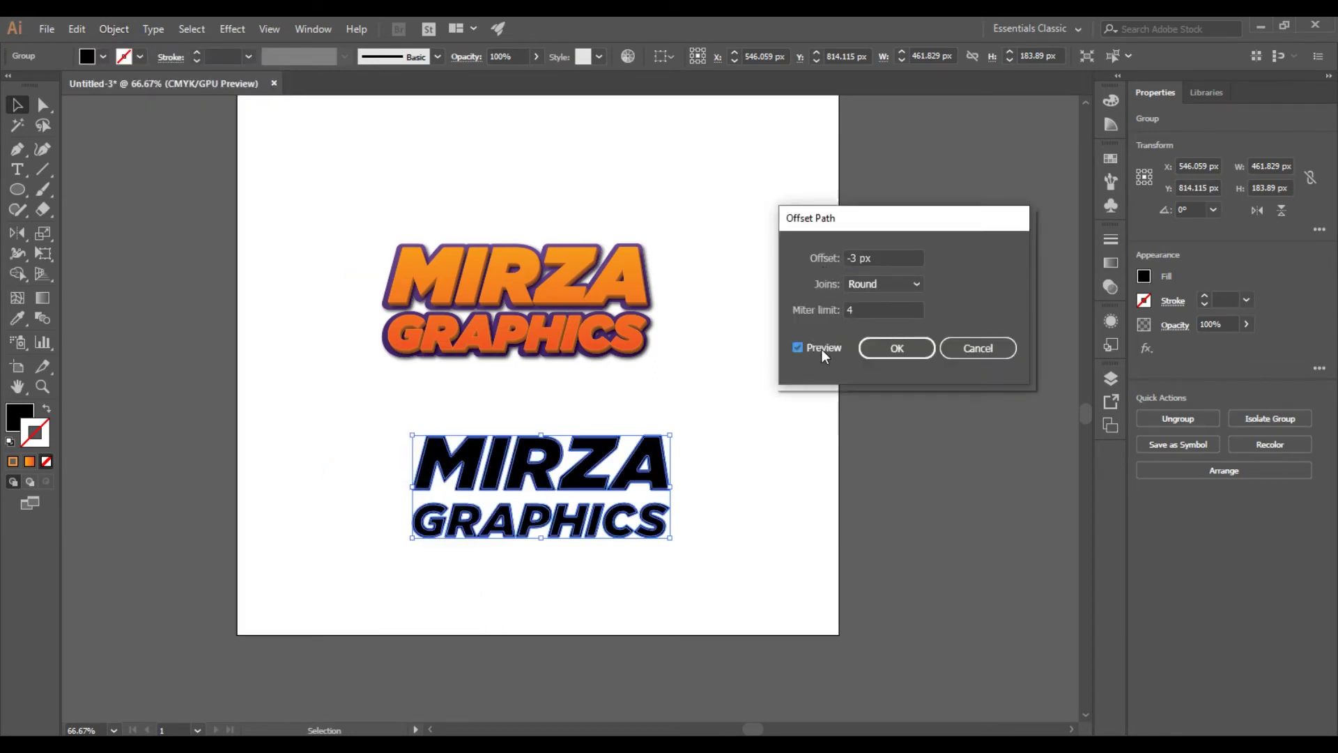
{"action": "key", "text": "alt"}
{"action": "left_click", "coordinate": [852, 259]}
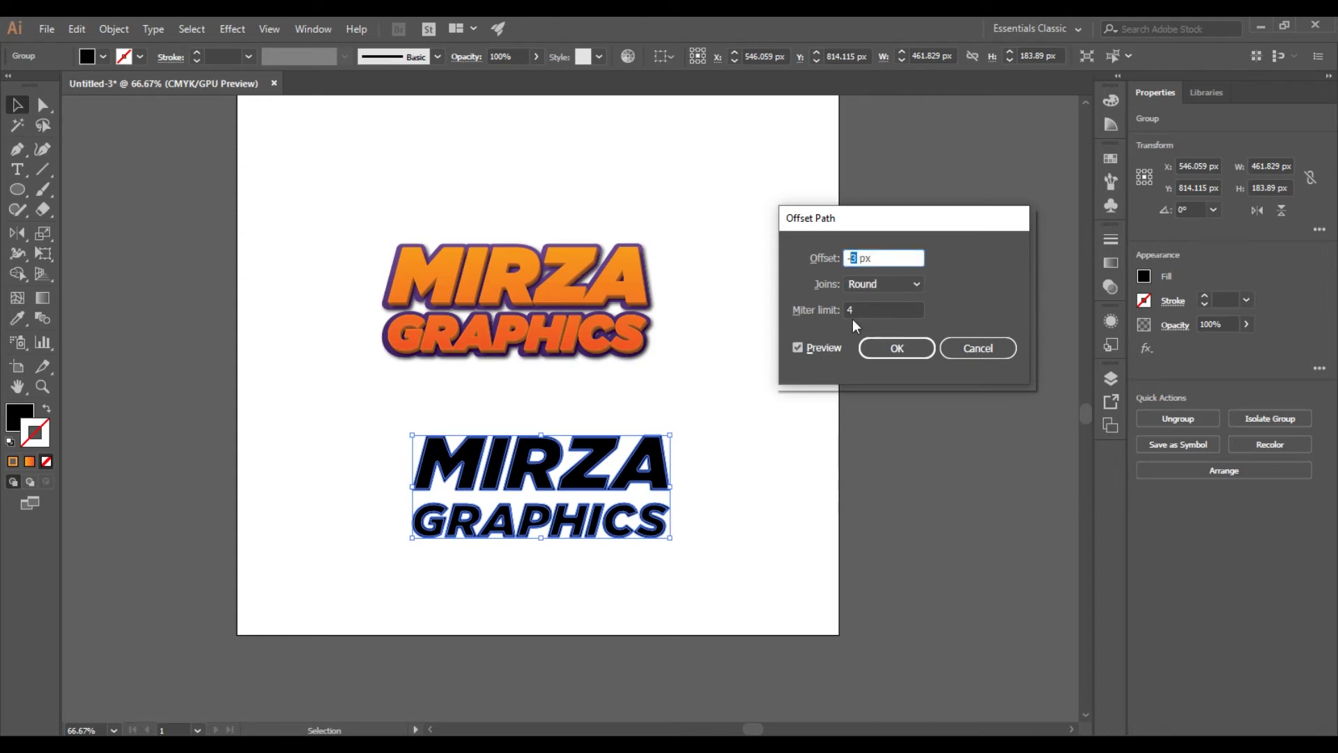
{"action": "type", "text": "-4"}
{"action": "left_click", "coordinate": [897, 348]}
Pull a united copy of the inset text right, ungroup both, and stack the black texts.
{"action": "left_click_drag", "start_coordinate": [667, 530], "coordinate": [978, 468]}
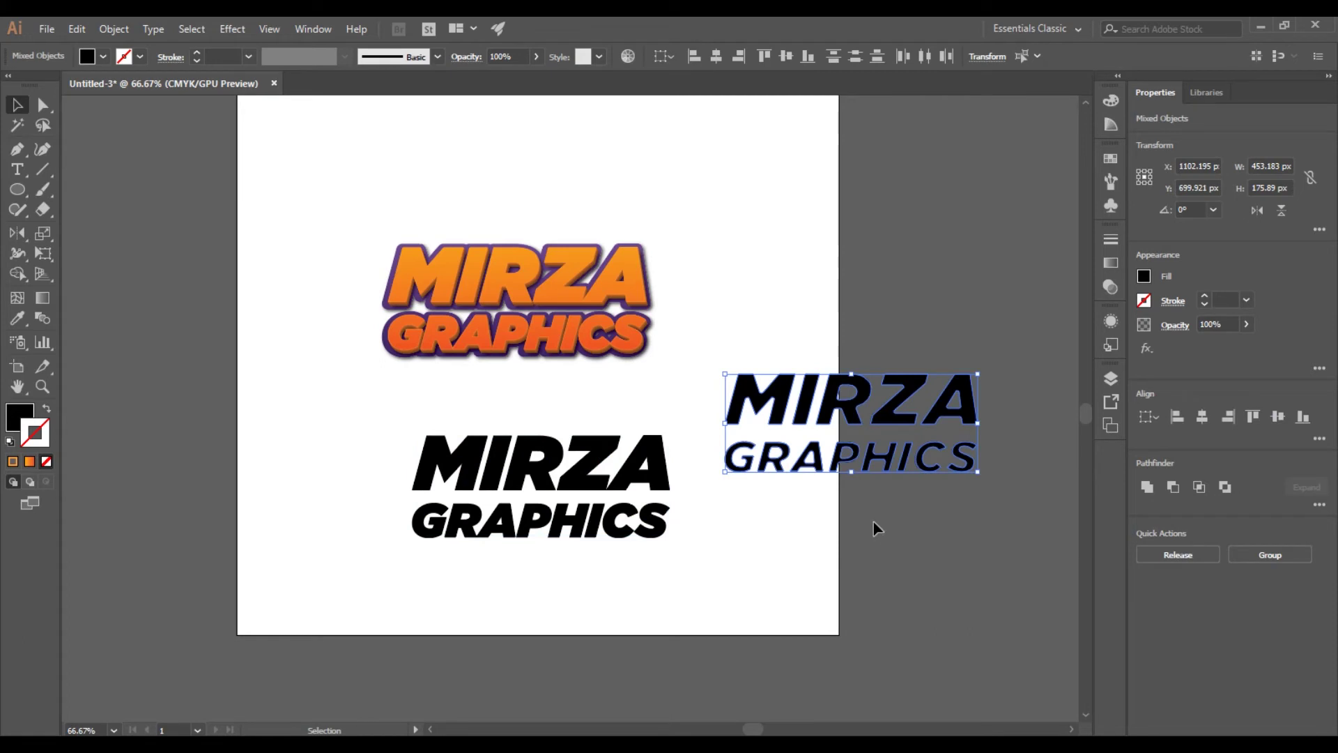
{"action": "left_click", "coordinate": [1146, 488]}
{"action": "left_click_drag", "start_coordinate": [743, 460], "coordinate": [416, 530]}
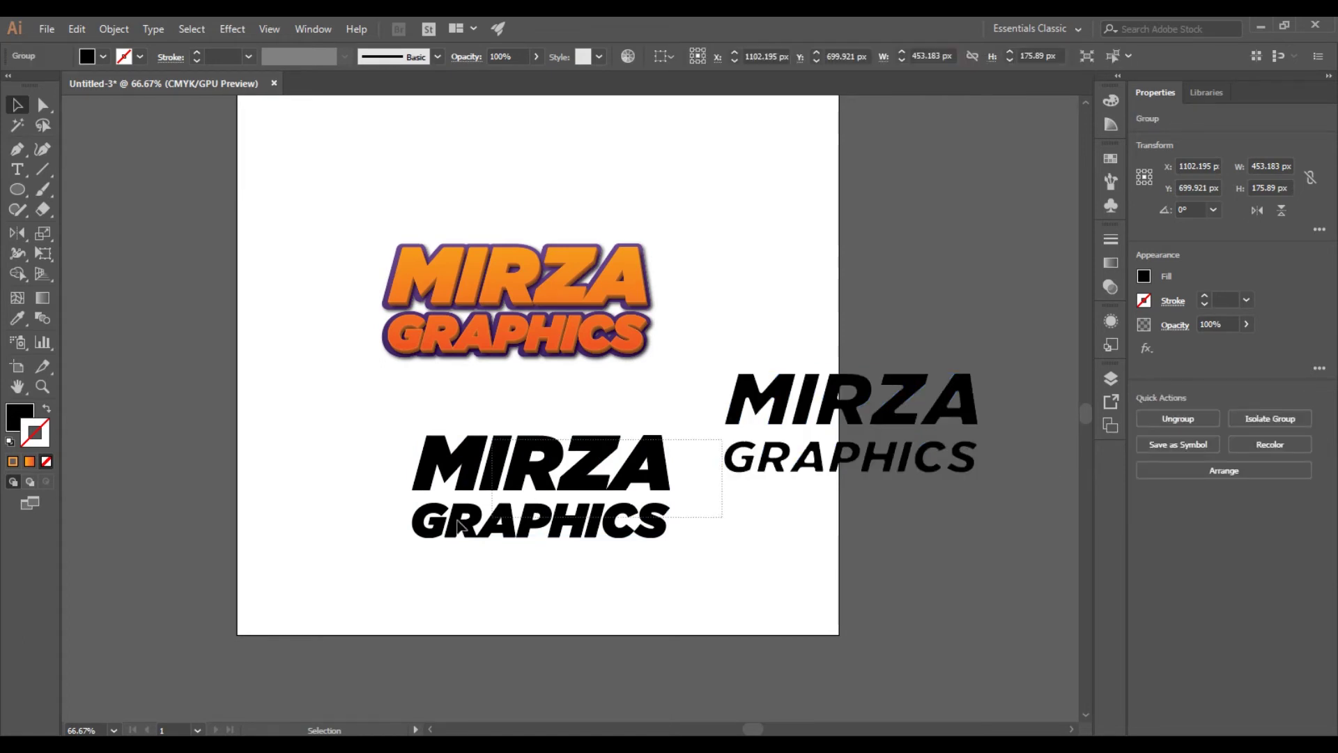
{"action": "right_click", "coordinate": [613, 488]}
{"action": "left_click", "coordinate": [677, 359]}
{"action": "left_click", "coordinate": [679, 435]}
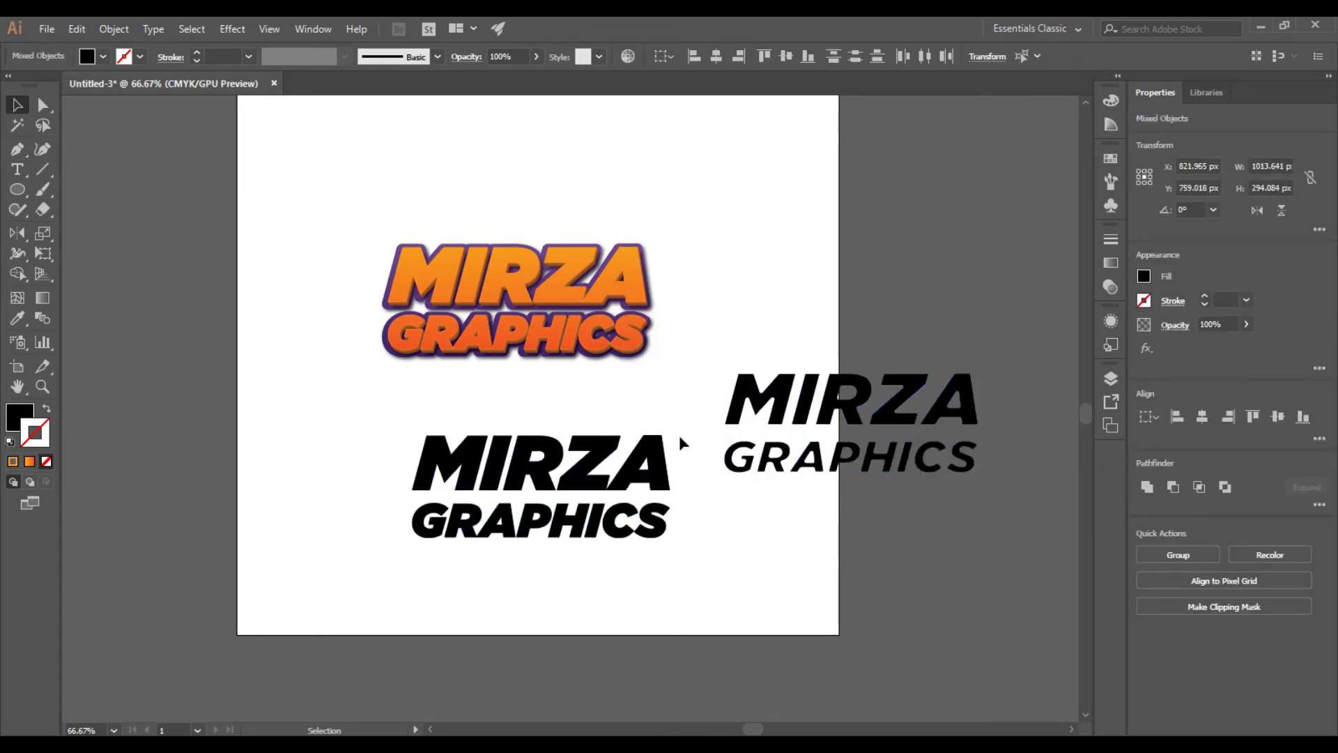
{"action": "left_click_drag", "start_coordinate": [419, 534], "coordinate": [731, 472]}
{"action": "left_click", "coordinate": [1001, 412]}
{"action": "scroll", "coordinate": [1002, 412], "scroll_direction": "up", "scroll_amount": 1}
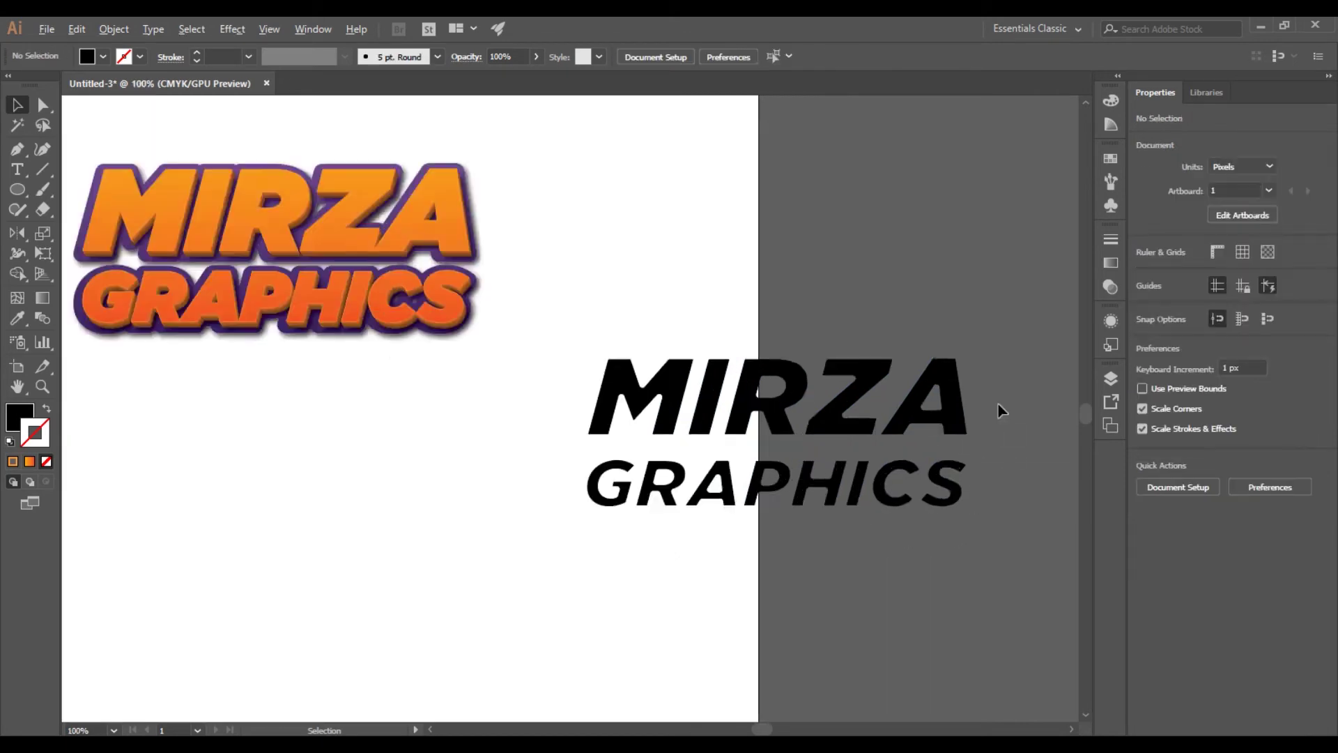
Draw a large ellipse across the top of MIRZA and make MIRZA a compound path.
{"action": "scroll", "coordinate": [1001, 412], "scroll_direction": "up", "scroll_amount": 1}
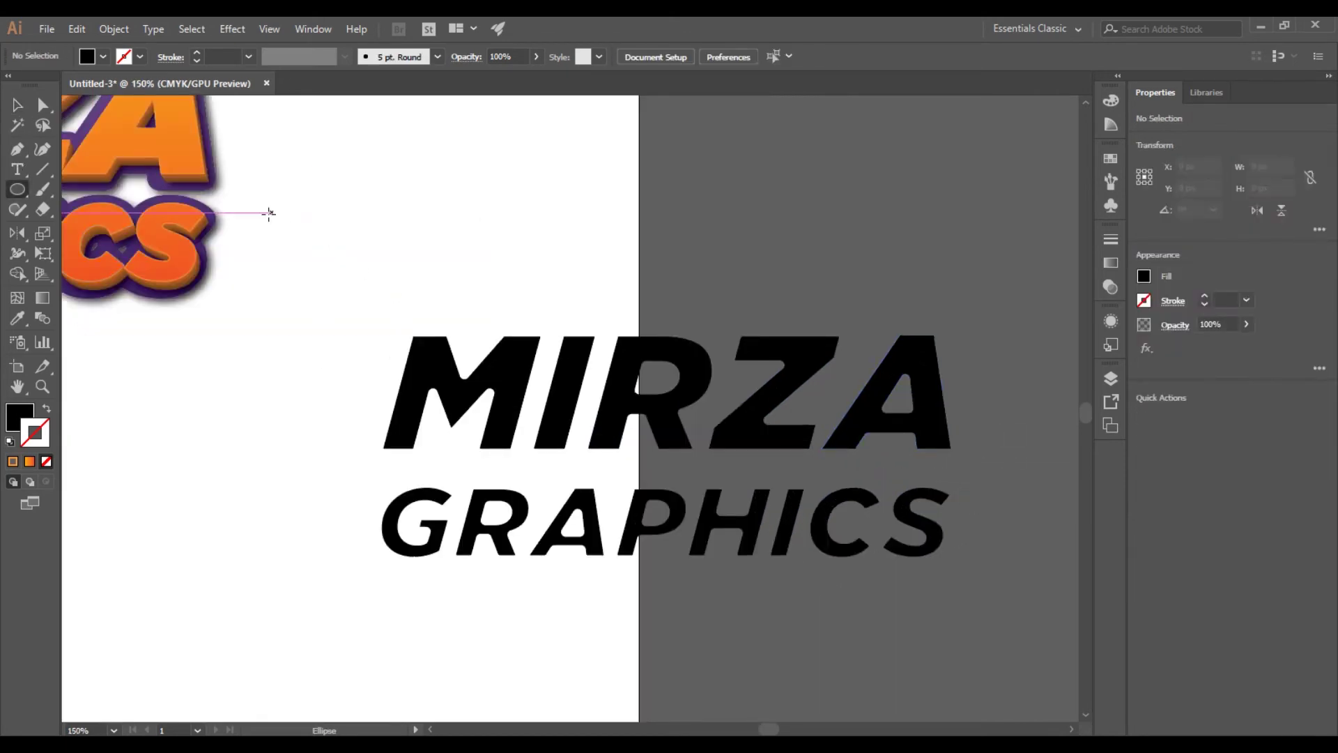
{"action": "left_click_drag", "start_coordinate": [256, 203], "coordinate": [1071, 403]}
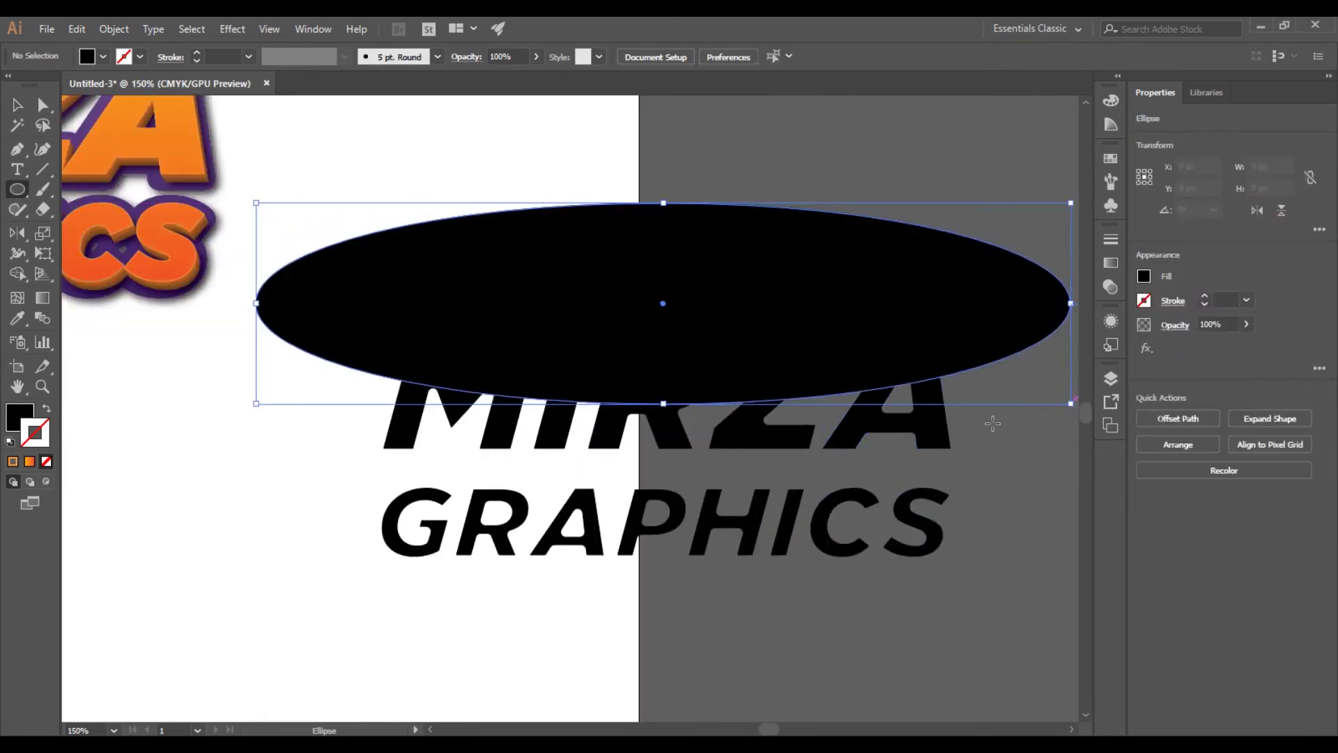
{"action": "left_click", "coordinate": [18, 106]}
{"action": "left_click", "coordinate": [624, 428], "text": "shift"}
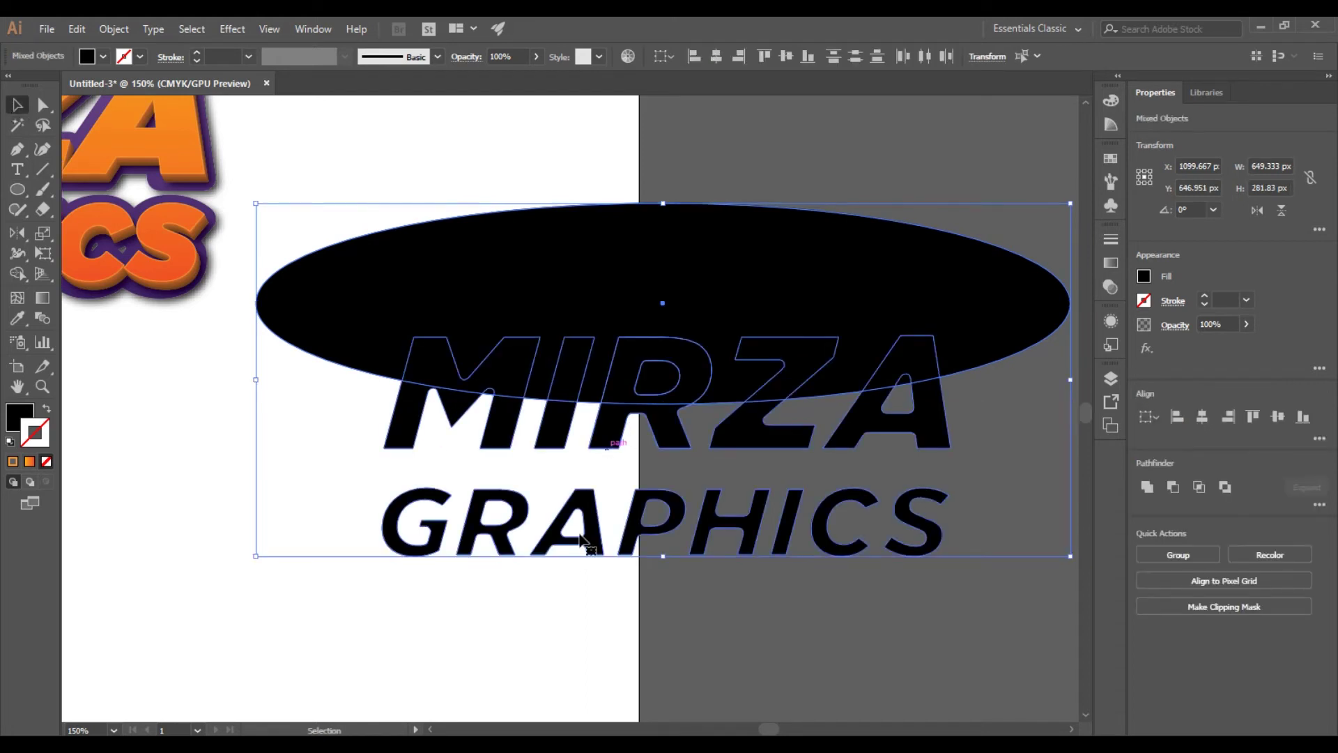
{"action": "left_click", "coordinate": [596, 540]}
{"action": "right_click", "coordinate": [592, 541]}
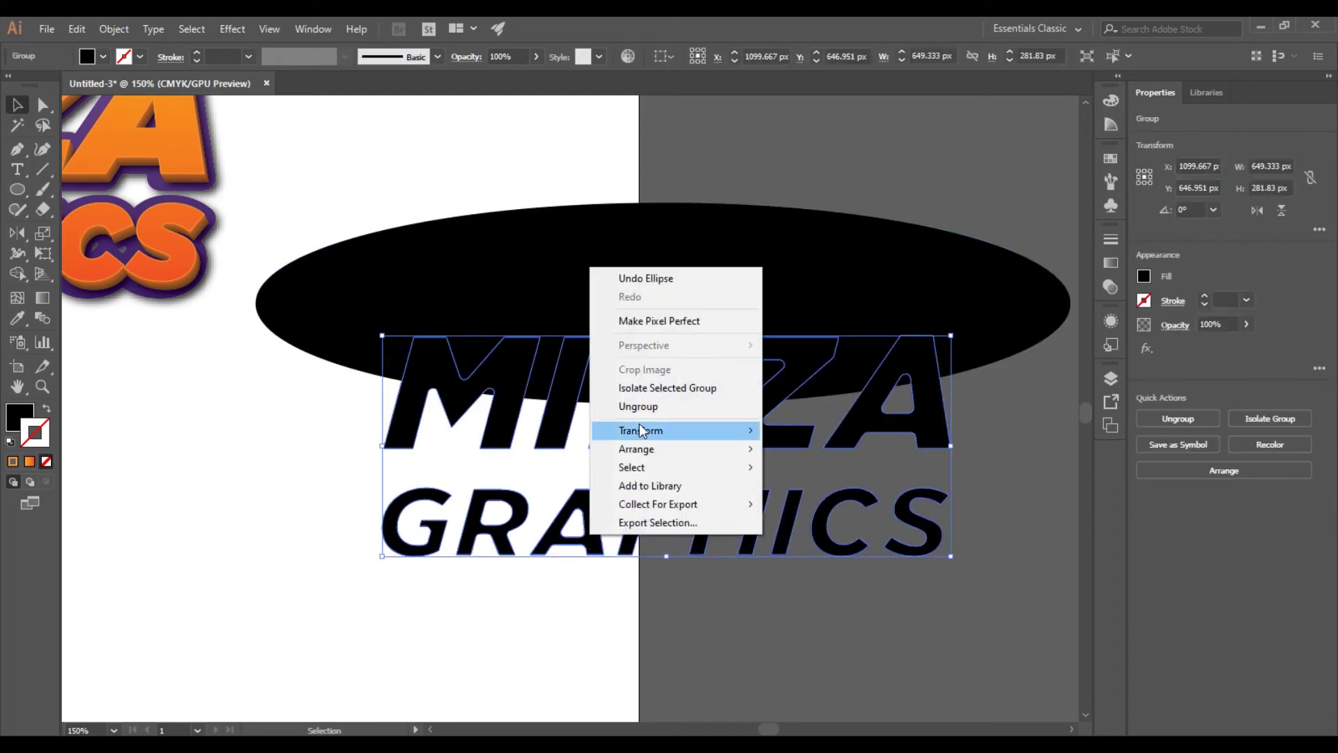
{"action": "key", "text": "Escape"}
{"action": "left_click", "coordinate": [431, 431]}
{"action": "left_click", "coordinate": [570, 441]}
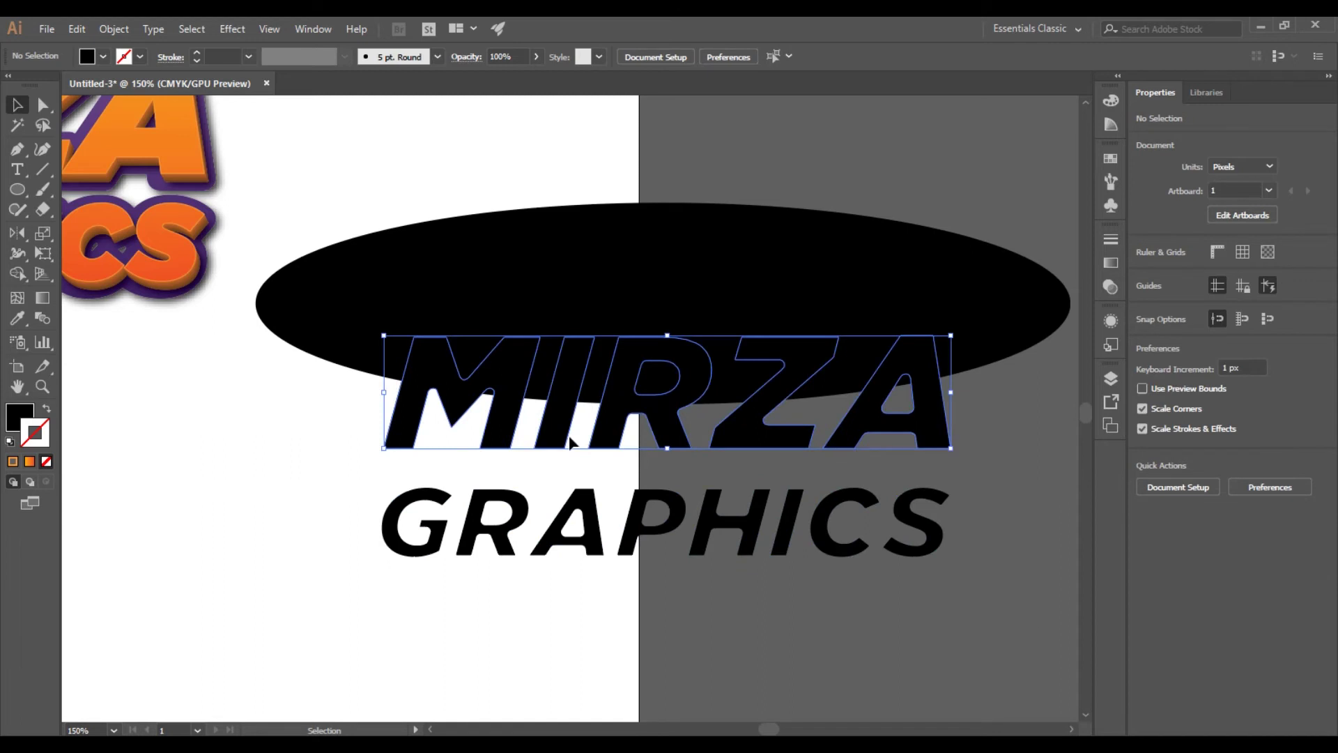
{"action": "left_click", "coordinate": [83, 32]}
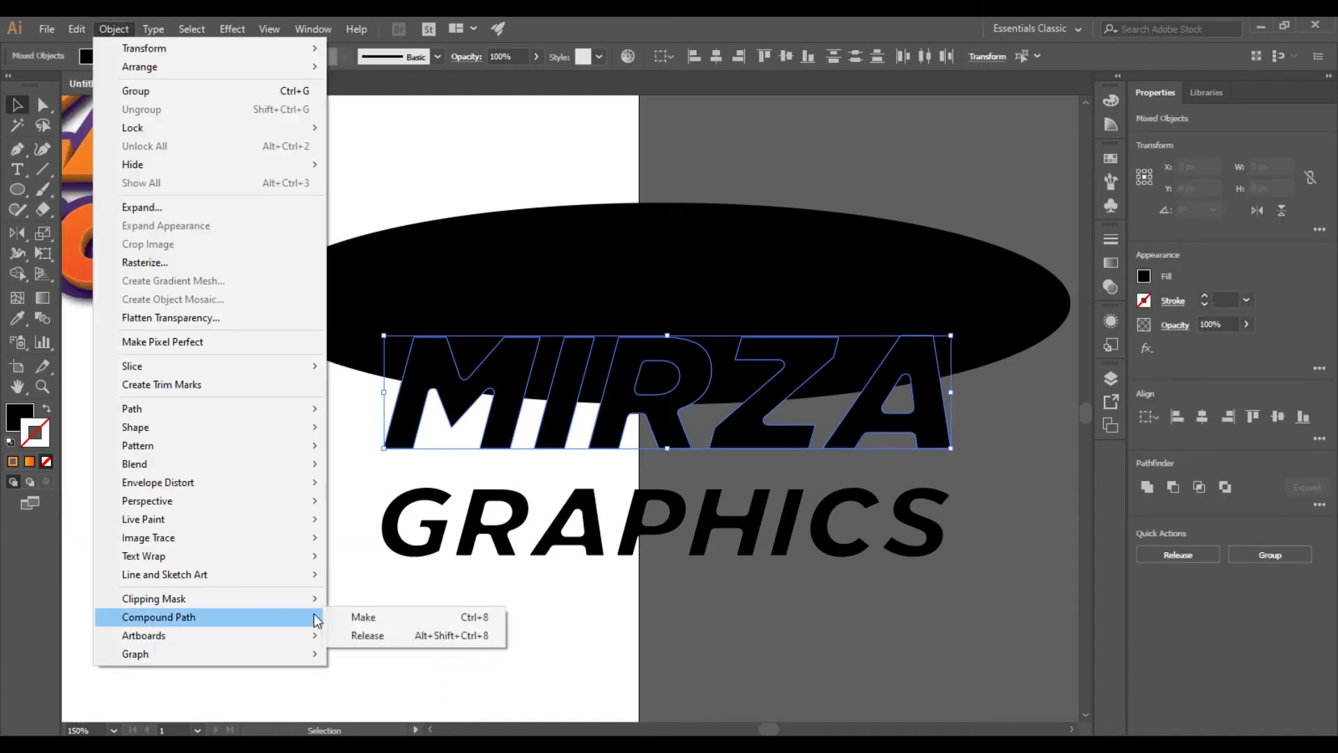
{"action": "left_click", "coordinate": [360, 615]}
Duplicate the ellipse downward and cut the top ellipse out of MIRZA with Minus Front.
{"action": "left_click", "coordinate": [412, 299]}
{"action": "left_click_drag", "start_coordinate": [979, 362], "coordinate": [954, 707]}
{"action": "left_click_drag", "start_coordinate": [980, 404], "coordinate": [324, 336]}
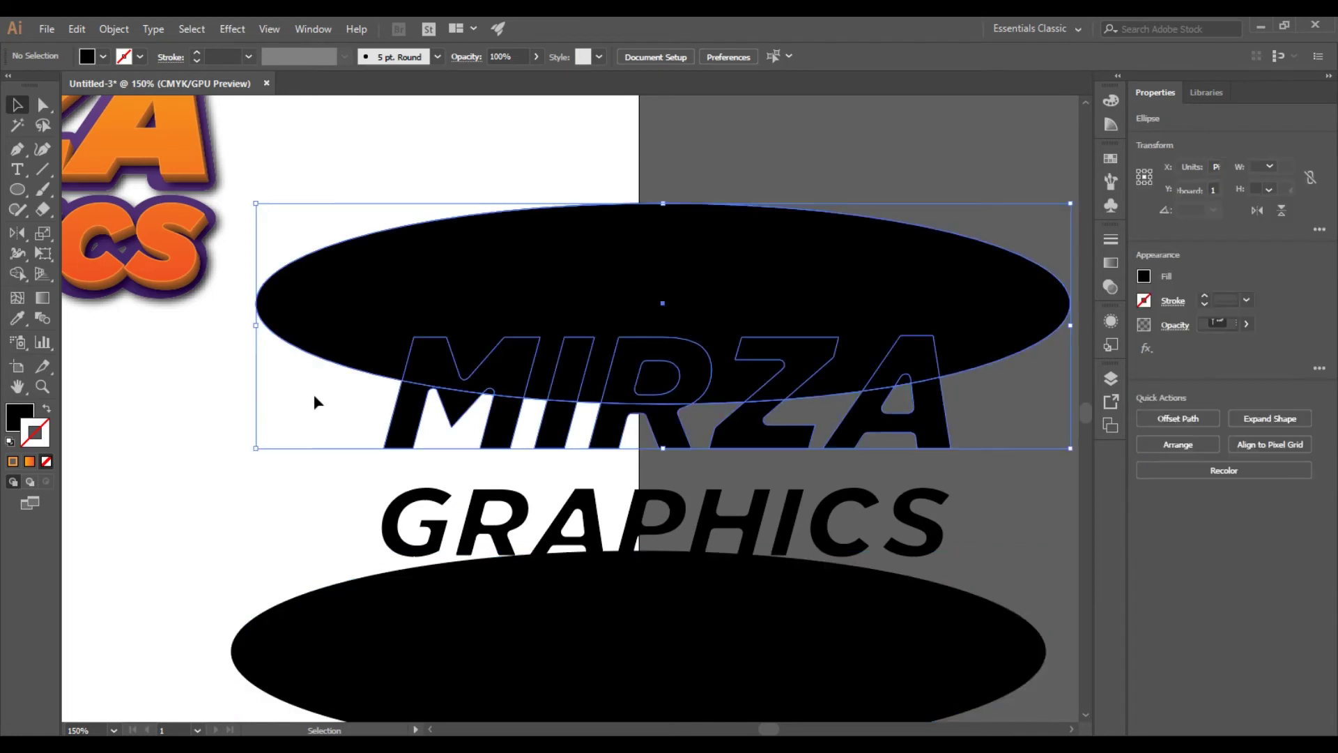
{"action": "left_click", "coordinate": [1163, 488]}
Move the second ellipse over GRAPHICS, make GRAPHICS a compound path, and cut the ellipse out.
{"action": "left_click", "coordinate": [985, 502]}
{"action": "left_click_drag", "start_coordinate": [830, 630], "coordinate": [847, 410]}
{"action": "left_click_drag", "start_coordinate": [962, 612], "coordinate": [392, 550]}
{"action": "left_click", "coordinate": [122, 28]}
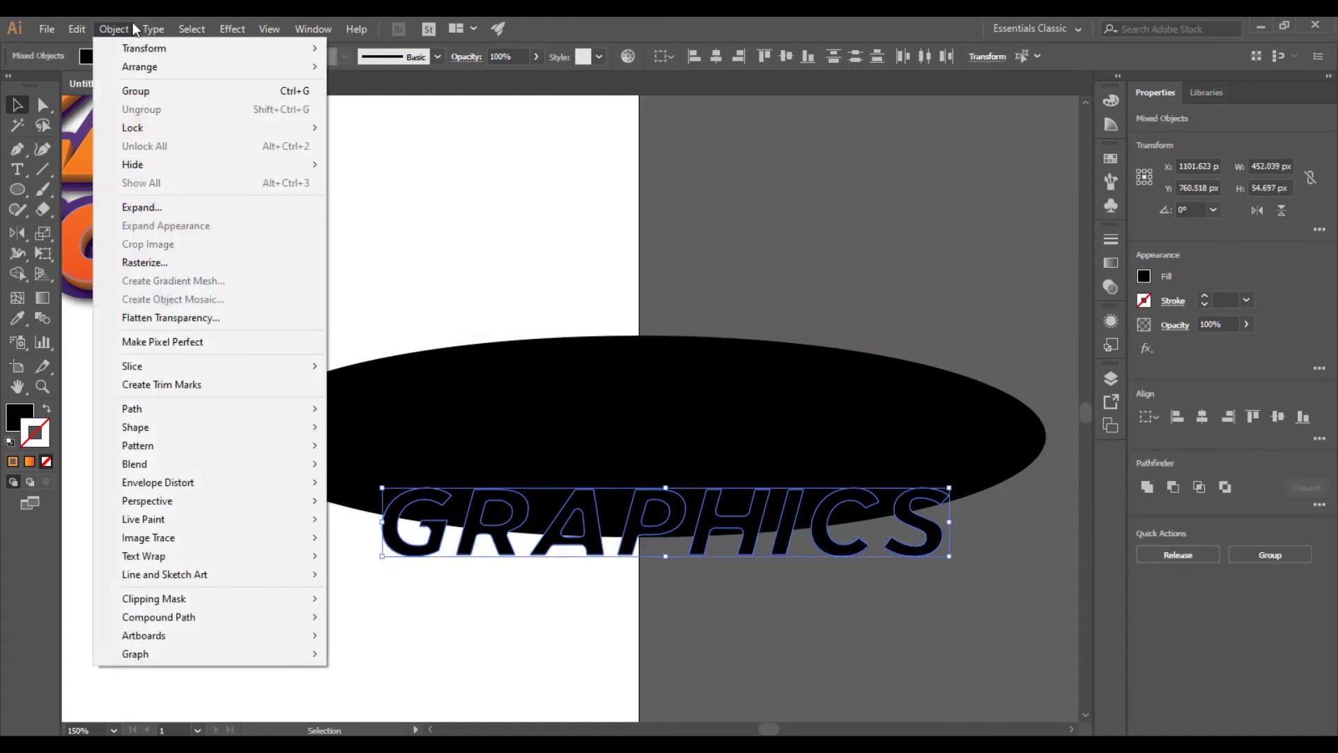
{"action": "left_click", "coordinate": [96, 30]}
{"action": "mouse_move", "coordinate": [159, 617]}
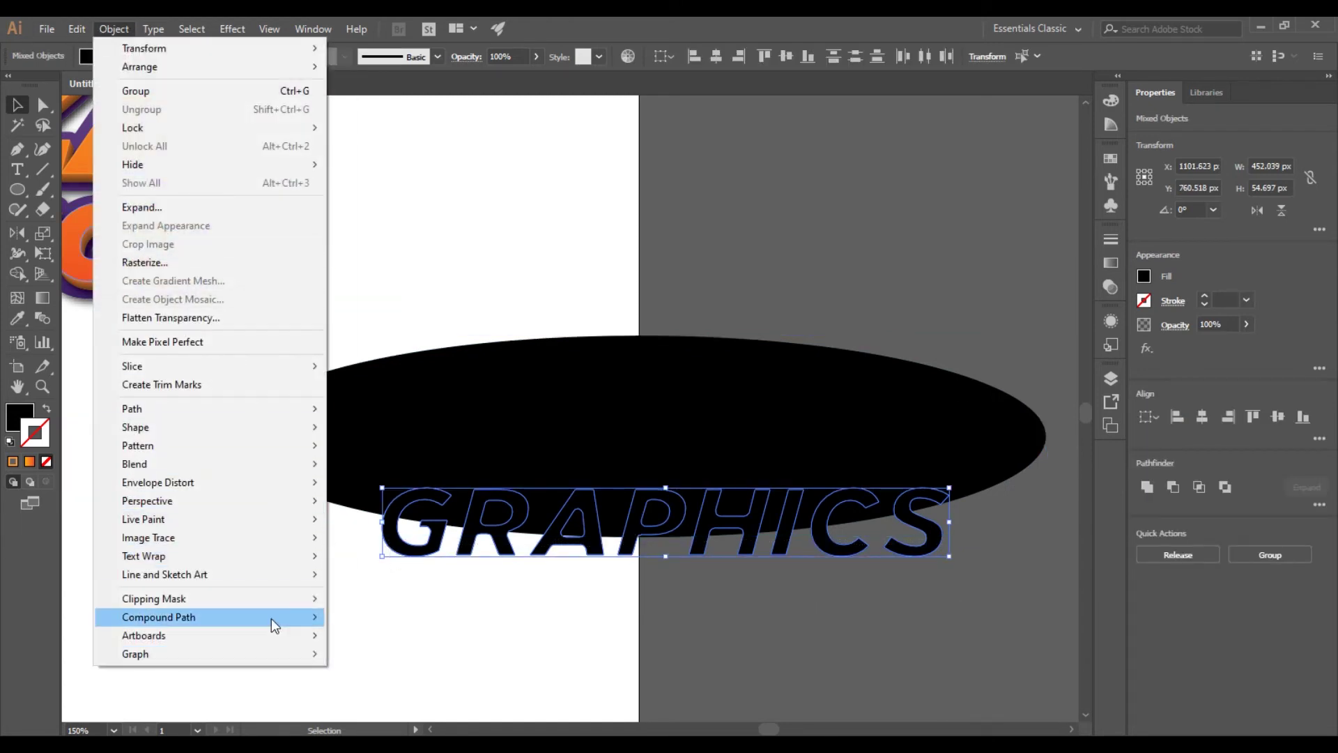
{"action": "left_click", "coordinate": [353, 624]}
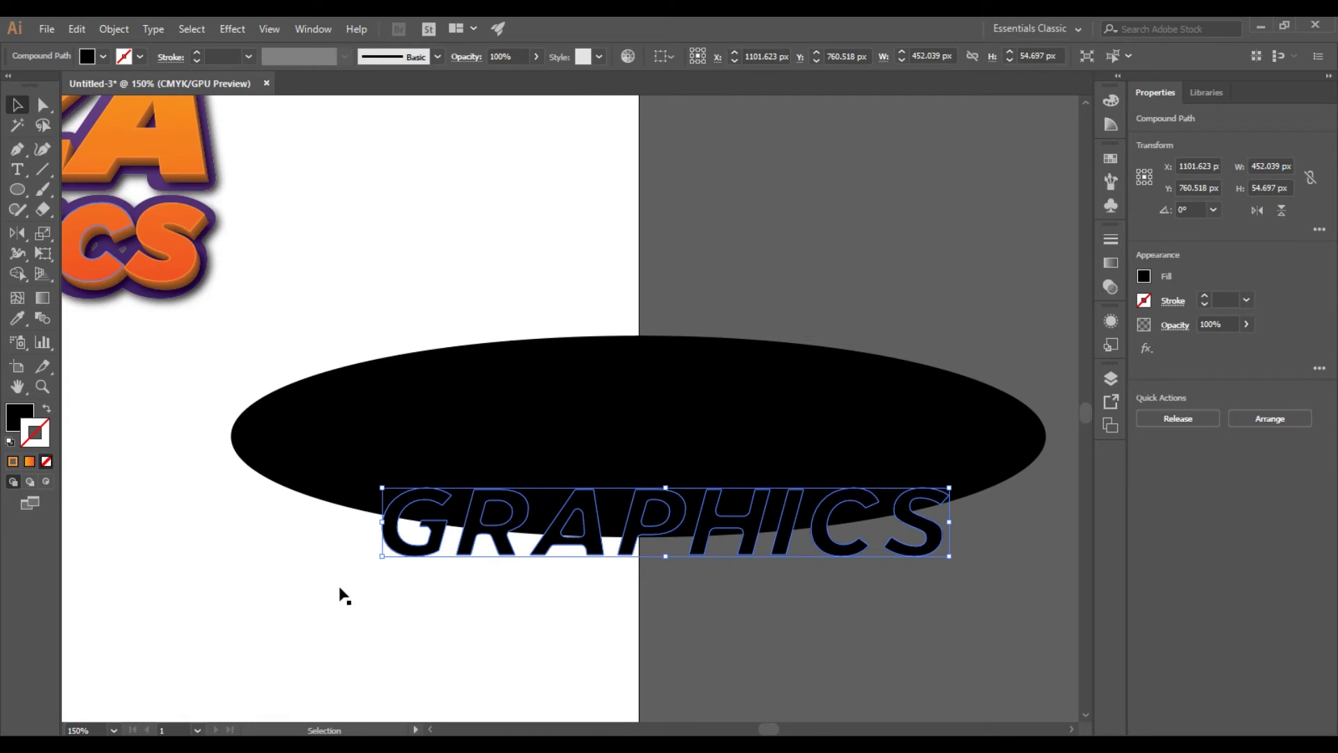
{"action": "left_click_drag", "start_coordinate": [317, 586], "coordinate": [823, 554]}
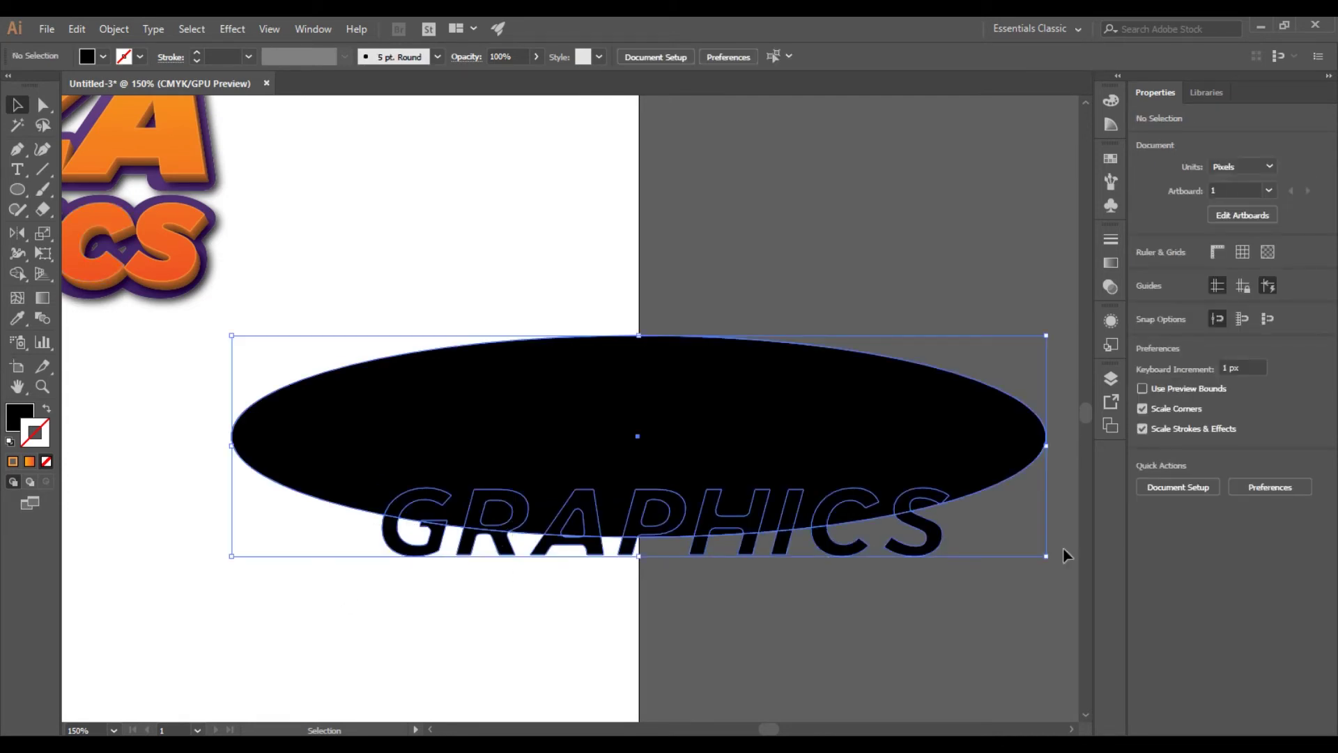
{"action": "left_click", "coordinate": [1173, 486]}
{"action": "left_click", "coordinate": [956, 591]}
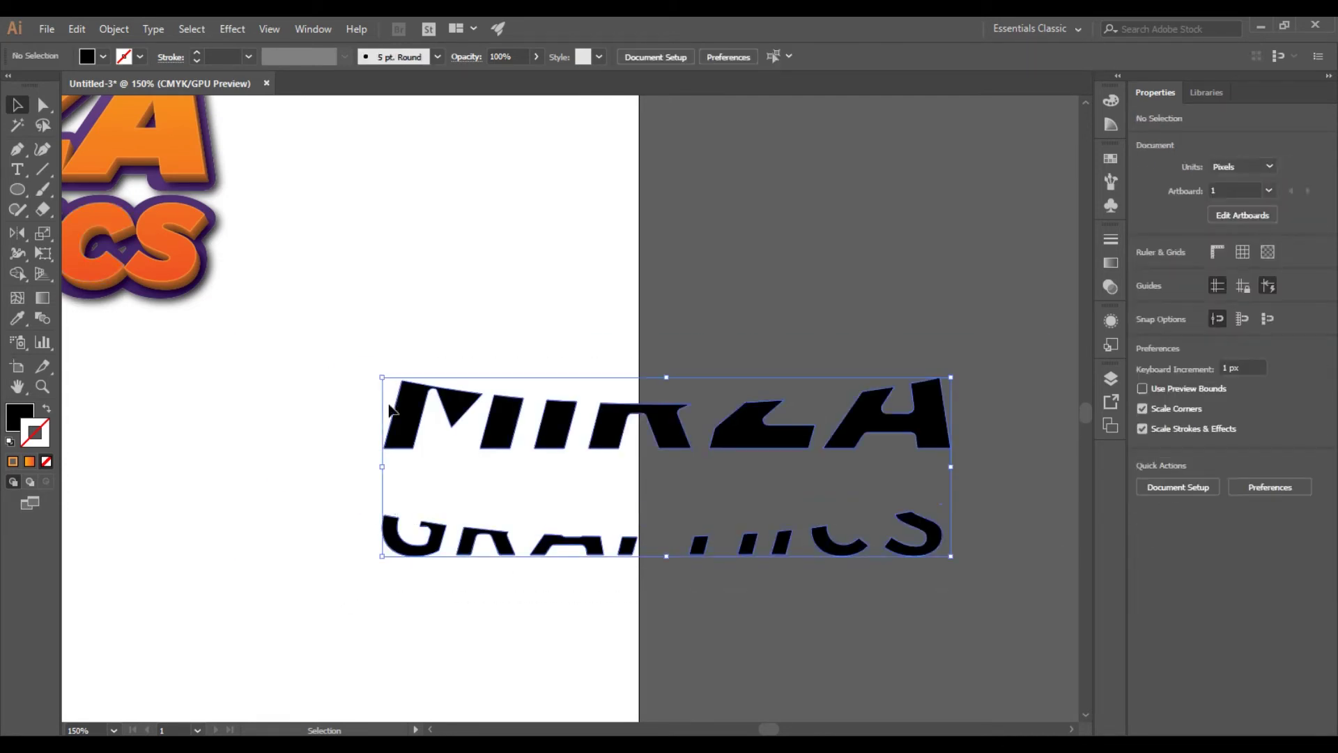
Fill the cut highlight shapes with the light orange sampled from the logo.
{"action": "key", "text": "ctrl+1"}
{"action": "left_click", "coordinate": [24, 422]}
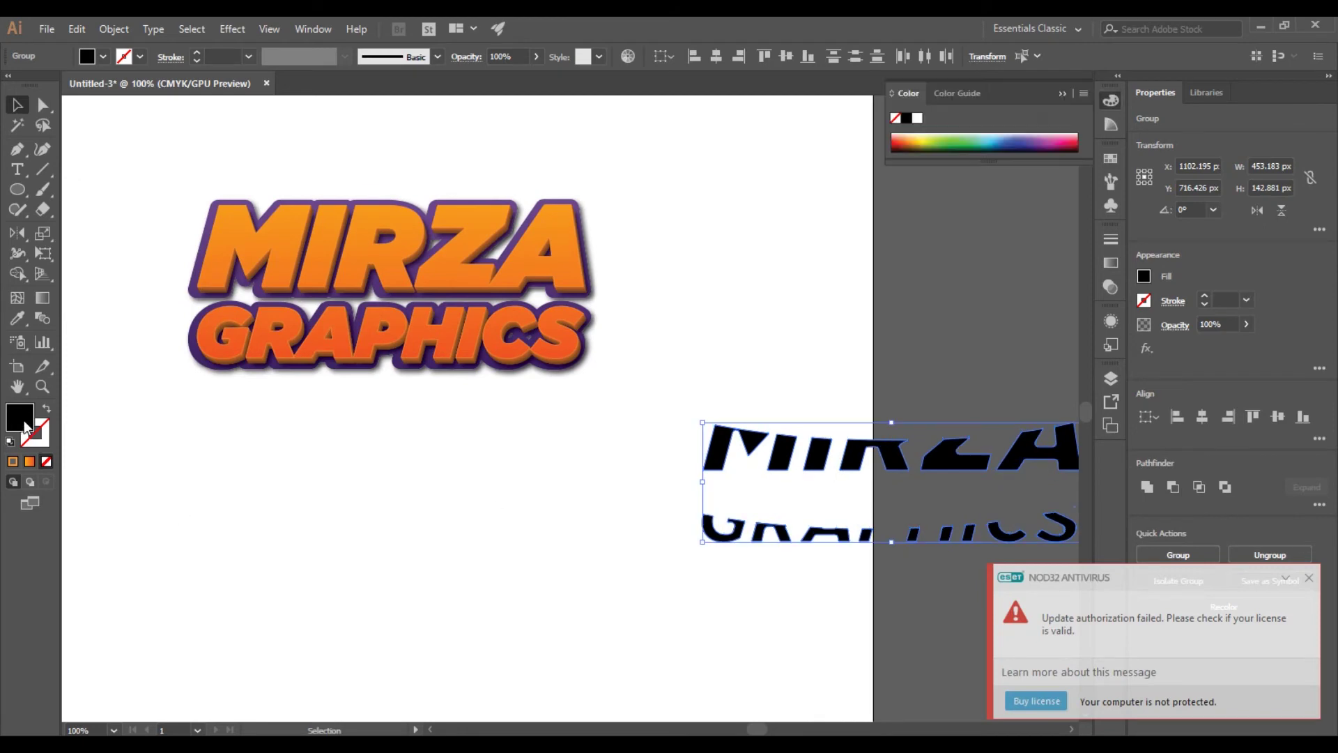
{"action": "double_click", "coordinate": [23, 422]}
{"action": "key", "text": "Escape"}
{"action": "left_click", "coordinate": [527, 286]}
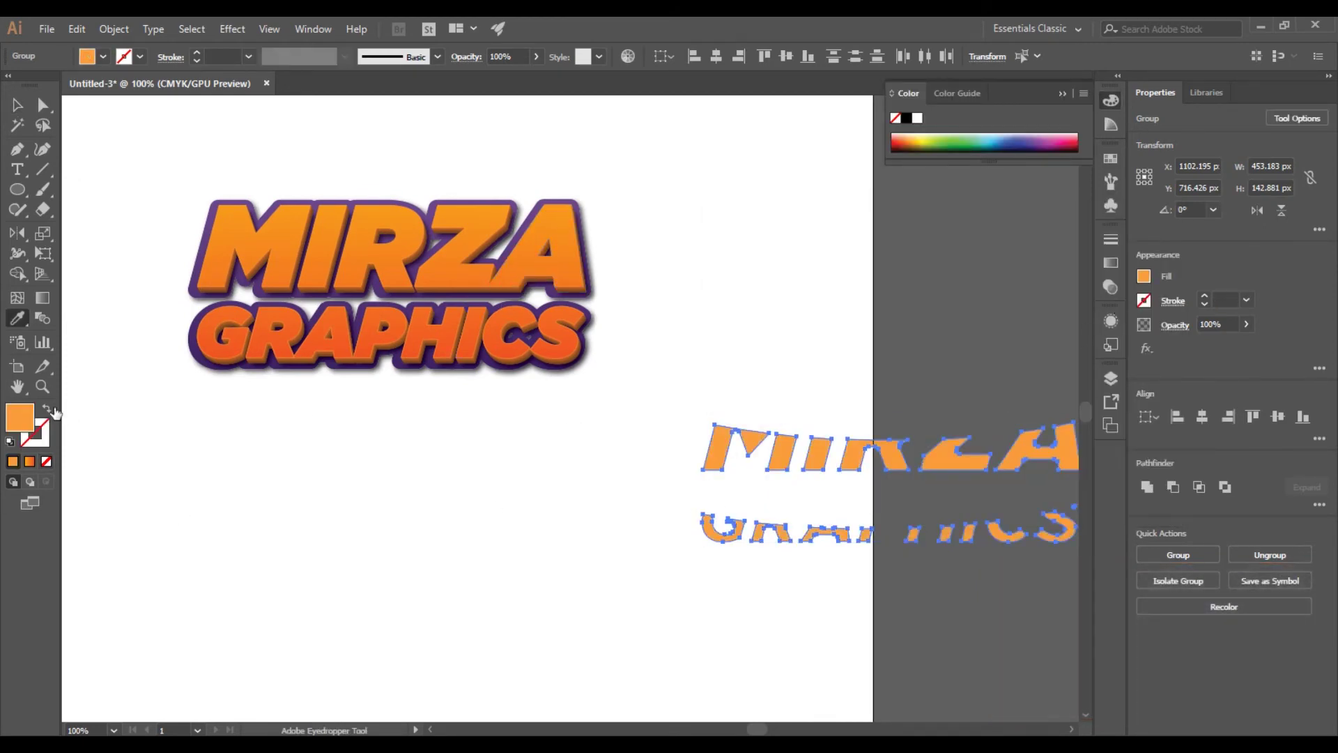
Place the orange highlight over the MIRZA GRAPHICS logo and align it with the letters.
{"action": "left_click_drag", "start_coordinate": [732, 446], "coordinate": [227, 265]}
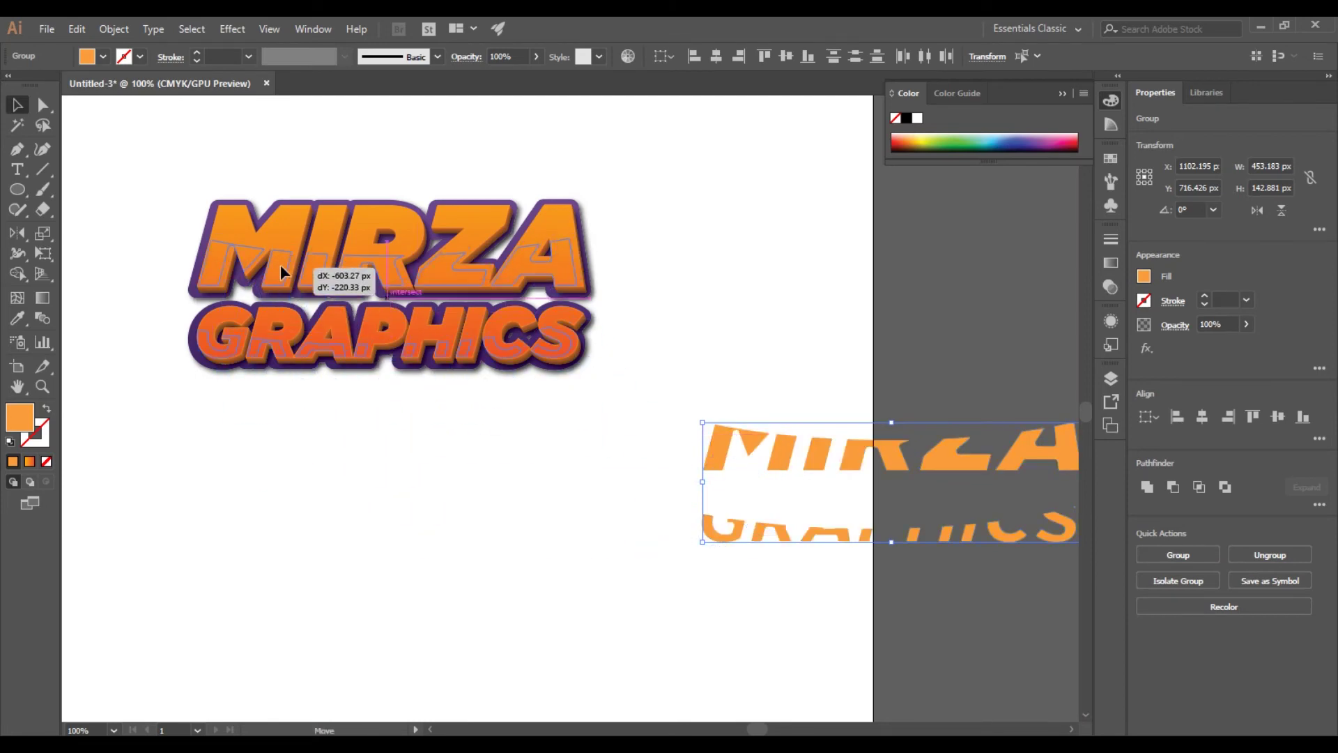
{"action": "scroll", "coordinate": [279, 290], "scroll_direction": "up", "scroll_amount": 2}
{"action": "scroll", "coordinate": [323, 413], "scroll_direction": "up", "scroll_amount": 5}
{"action": "mouse_move", "coordinate": [382, 532]}
{"action": "left_mouse_down"}
{"action": "mouse_move", "coordinate": [469, 464]}
{"action": "mouse_move", "coordinate": [432, 466]}
{"action": "left_mouse_up"}
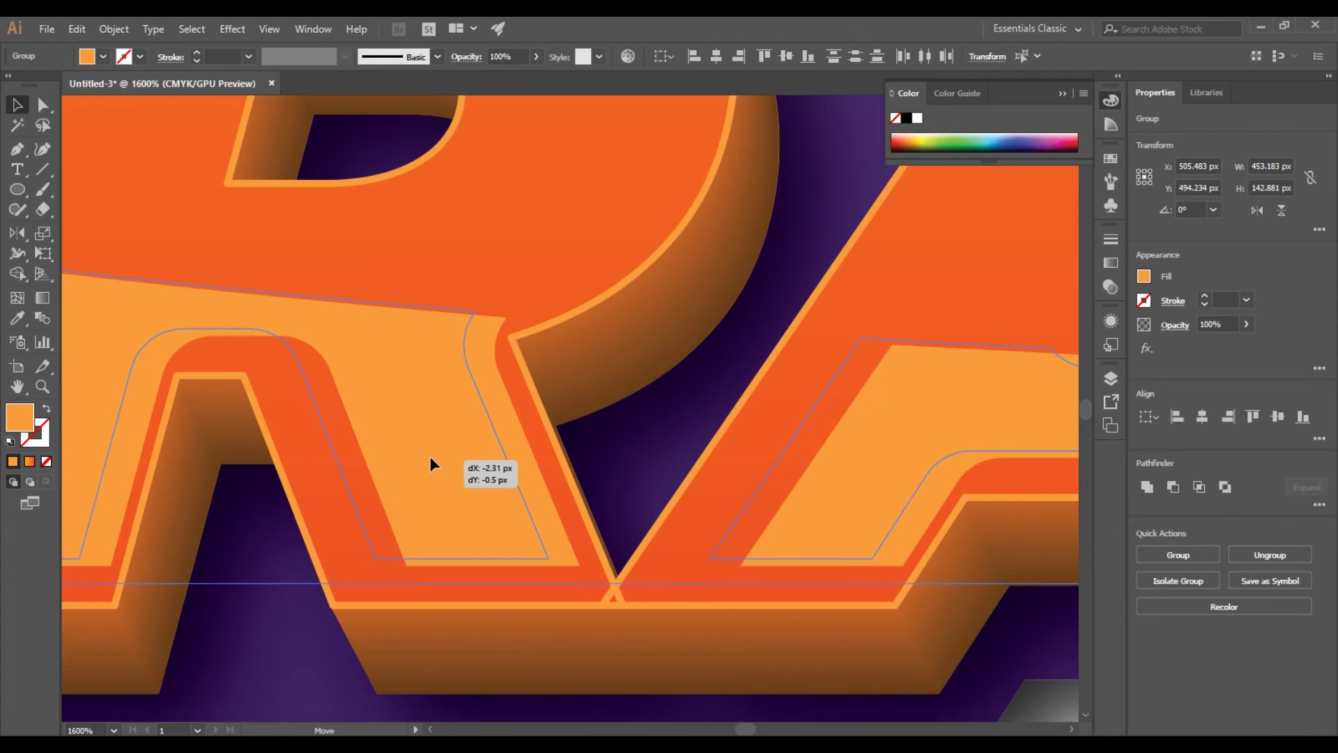
{"action": "scroll", "coordinate": [432, 462], "scroll_direction": "down", "scroll_amount": 2}
{"action": "scroll", "coordinate": [432, 462], "scroll_direction": "down", "scroll_amount": 2}
{"action": "scroll", "coordinate": [905, 487], "scroll_direction": "up", "scroll_amount": 4}
{"action": "left_click_drag", "start_coordinate": [905, 487], "coordinate": [868, 461]}
{"action": "scroll", "coordinate": [866, 472], "scroll_direction": "down", "scroll_amount": 3}
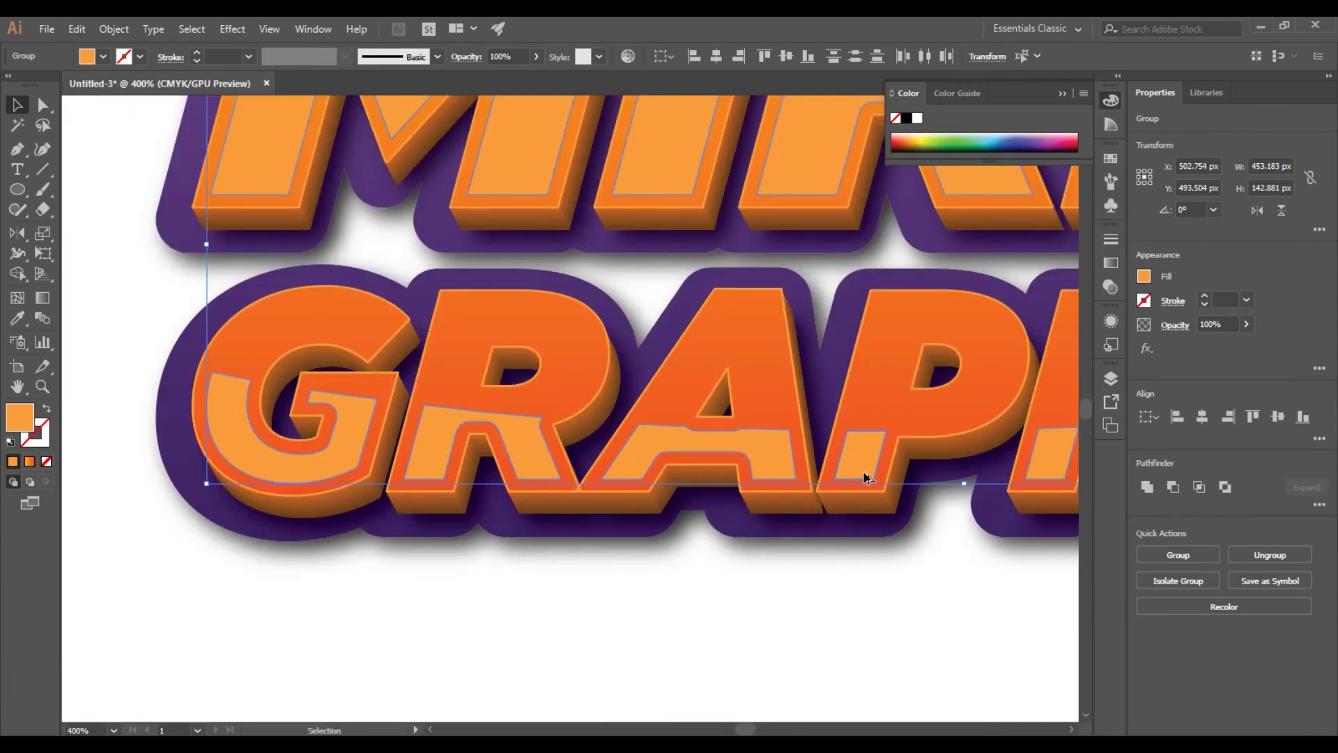
{"action": "scroll", "coordinate": [663, 610], "scroll_direction": "down", "scroll_amount": 2}
{"action": "scroll", "coordinate": [825, 334], "scroll_direction": "down", "scroll_amount": 2}
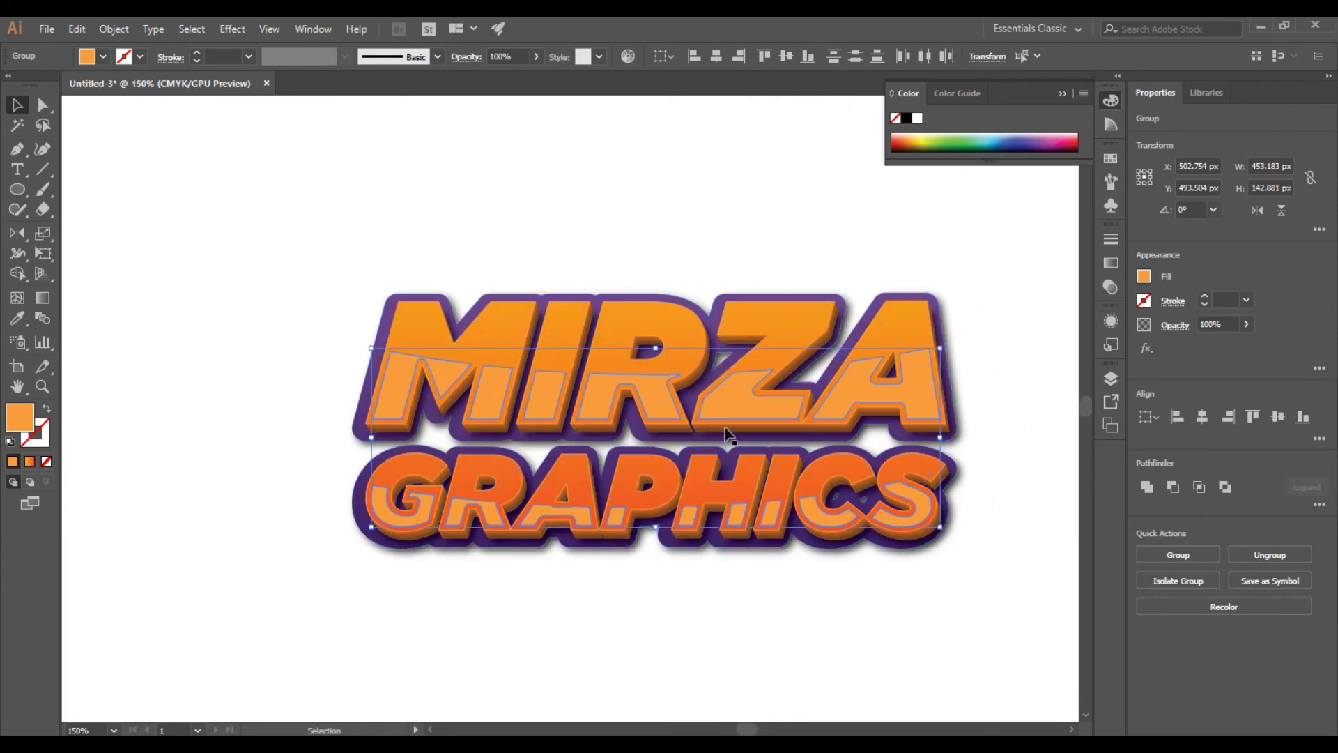
Group the highlight shapes and lower their opacity in the Transparency panel.
{"action": "right_click", "coordinate": [737, 394]}
{"action": "left_click", "coordinate": [779, 499]}
{"action": "left_click", "coordinate": [752, 587]}
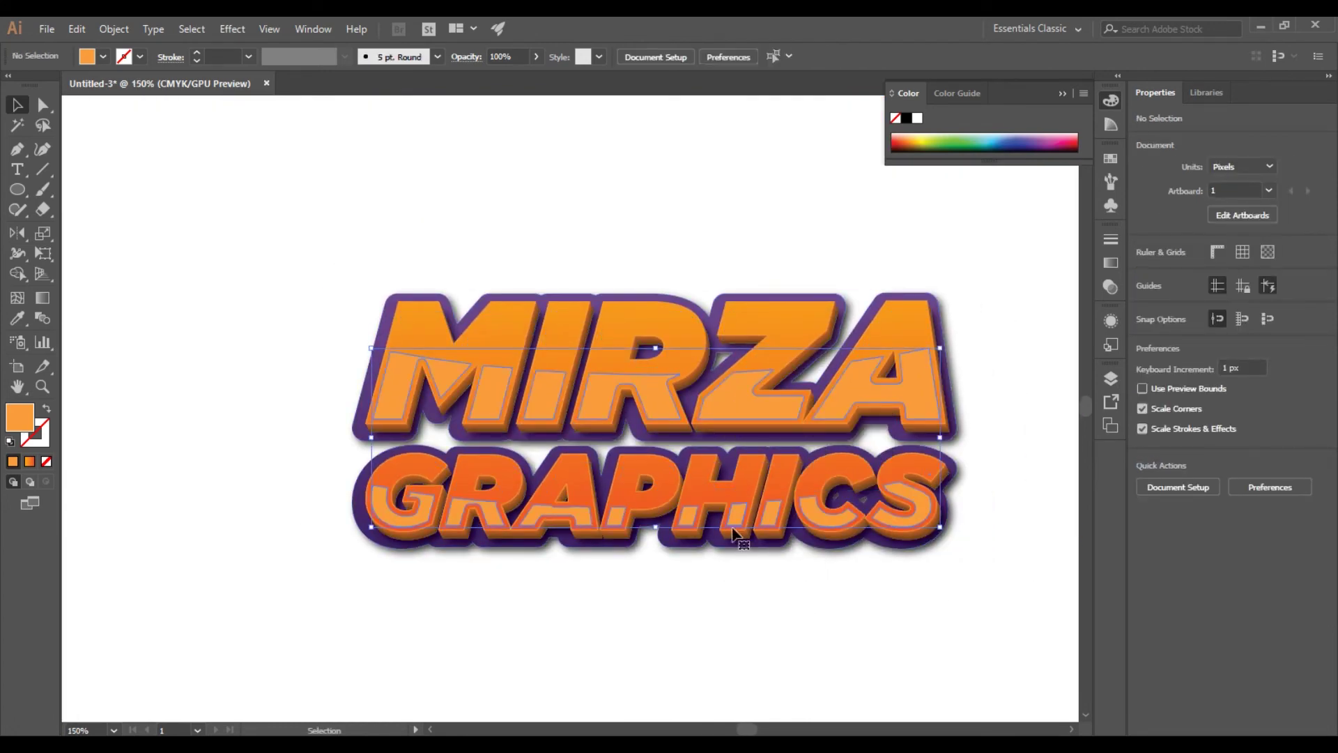
{"action": "left_click", "coordinate": [1111, 287]}
{"action": "left_click", "coordinate": [1070, 257]}
{"action": "left_click_drag", "start_coordinate": [1070, 278], "coordinate": [1031, 281]}
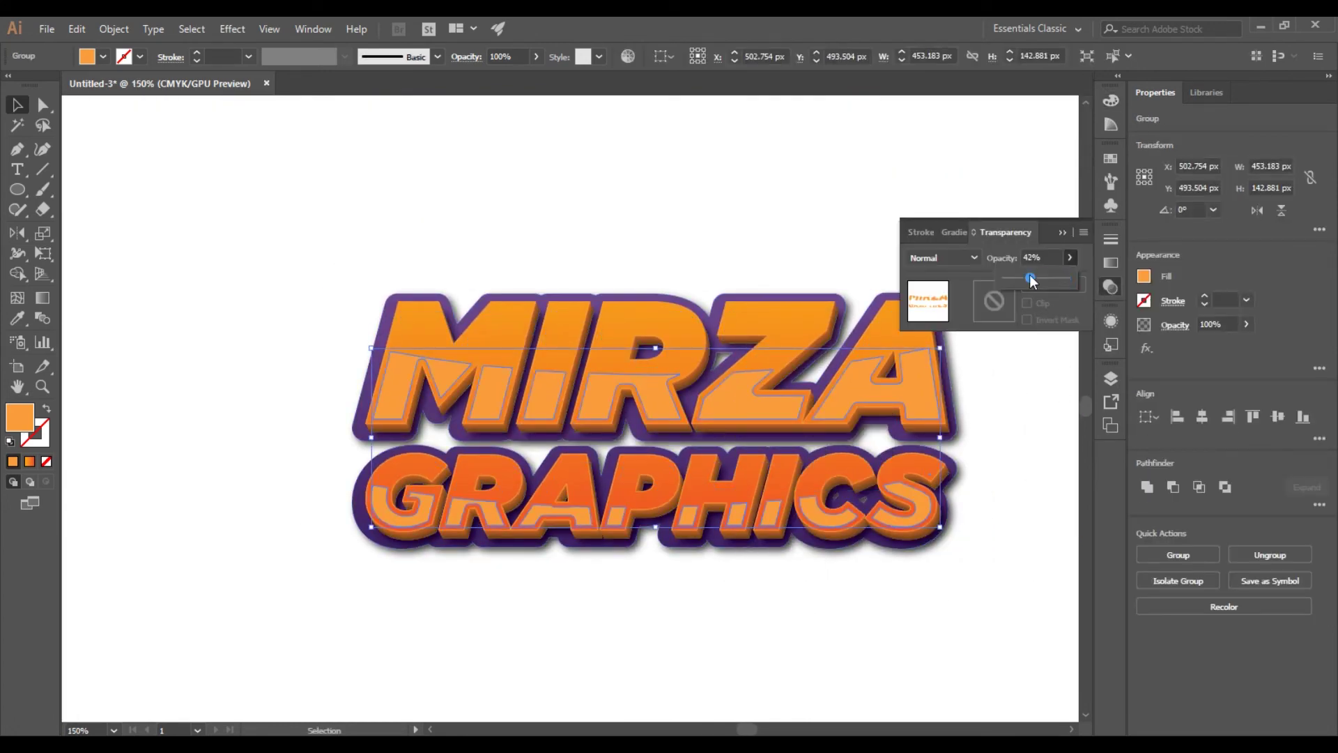
{"action": "left_click", "coordinate": [1005, 440]}
{"action": "left_click", "coordinate": [539, 531]}
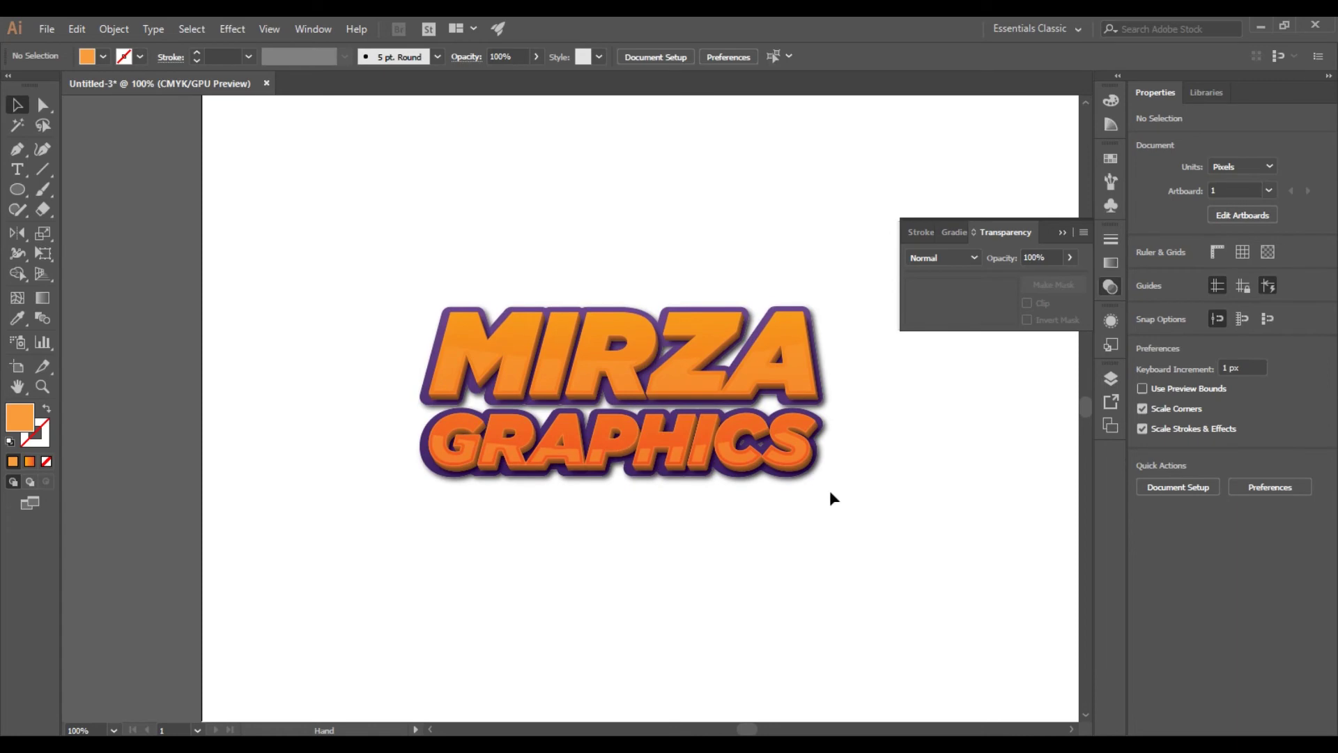
Recolour the highlight parts a deeper orange F78B3C and collapse the Transparency panel.
{"action": "scroll", "coordinate": [744, 517], "scroll_direction": "up", "scroll_amount": 5}
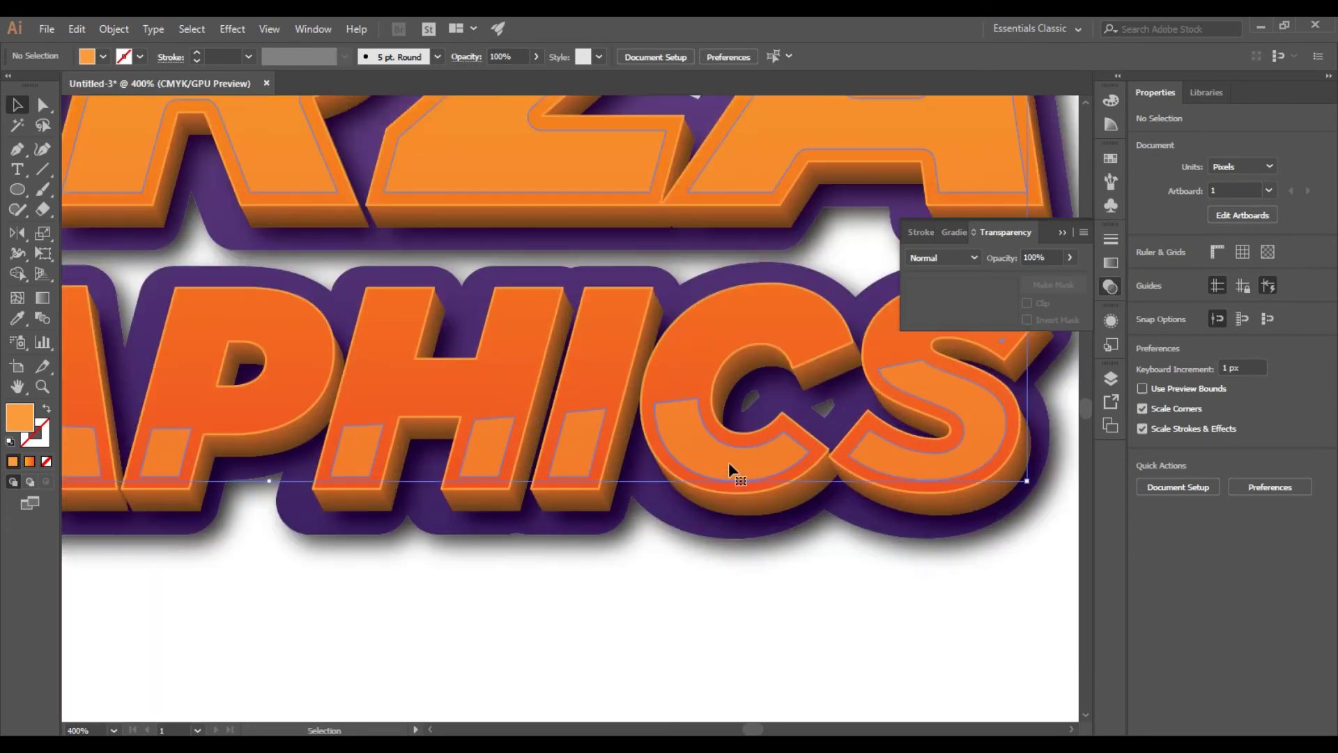
{"action": "double_click", "coordinate": [709, 472]}
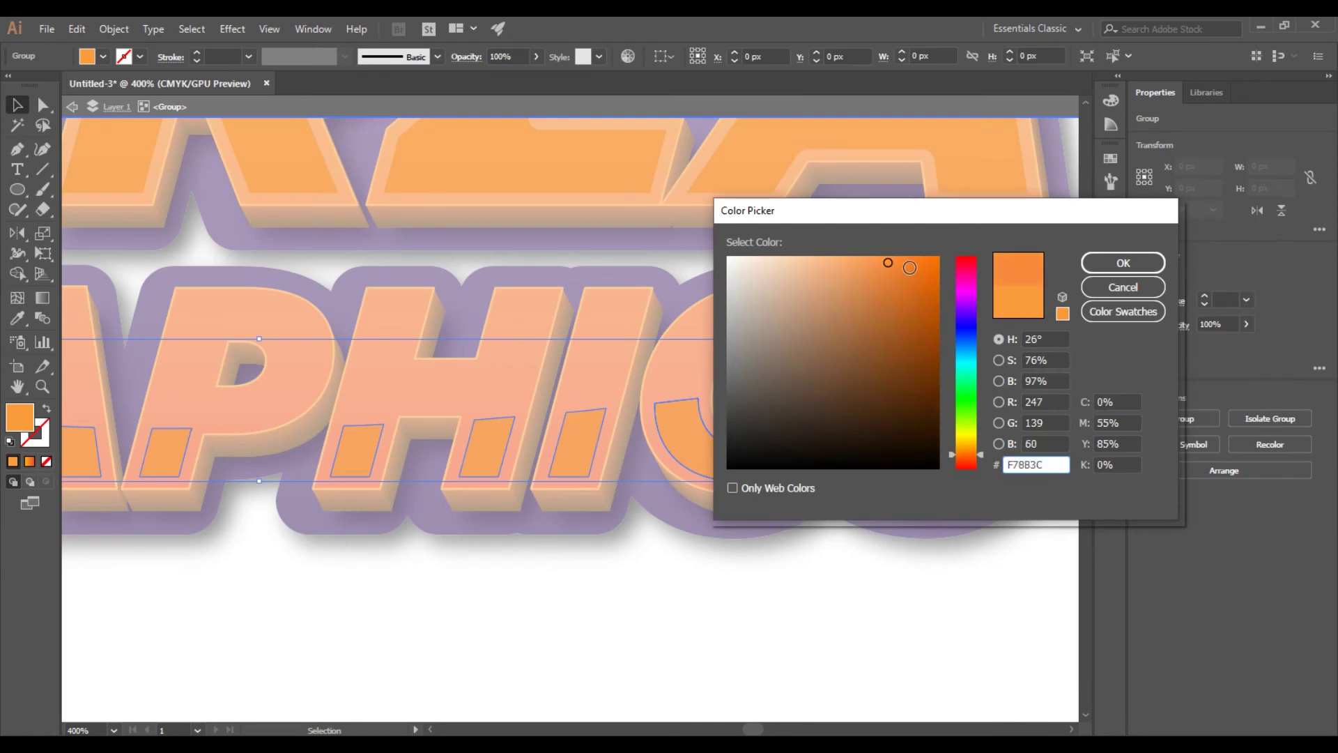
{"action": "left_click_drag", "start_coordinate": [898, 270], "coordinate": [924, 263]}
{"action": "left_click", "coordinate": [1123, 263]}
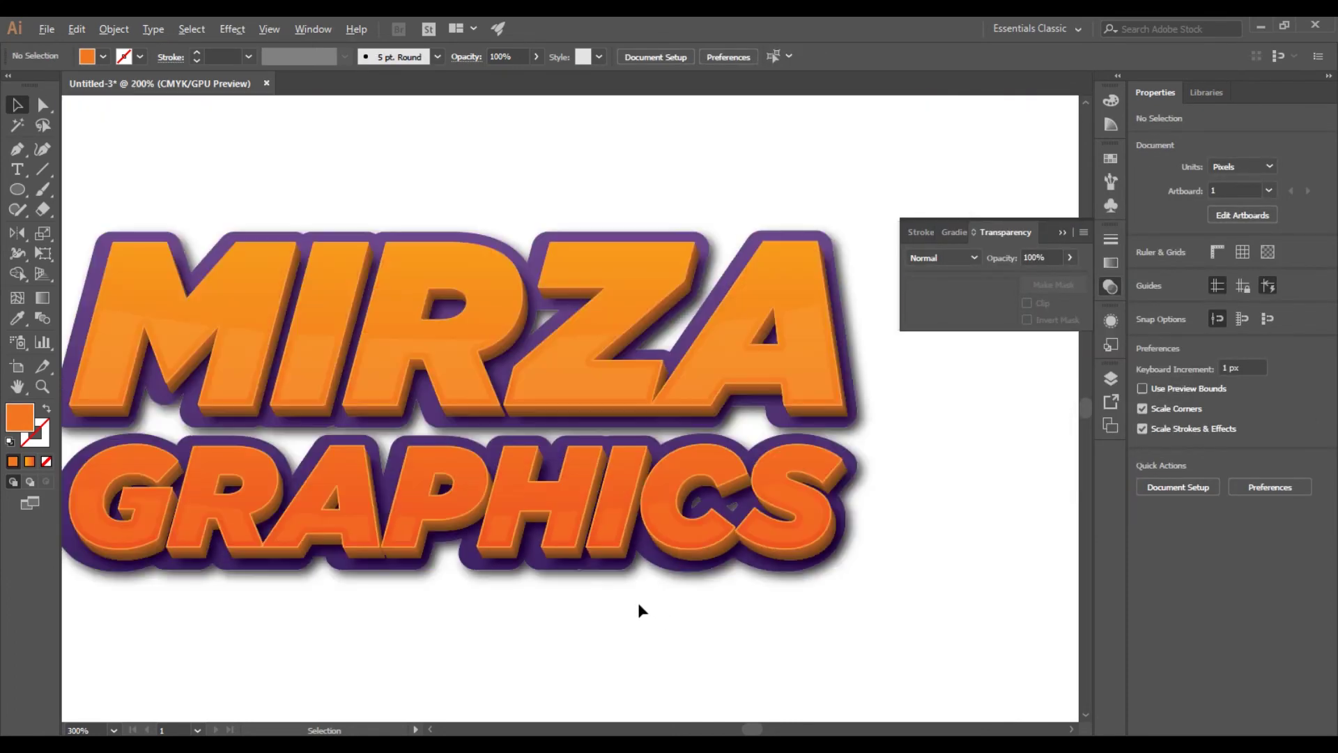
{"action": "left_click", "coordinate": [988, 391]}
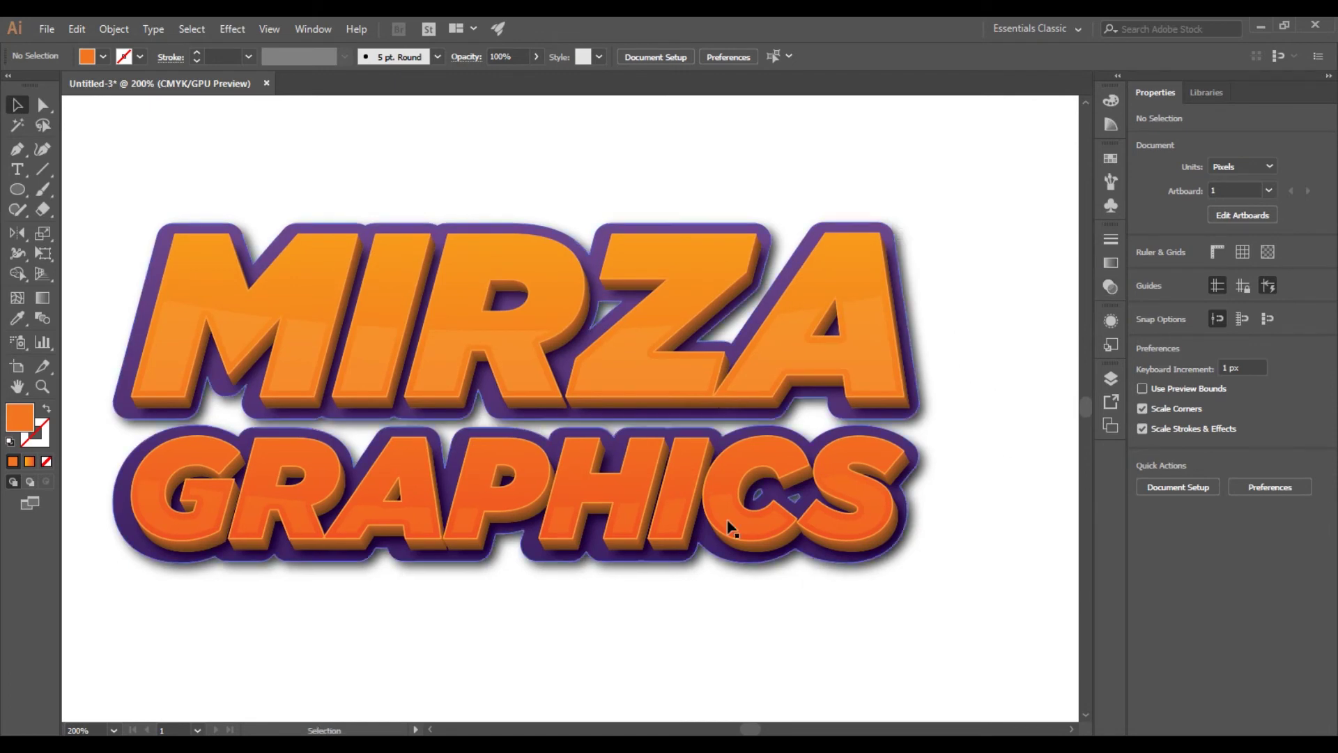
{"action": "scroll", "coordinate": [702, 552], "scroll_direction": "down", "scroll_amount": 2}
{"action": "scroll", "coordinate": [702, 552], "scroll_direction": "down", "scroll_amount": 1}
{"action": "left_click", "coordinate": [635, 437]}
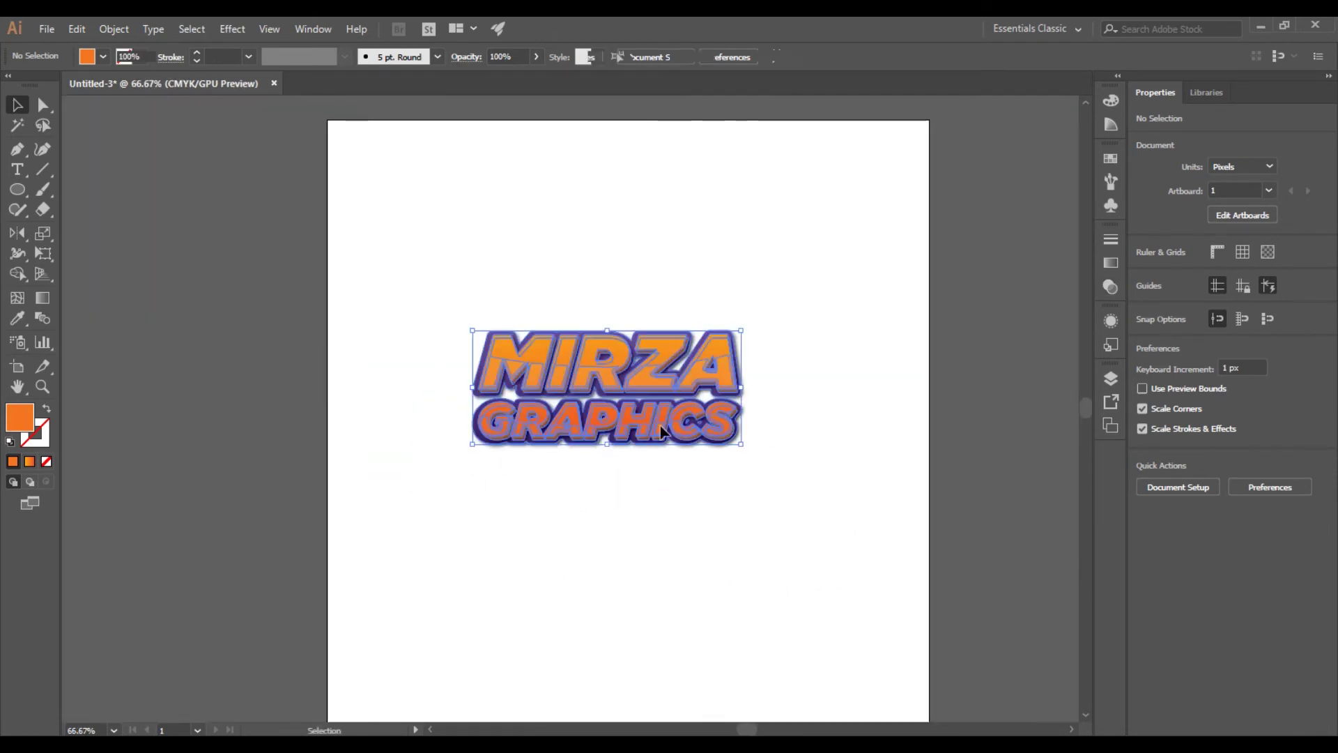
Scale up the MIRZA GRAPHICS text and draw a 1080×1080 artboard-filling square with a gradient fill.
{"action": "mouse_move", "coordinate": [741, 444]}
{"action": "left_mouse_down"}
{"action": "mouse_move", "coordinate": [751, 460]}
{"action": "mouse_move", "coordinate": [730, 468]}
{"action": "left_mouse_up"}
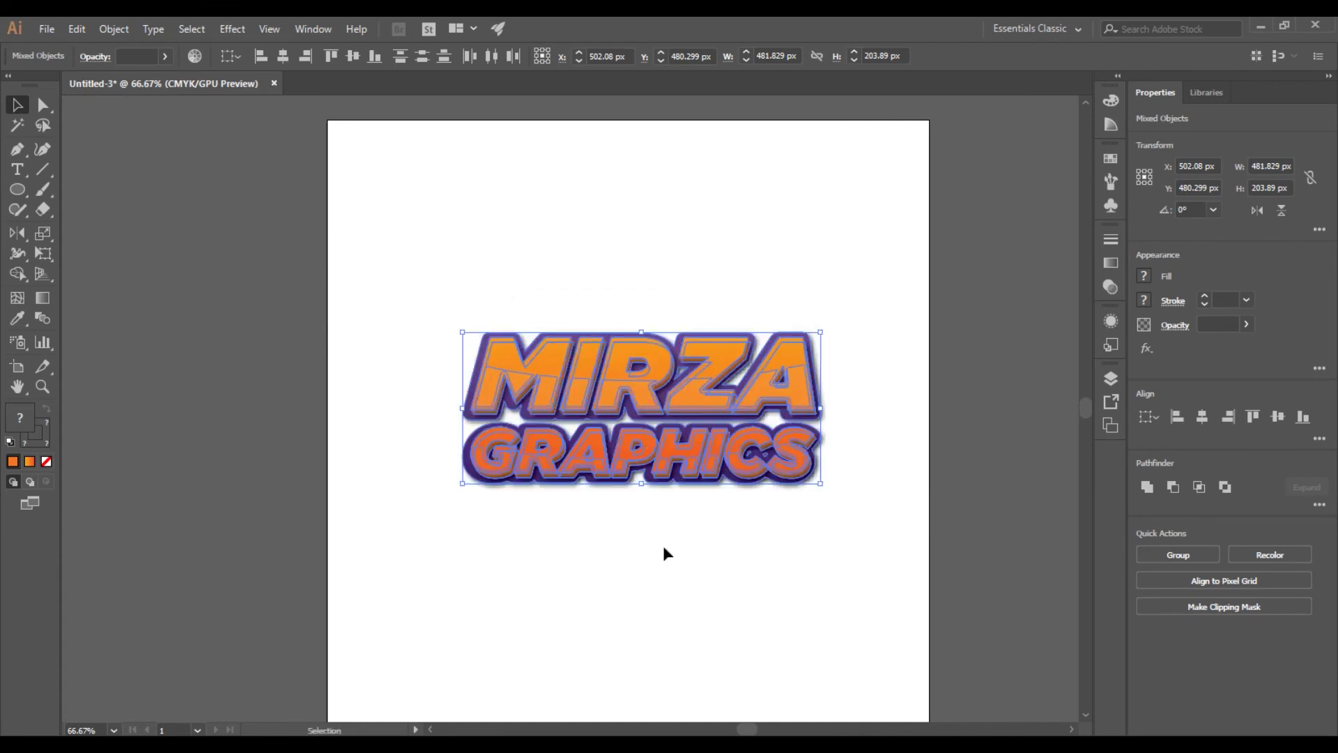
{"action": "left_click", "coordinate": [716, 560]}
{"action": "left_click", "coordinate": [18, 189]}
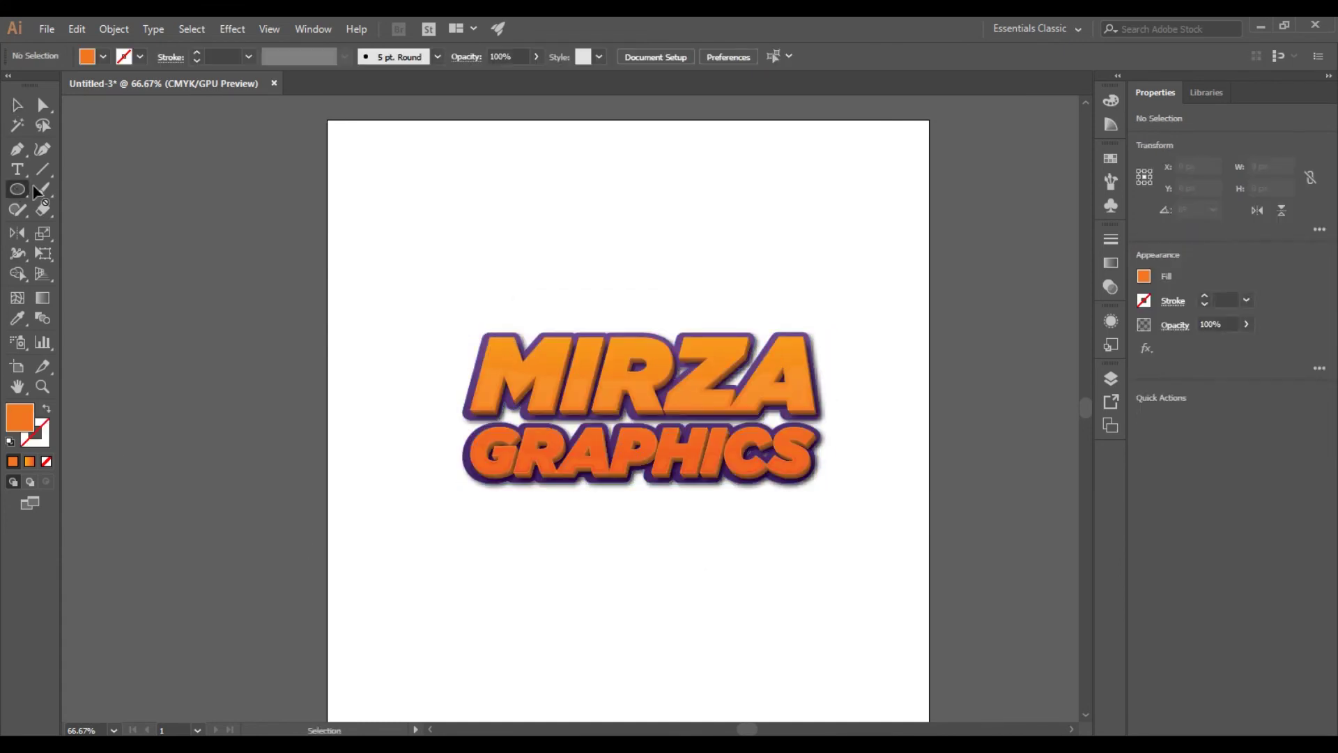
{"action": "left_click_drag", "start_coordinate": [23, 199], "coordinate": [77, 189]}
{"action": "left_click_drag", "start_coordinate": [332, 125], "coordinate": [934, 683]}
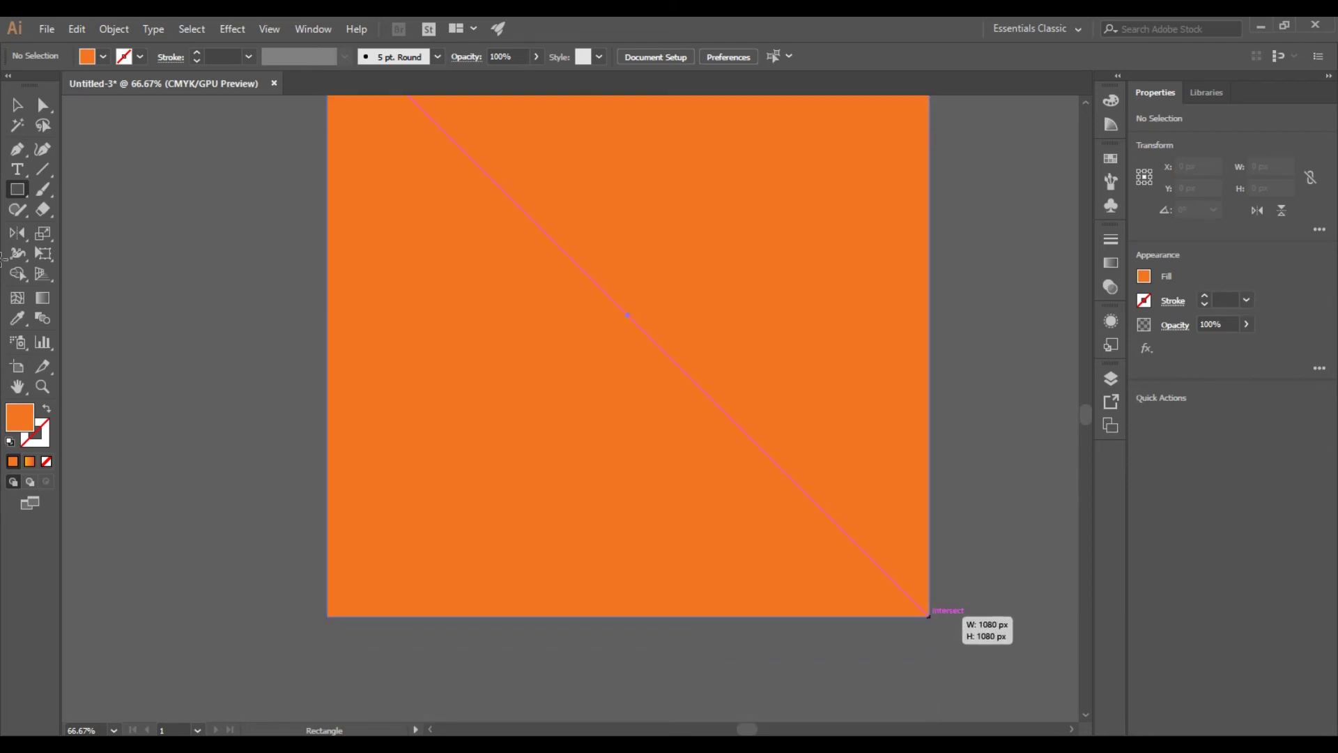
{"action": "left_click_drag", "start_coordinate": [934, 683], "coordinate": [930, 617]}
{"action": "left_click", "coordinate": [18, 126]}
{"action": "left_click", "coordinate": [317, 511]}
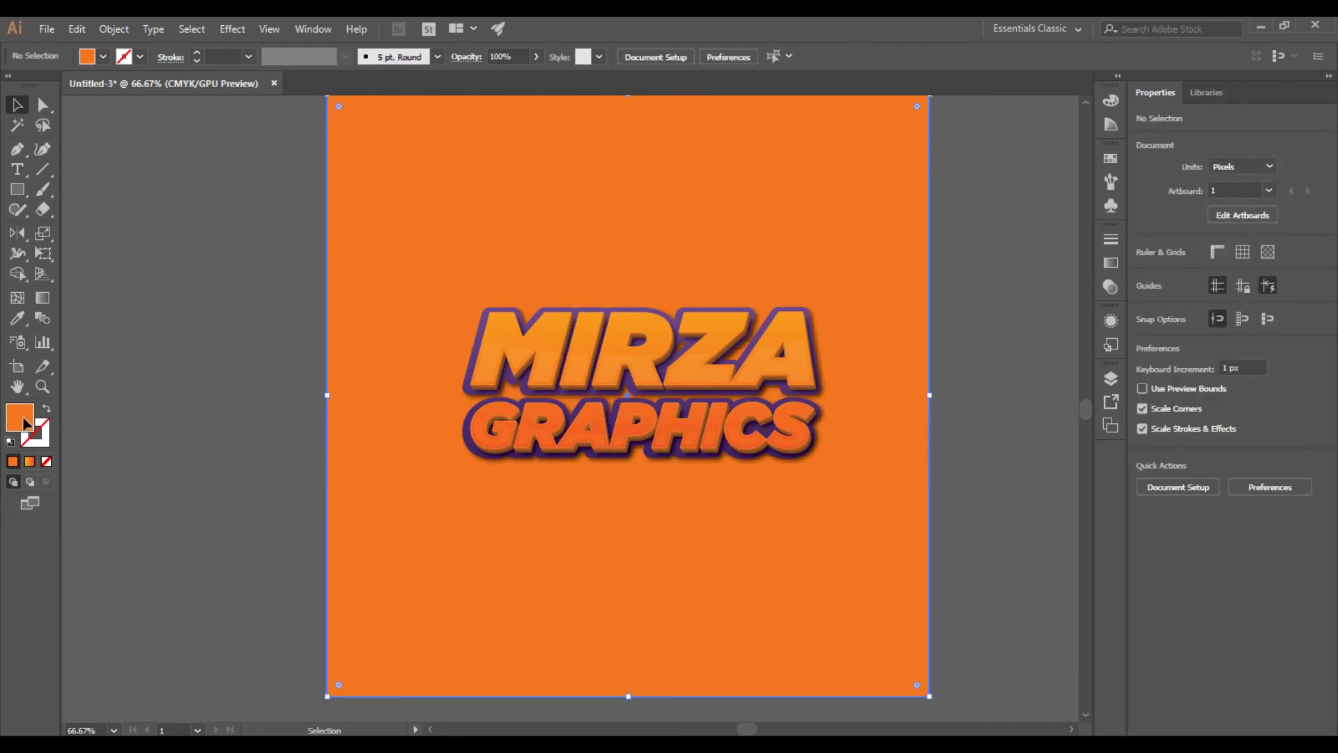
{"action": "left_click", "coordinate": [603, 507]}
{"action": "key", "text": "ctrl+F9"}
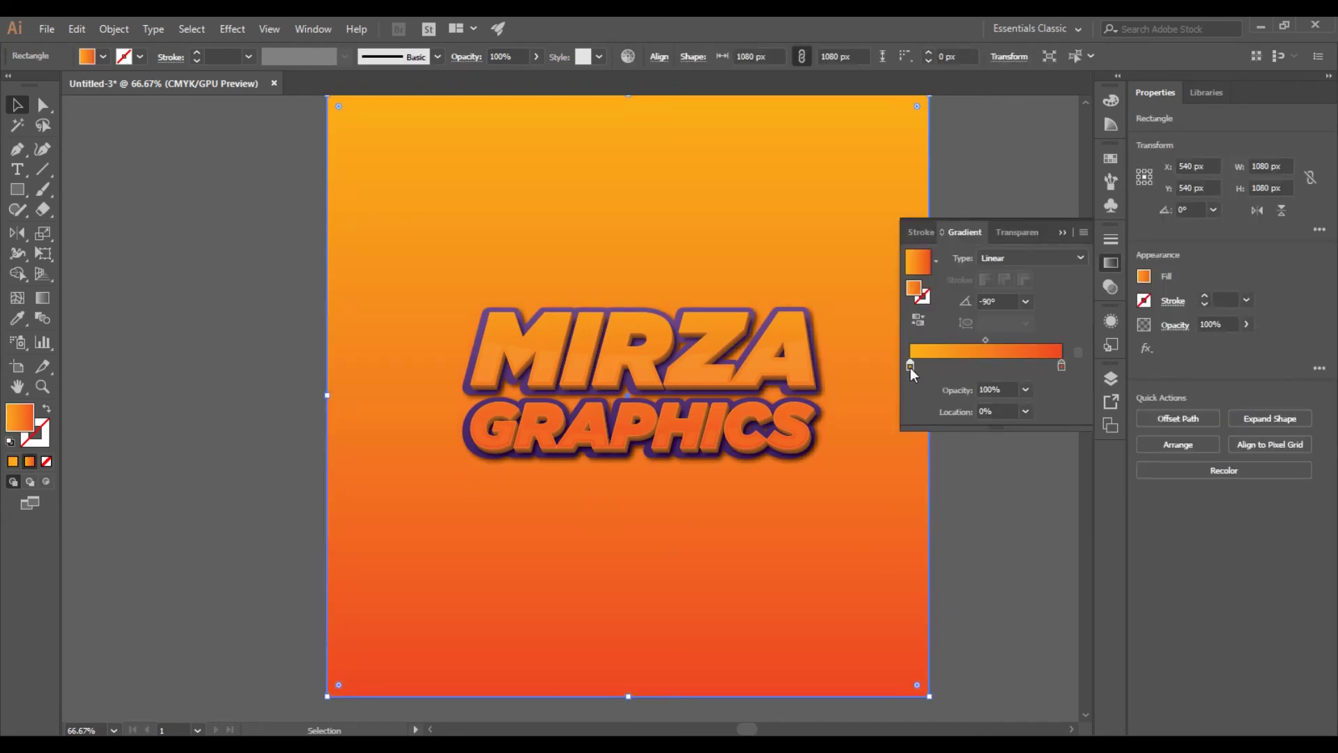
Set both gradient stops to blue, with a light blue end colour from the Color Picker.
{"action": "double_click", "coordinate": [910, 366]}
{"action": "left_click", "coordinate": [845, 454]}
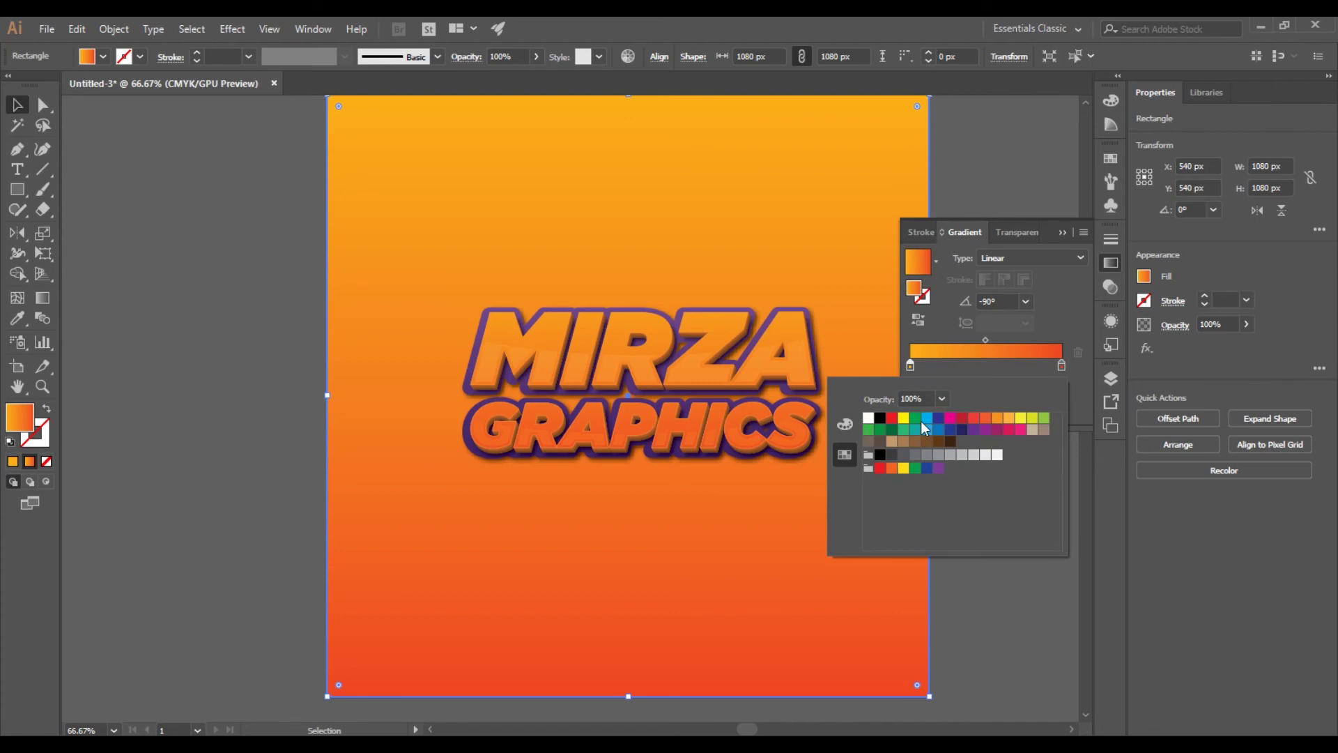
{"action": "left_click", "coordinate": [927, 417]}
{"action": "left_click", "coordinate": [1061, 366]}
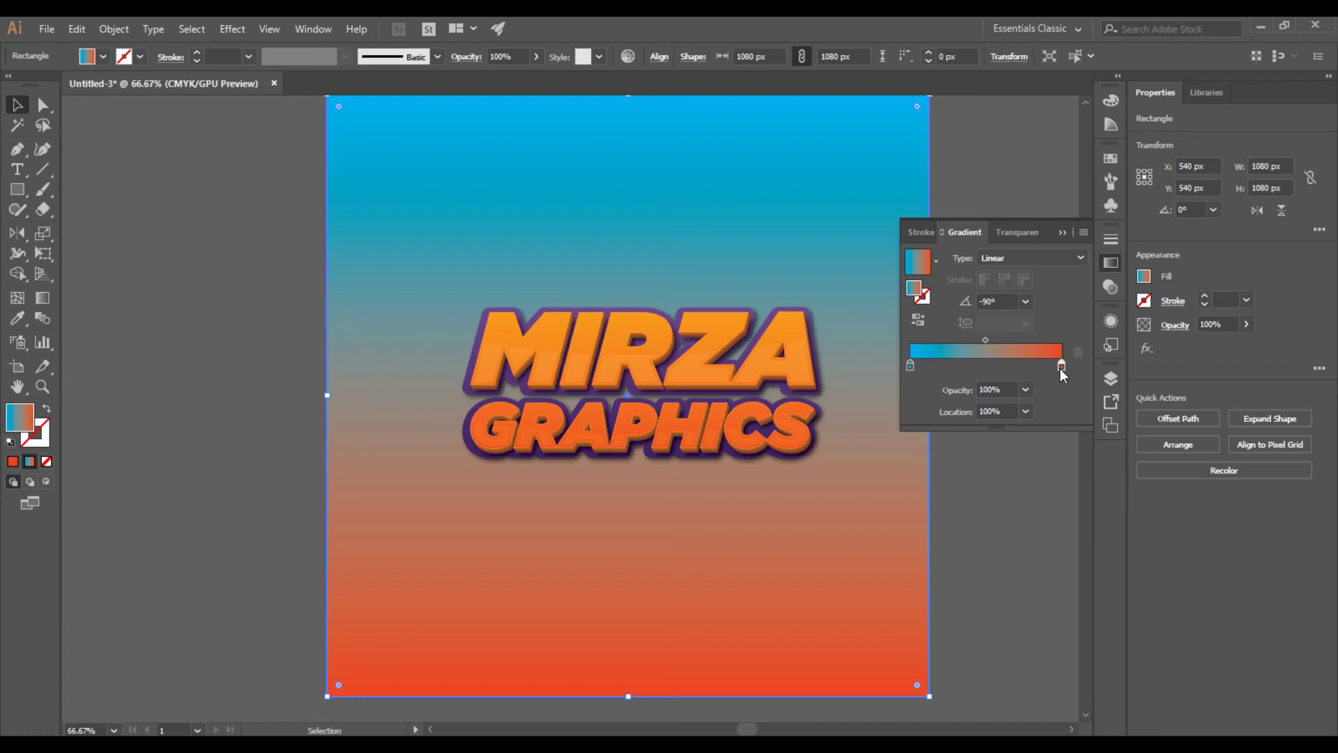
{"action": "double_click", "coordinate": [1062, 366]}
{"action": "left_click", "coordinate": [939, 429]}
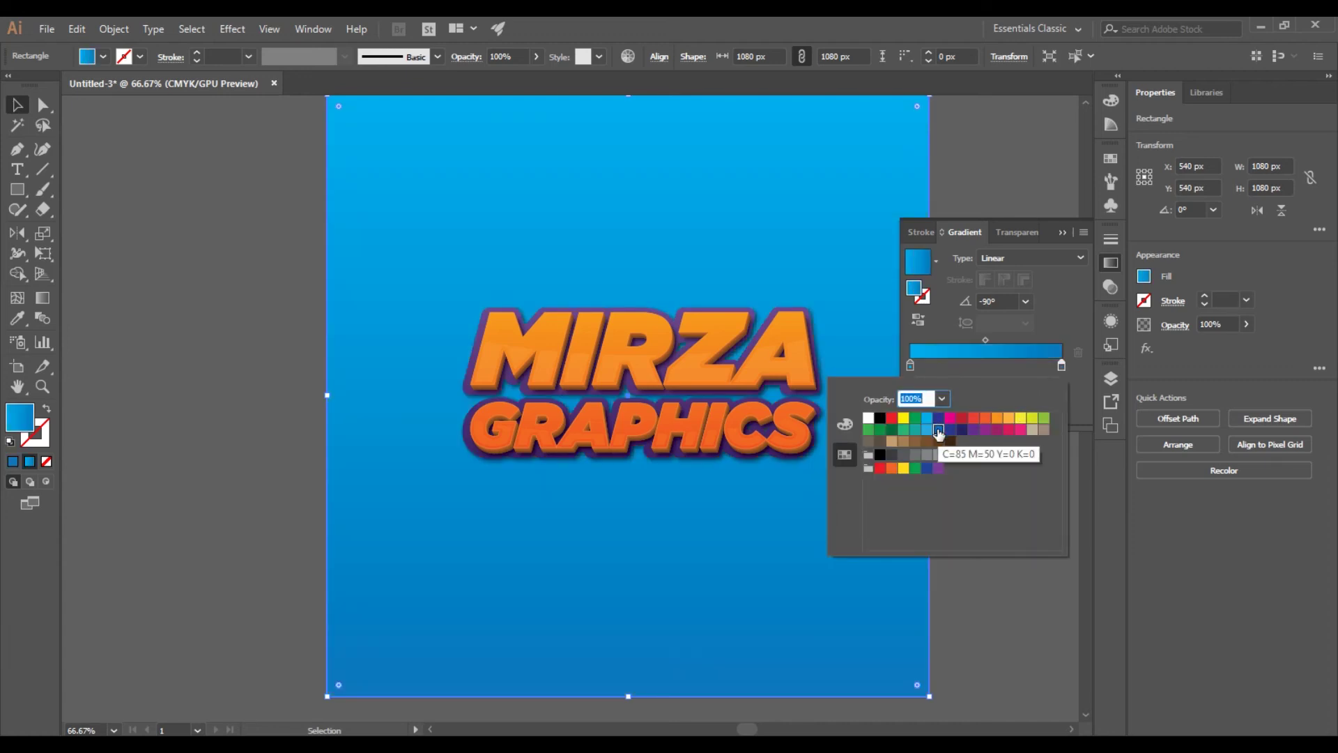
{"action": "left_click", "coordinate": [928, 419]}
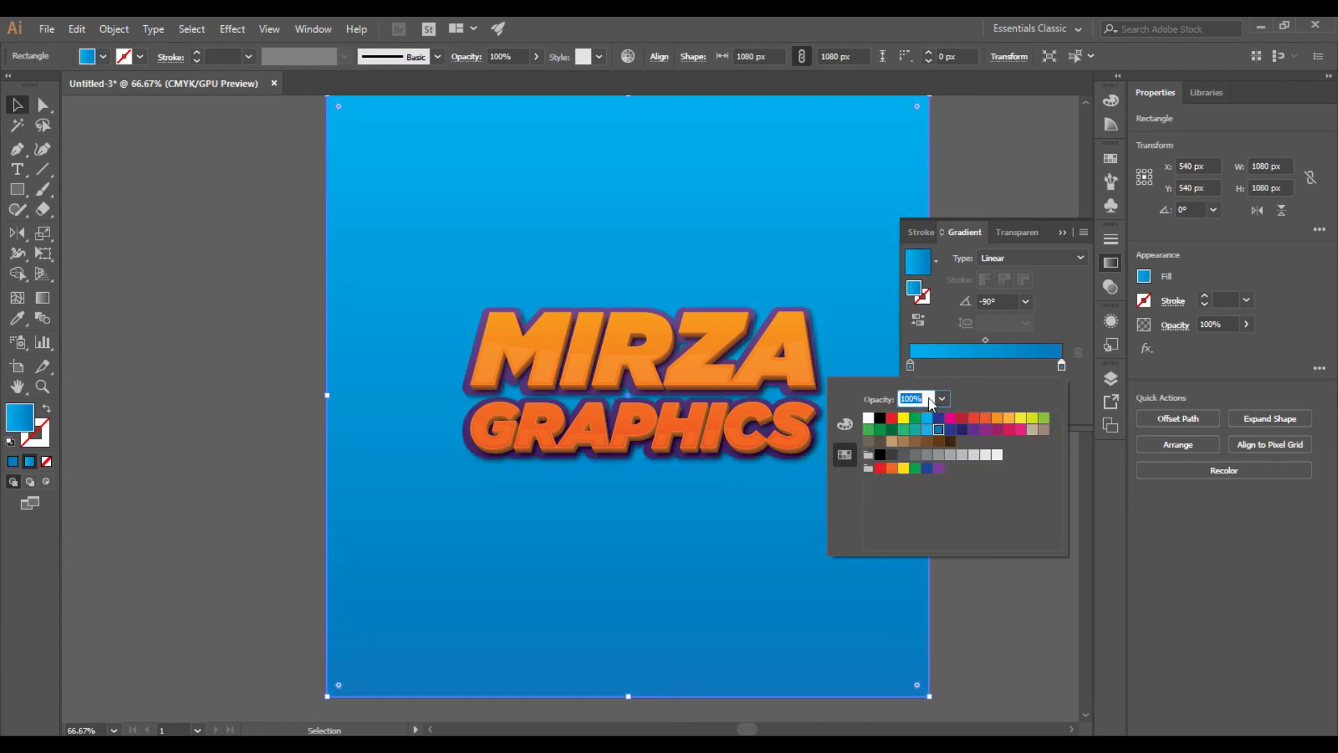
{"action": "left_click", "coordinate": [913, 369]}
{"action": "left_click", "coordinate": [973, 355]}
{"action": "left_click", "coordinate": [924, 285]}
{"action": "left_click", "coordinate": [1123, 263]}
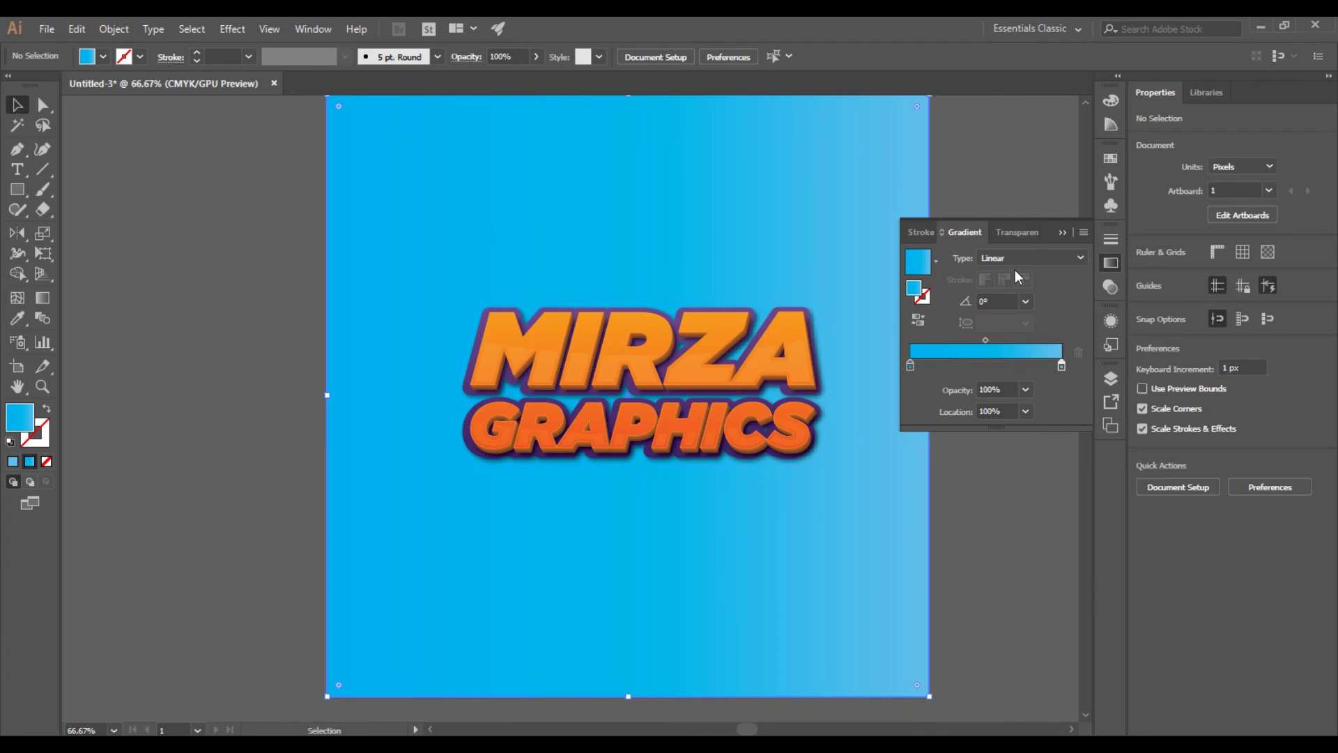
Make the background gradient radial and reverse it so the centre is lighter.
{"action": "left_click", "coordinate": [1032, 257]}
{"action": "left_click", "coordinate": [993, 286]}
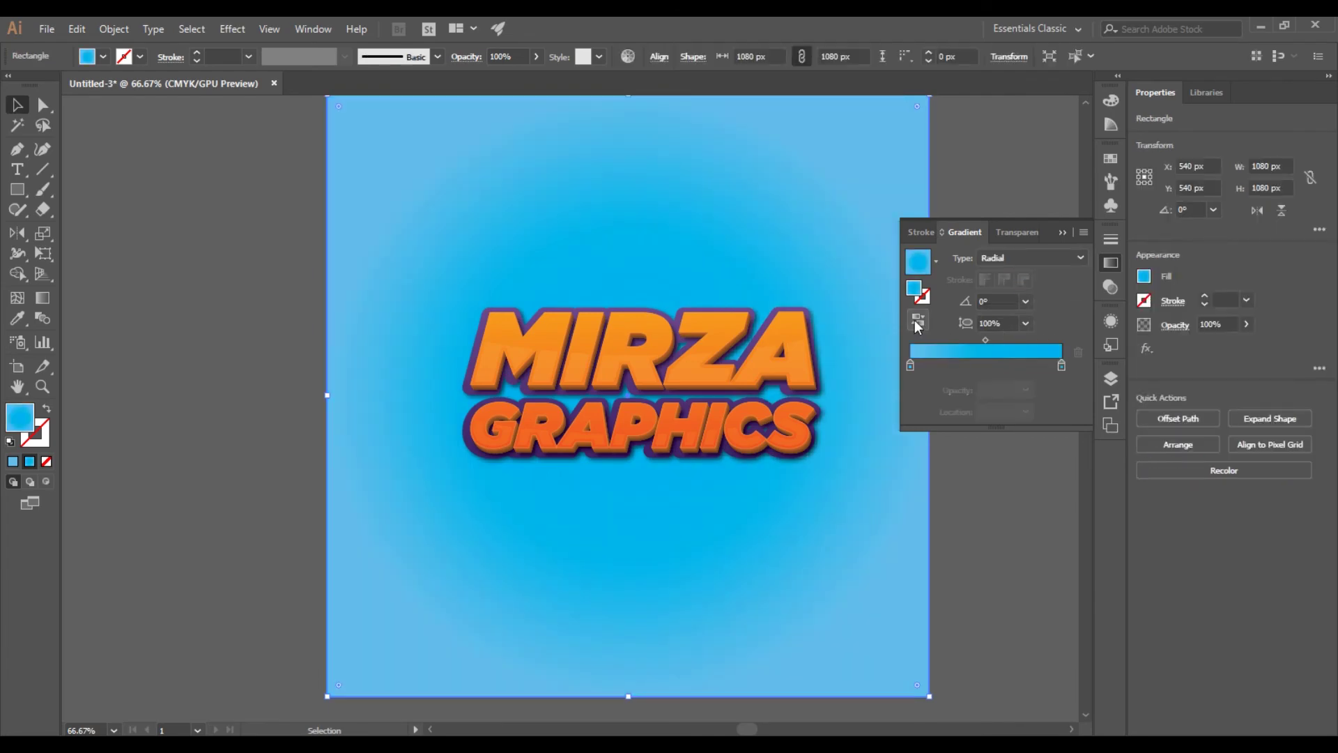
{"action": "left_click", "coordinate": [918, 319]}
{"action": "left_click", "coordinate": [959, 504]}
{"action": "left_click", "coordinate": [1063, 232]}
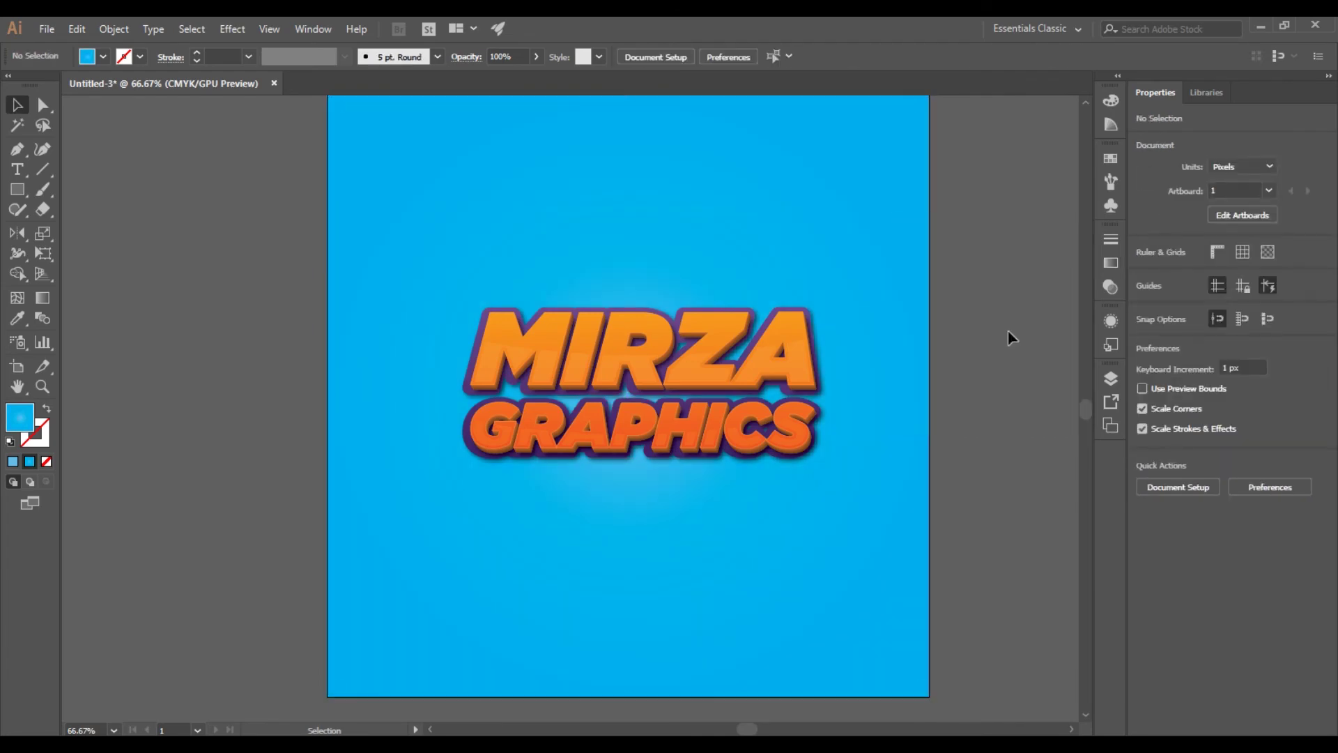
{"action": "scroll", "coordinate": [795, 484], "scroll_direction": "up", "scroll_amount": 4}
{"action": "scroll", "coordinate": [673, 425], "scroll_direction": "down", "scroll_amount": 4}
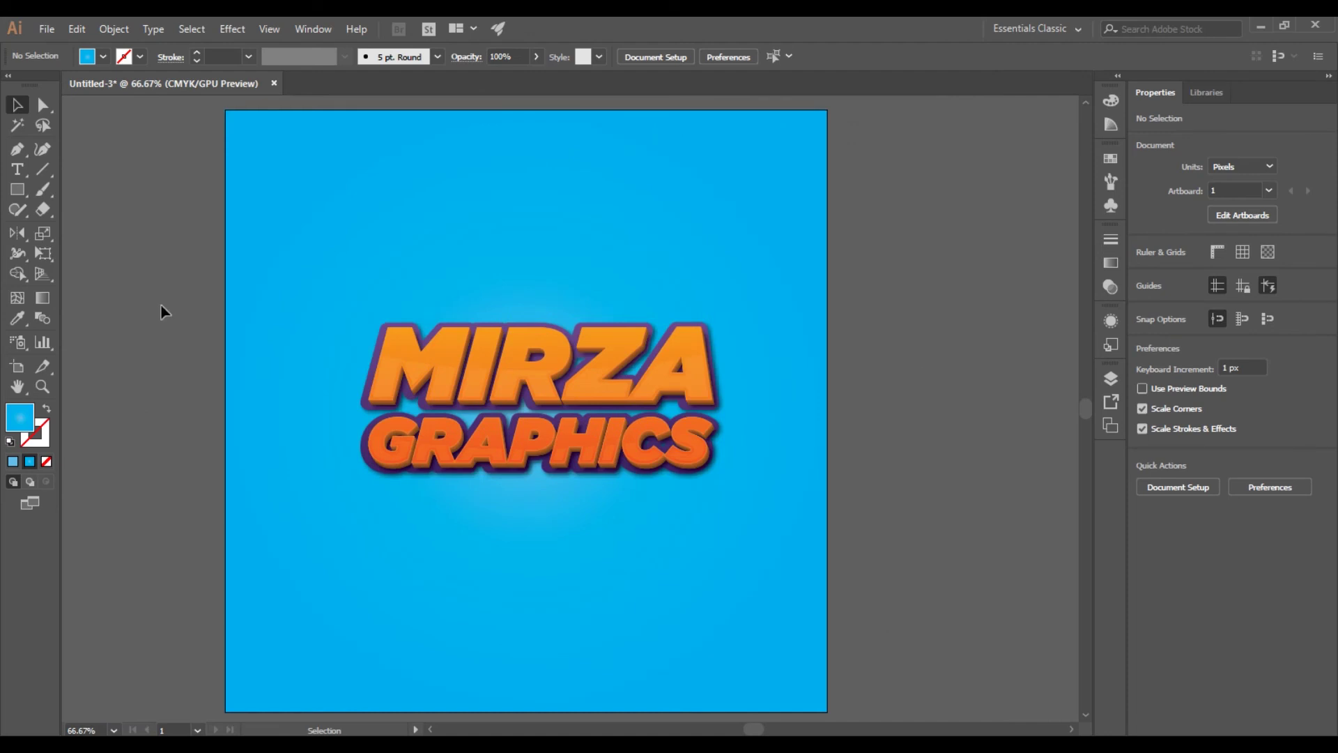
{"action": "left_click", "coordinate": [46, 28]}
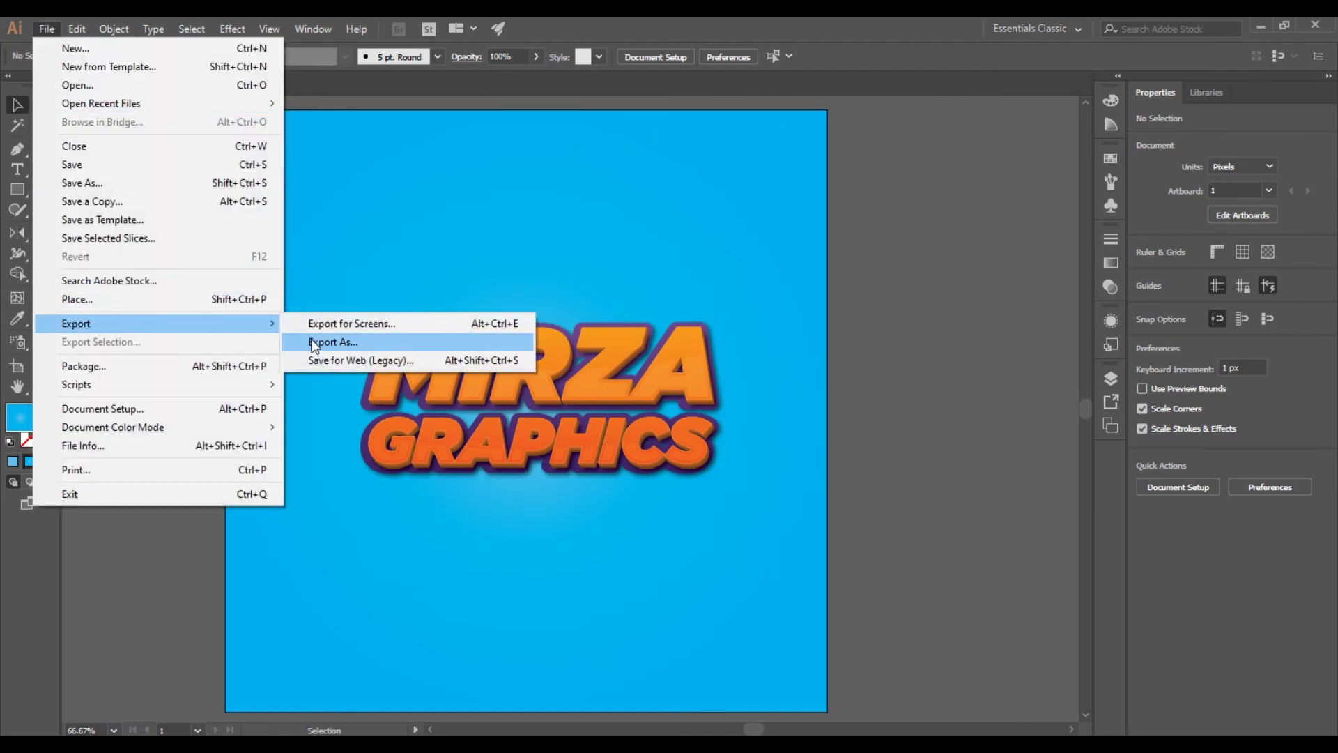
Export the artwork to the Desktop as an RGB JPEG named '3D TE'.
{"action": "left_click", "coordinate": [341, 344]}
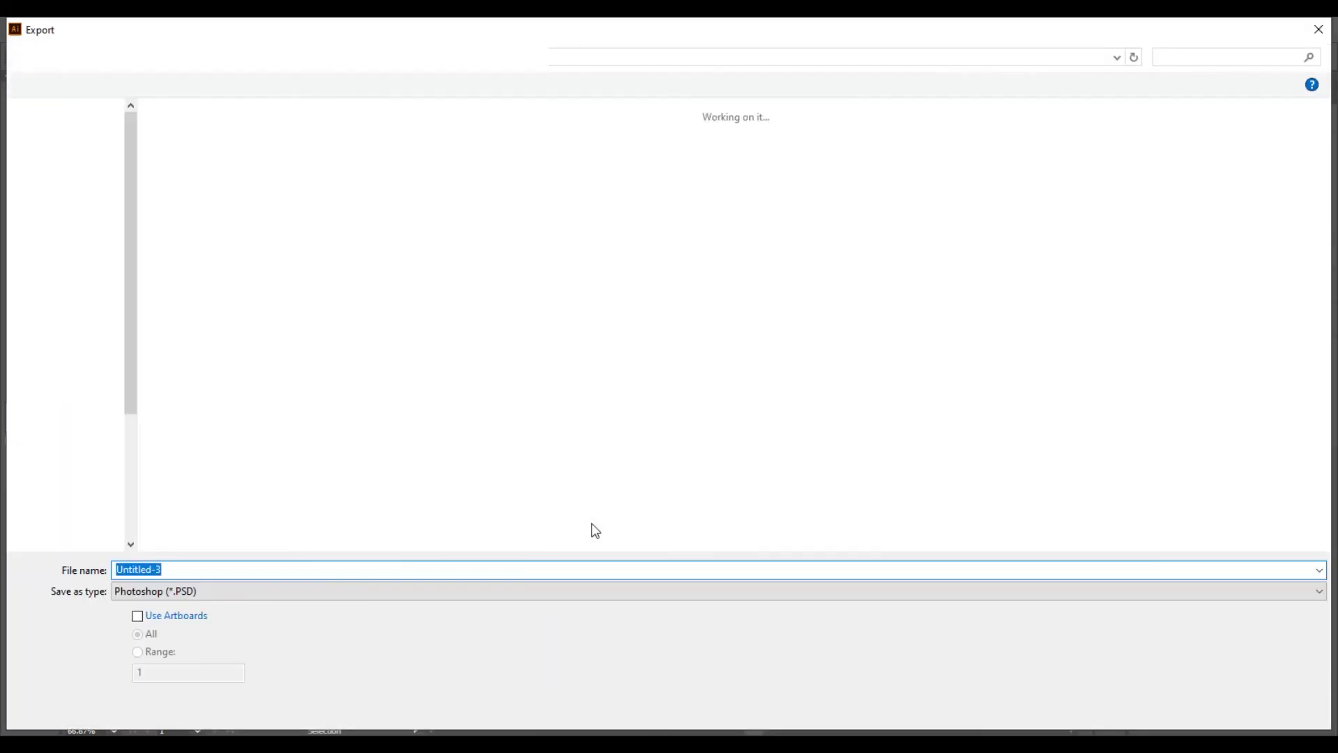
{"action": "left_click", "coordinate": [68, 141]}
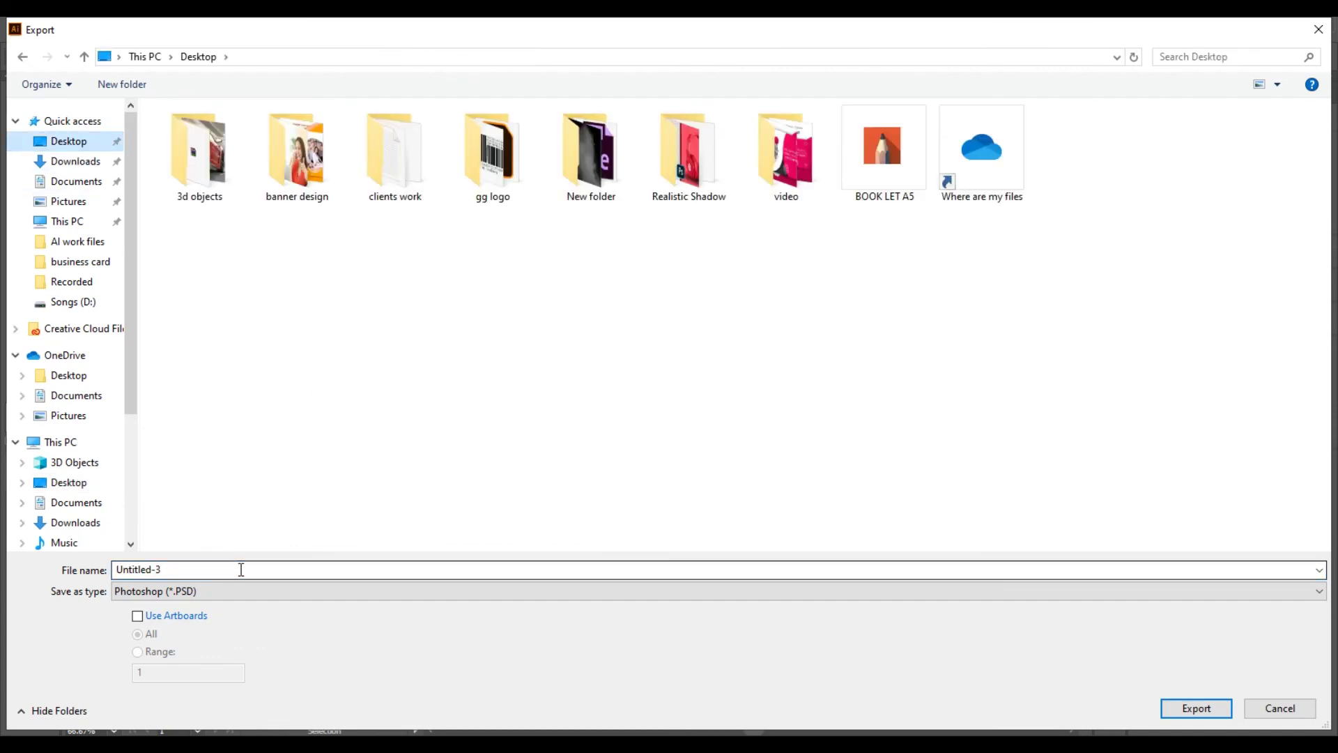
{"action": "left_click", "coordinate": [227, 591]}
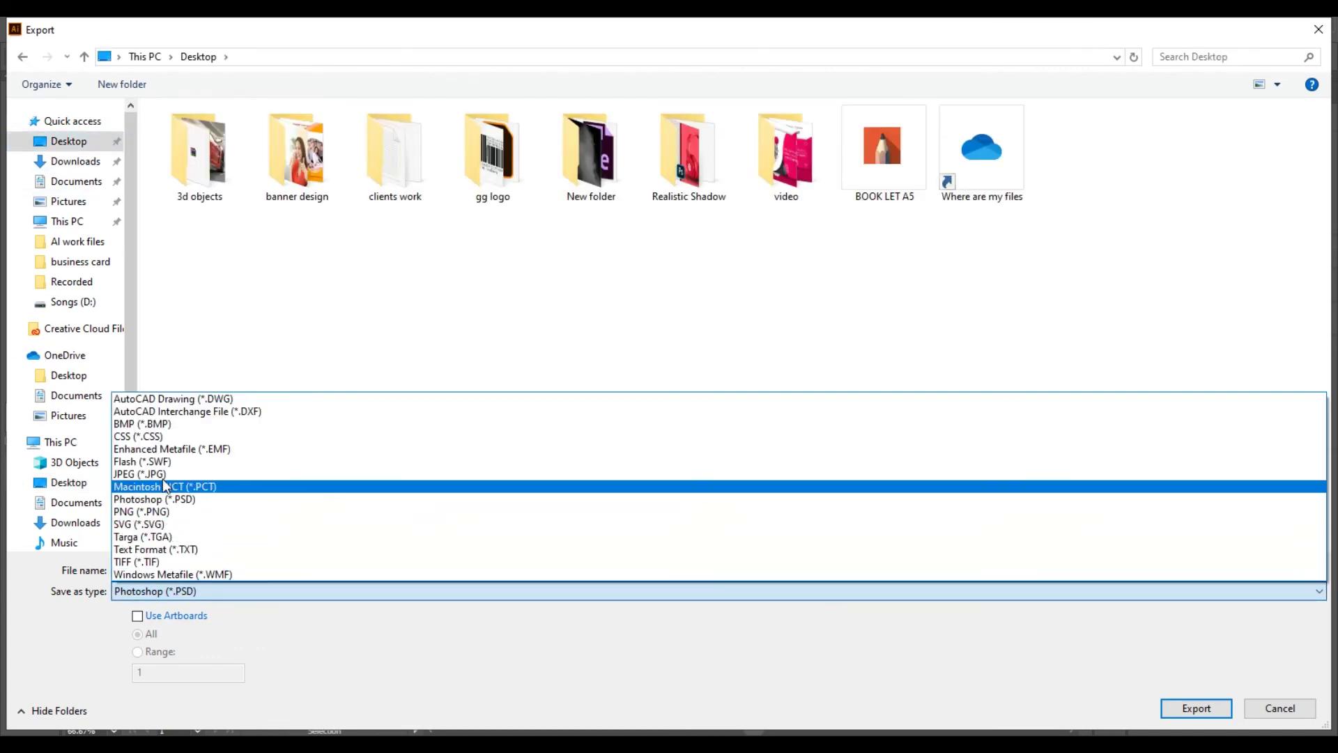
{"action": "left_click", "coordinate": [162, 476]}
{"action": "left_click", "coordinate": [189, 568]}
{"action": "type", "text": "3D TE"}
{"action": "key", "text": "Return"}
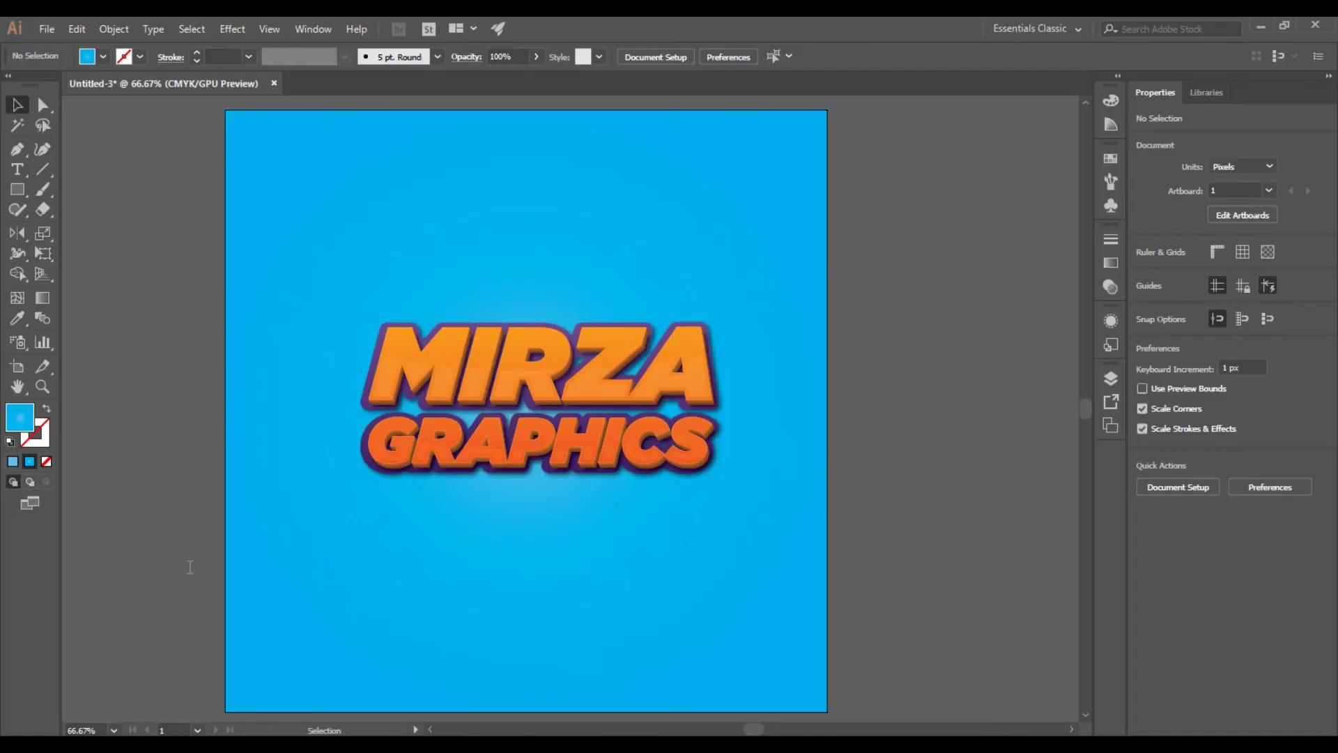
{"action": "left_click", "coordinate": [622, 398]}
{"action": "left_click", "coordinate": [614, 412]}
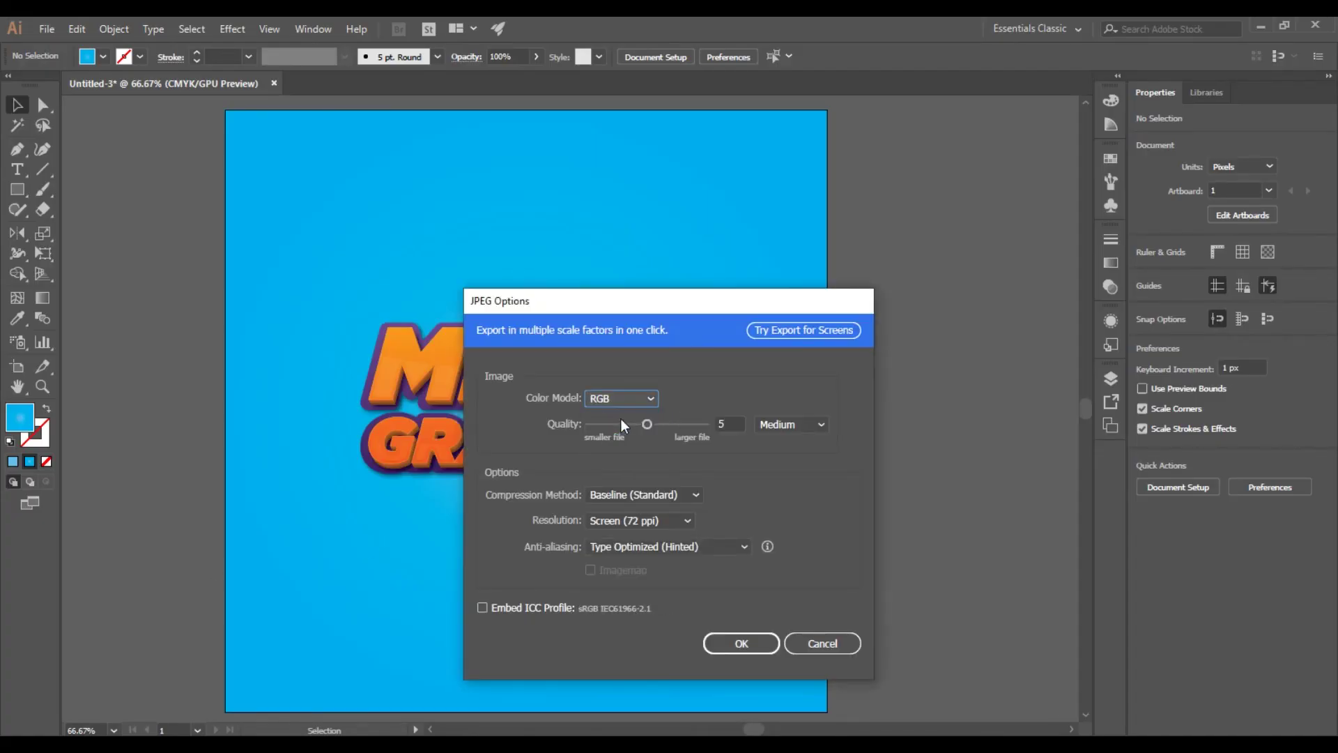
{"action": "left_click", "coordinate": [725, 645]}
Save a 1080 px, 60%-quality web JPEG named 3D-TEXXT to the Desktop via Save for Web.
{"action": "left_click", "coordinate": [46, 28]}
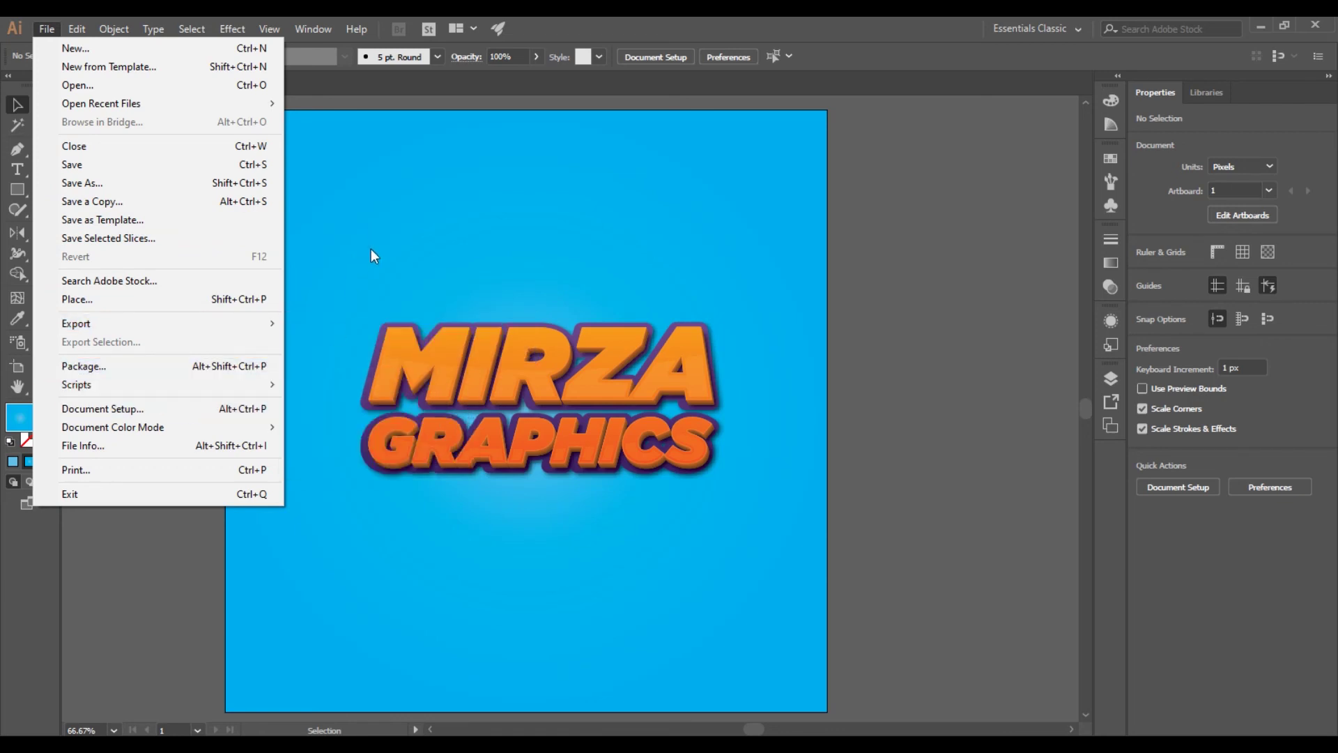
{"action": "mouse_move", "coordinate": [77, 324]}
{"action": "left_click", "coordinate": [333, 359]}
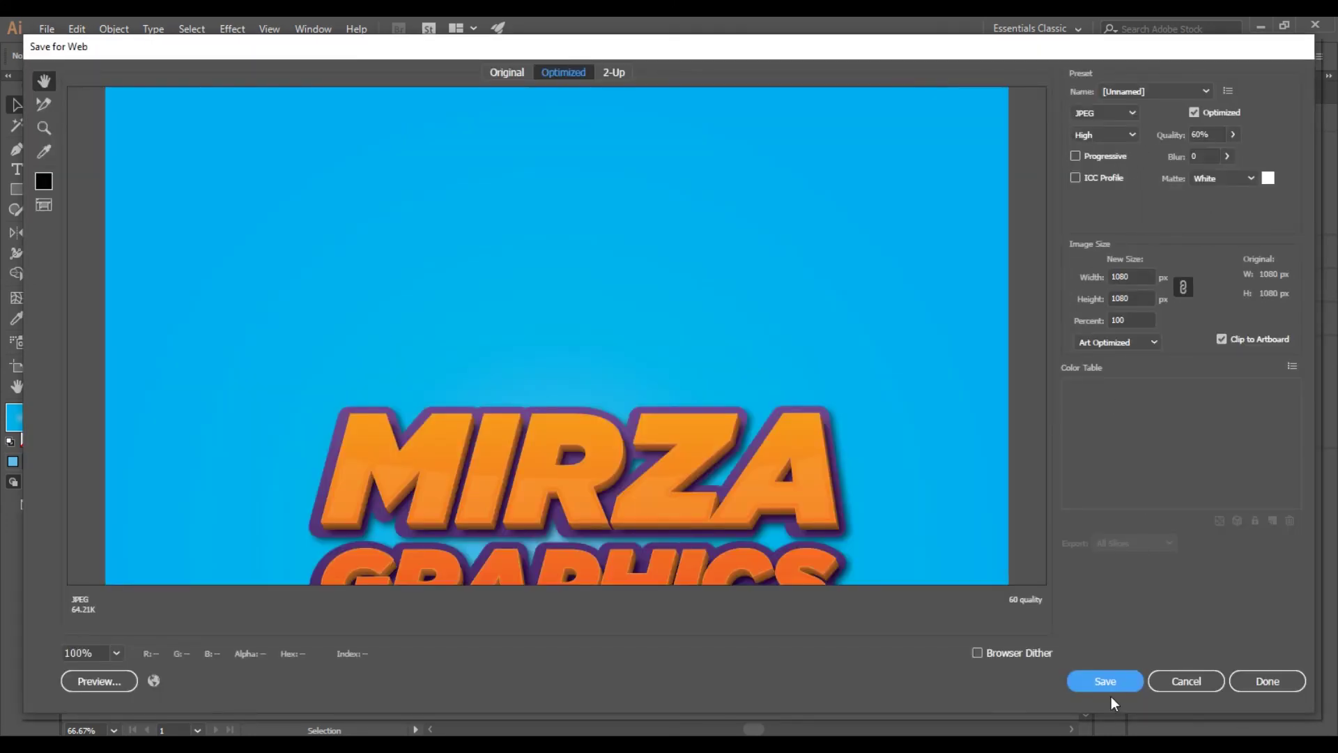
{"action": "left_click", "coordinate": [1108, 681]}
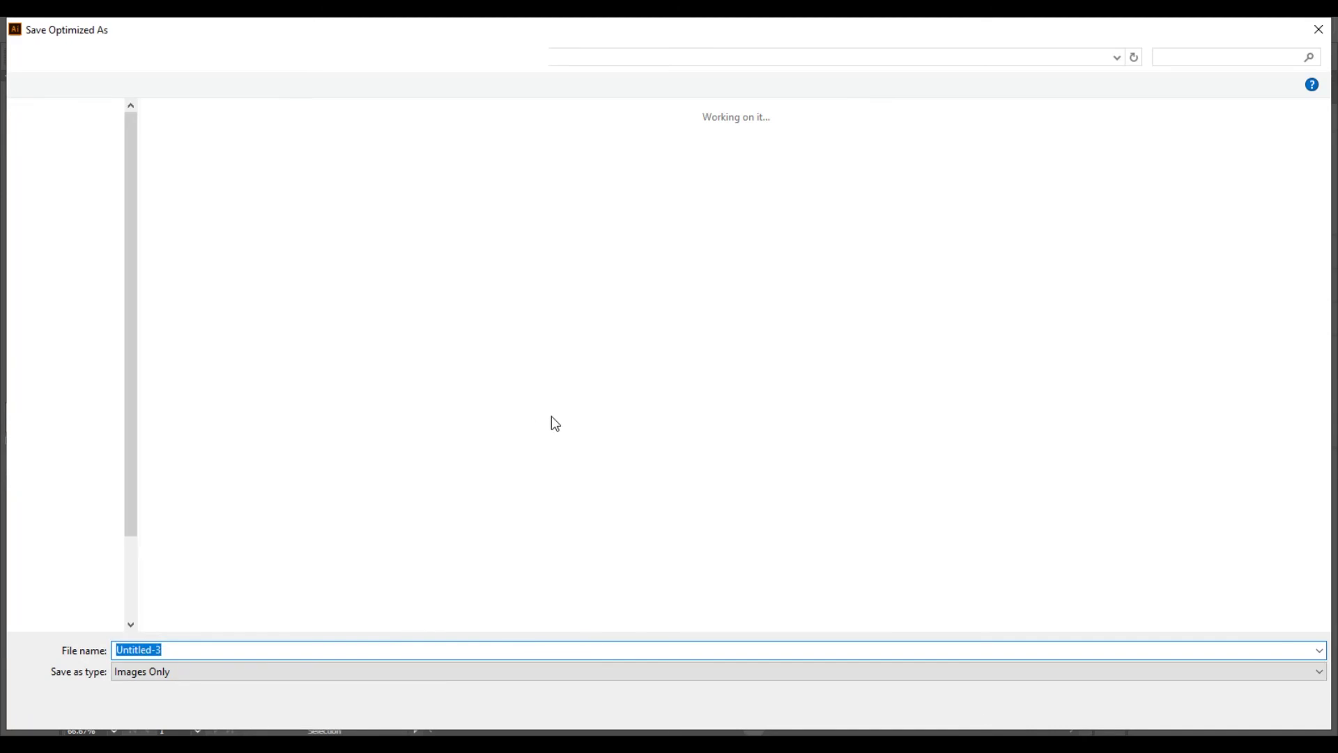
{"action": "type", "text": "3D E"}
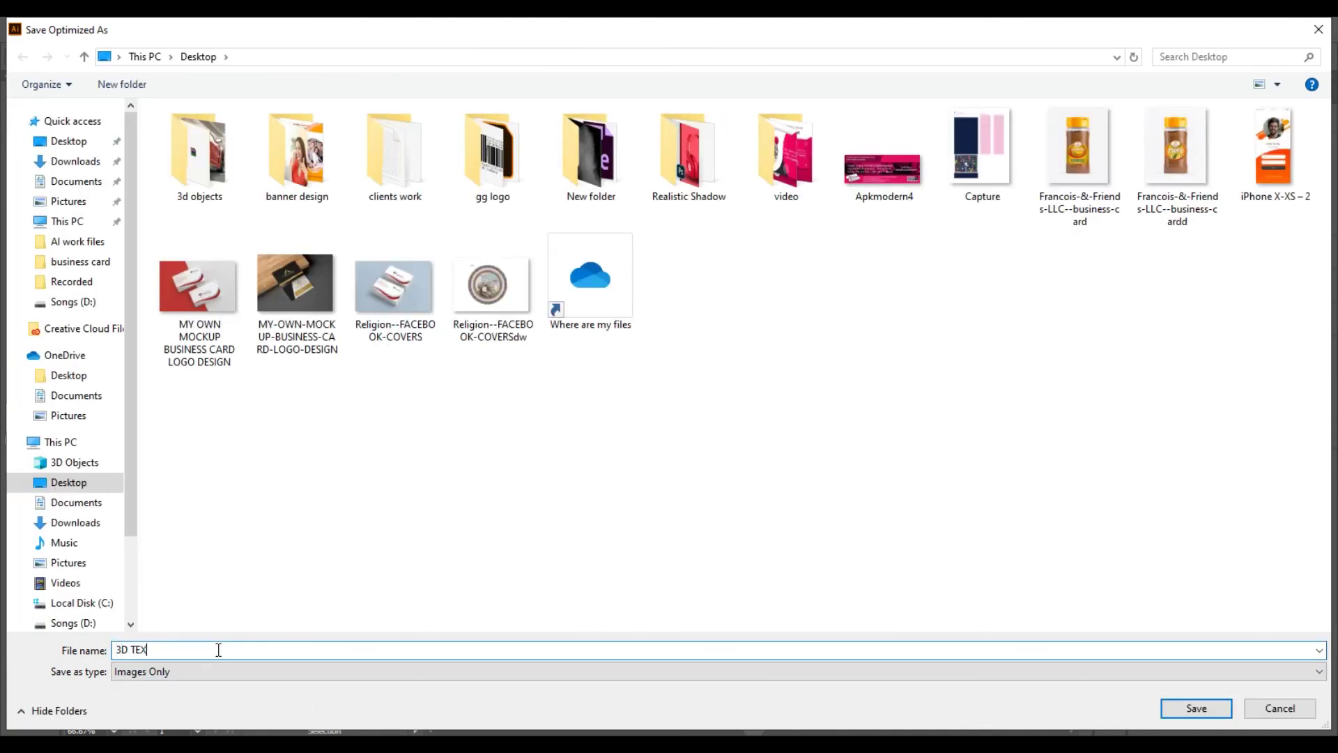
{"action": "key", "text": "Return"}
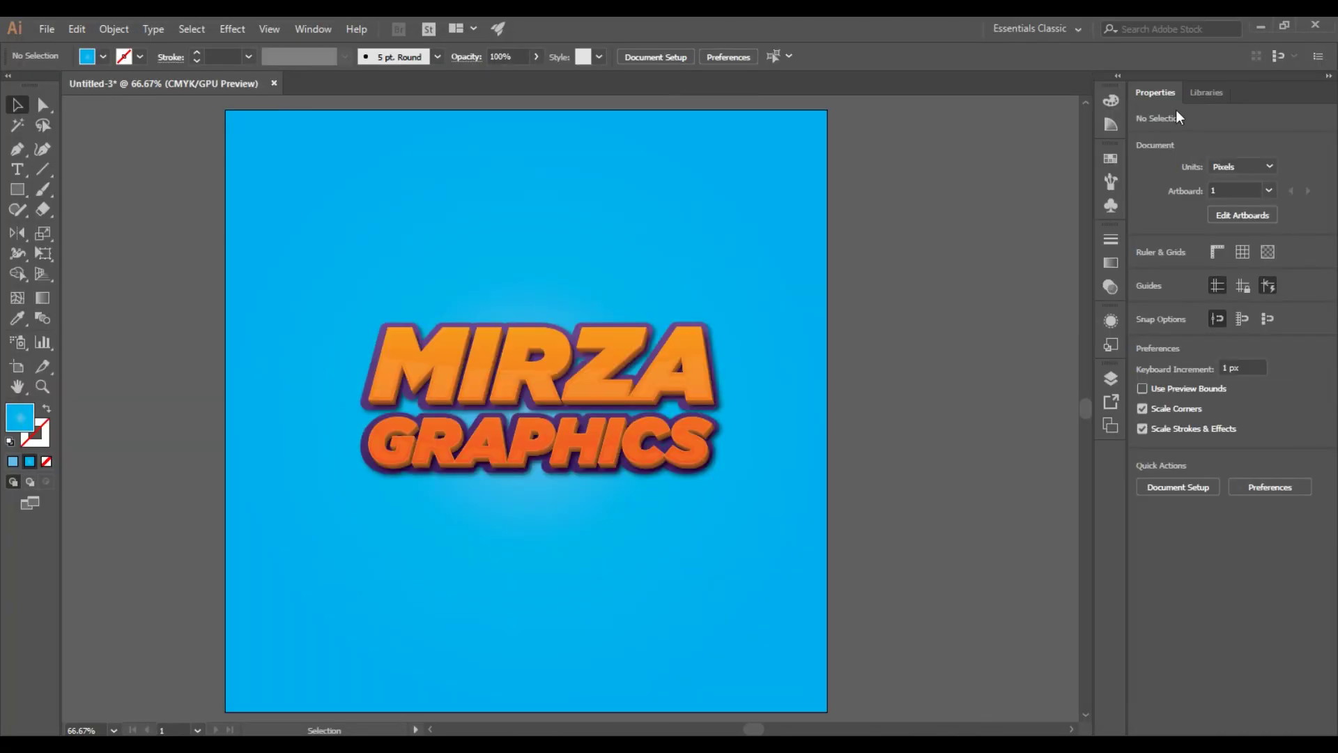
{"action": "left_click", "coordinate": [1261, 26]}
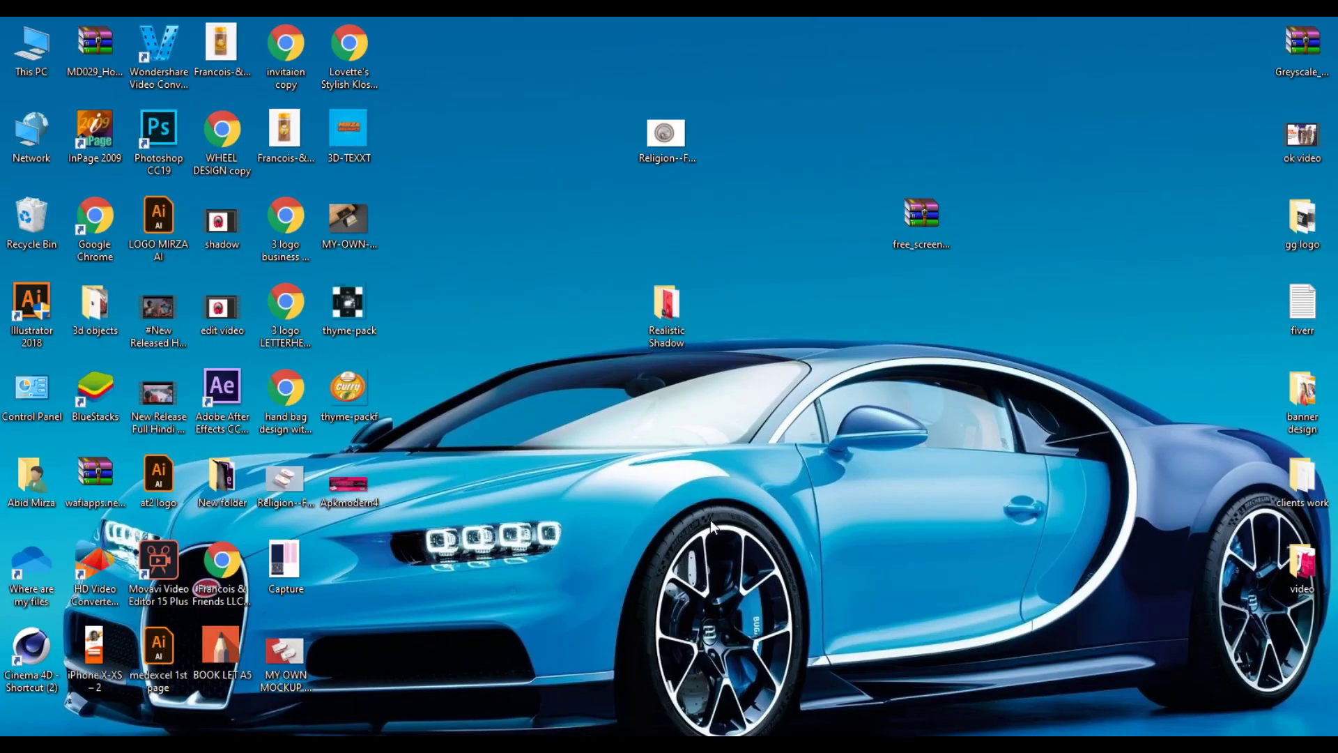
Open the exported 3D-TEXXT image from its desktop right-click menu.
{"action": "right_click", "coordinate": [346, 136]}
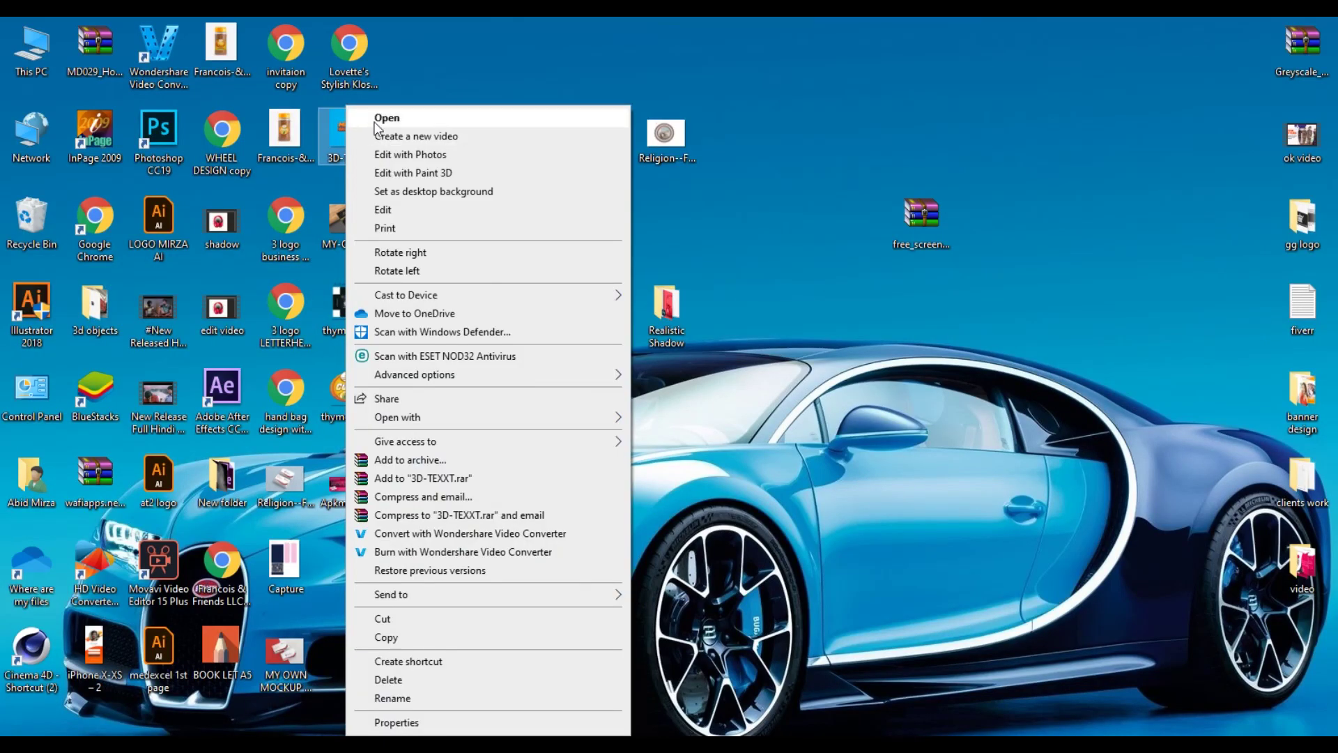
{"action": "left_click", "coordinate": [391, 116]}
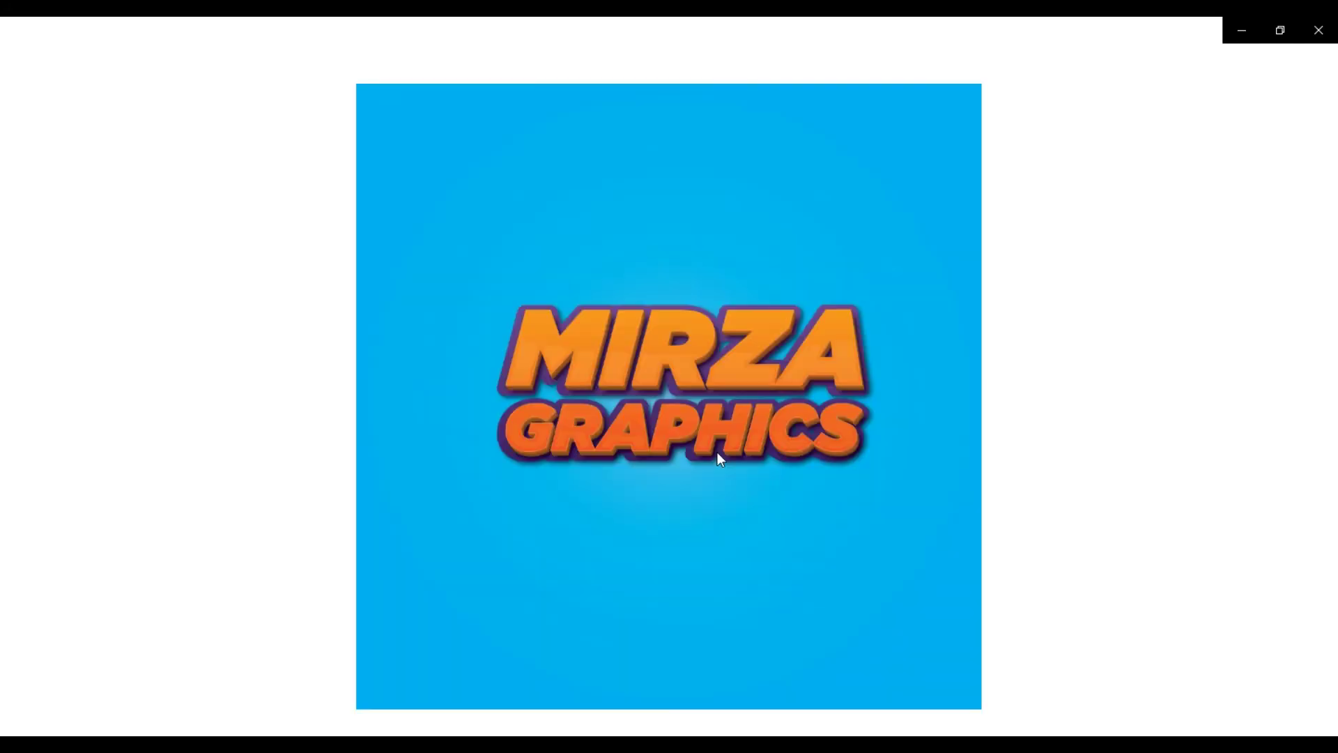
Zoom in on the exported 3D-TEXXT.jpg logo in Photos to inspect it, then close the viewer.
{"action": "left_click", "coordinate": [586, 66]}
{"action": "mouse_move", "coordinate": [507, 108]}
{"action": "left_mouse_down"}
{"action": "mouse_move", "coordinate": [538, 108]}
{"action": "mouse_move", "coordinate": [505, 115]}
{"action": "left_mouse_up"}
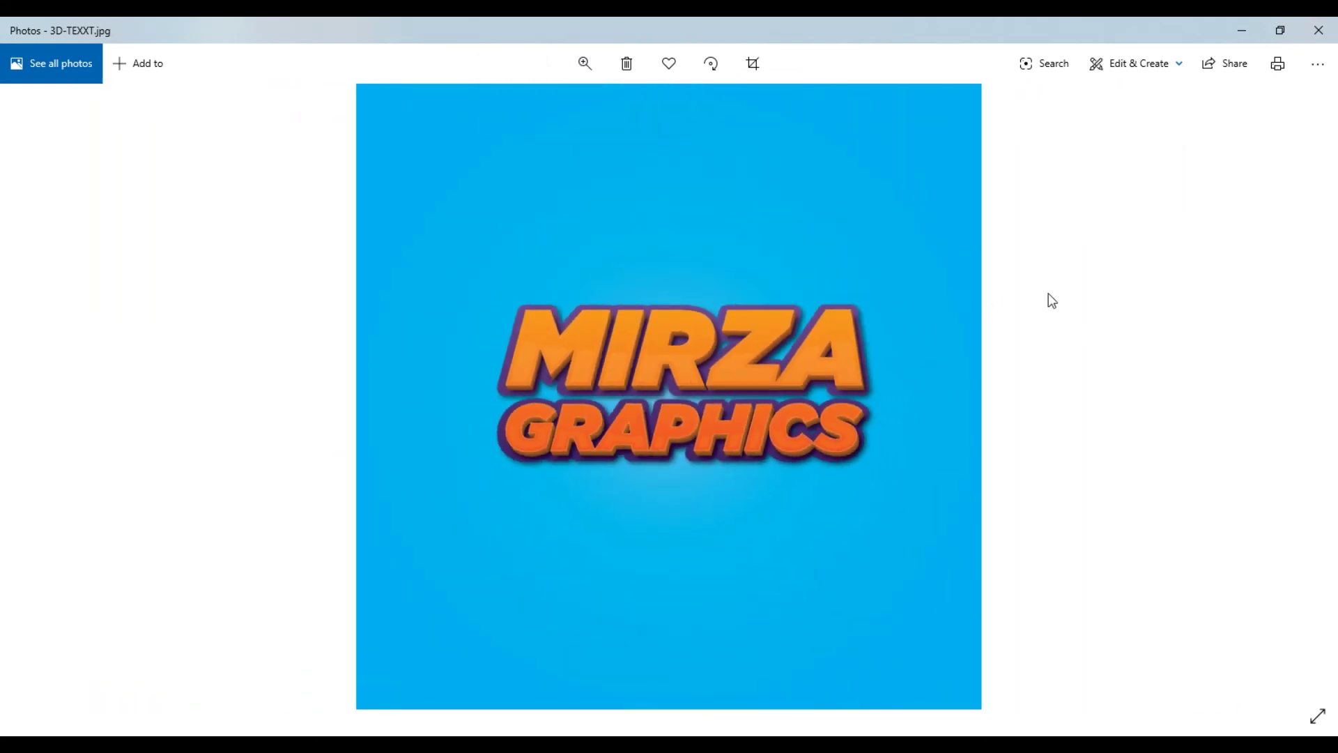
{"action": "left_click", "coordinate": [1319, 30]}
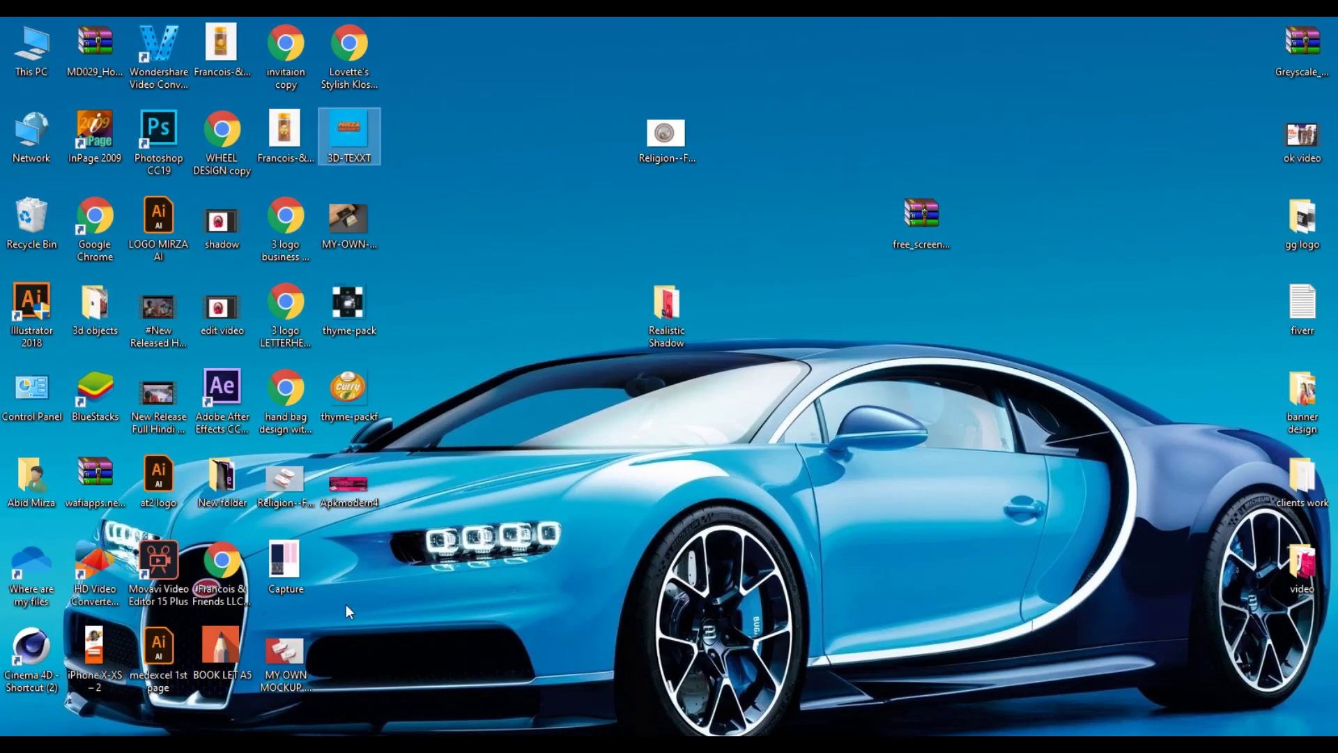